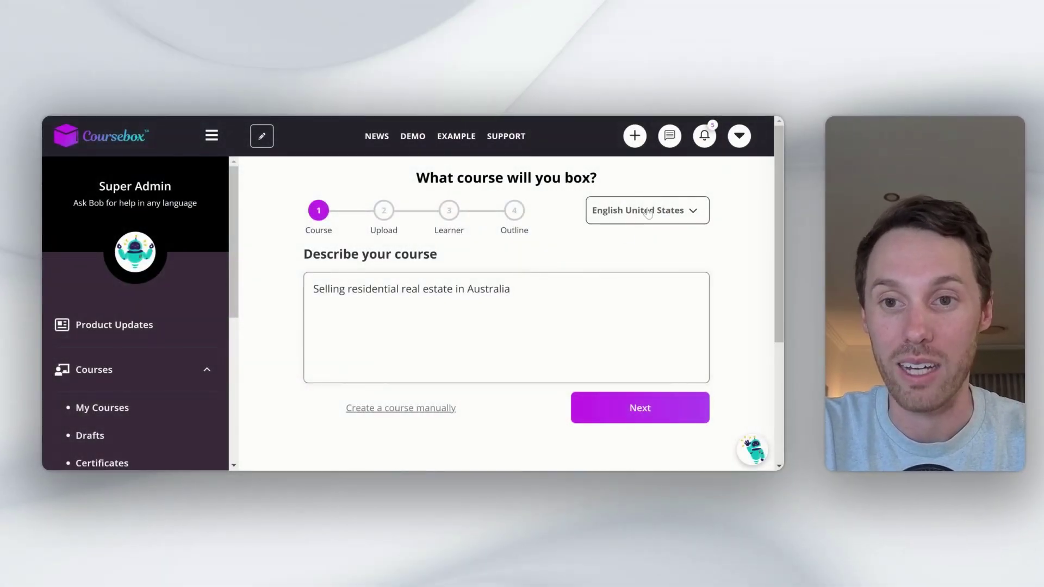
# Check the course language list and keep English (United States) unchanged.
pyautogui.click(648, 211)
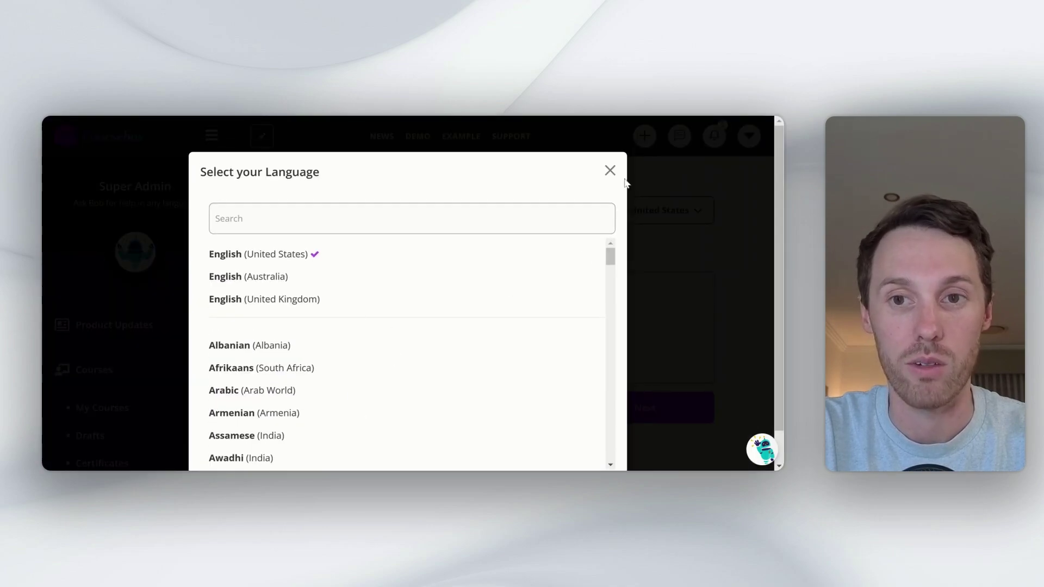
pyautogui.click(610, 171)
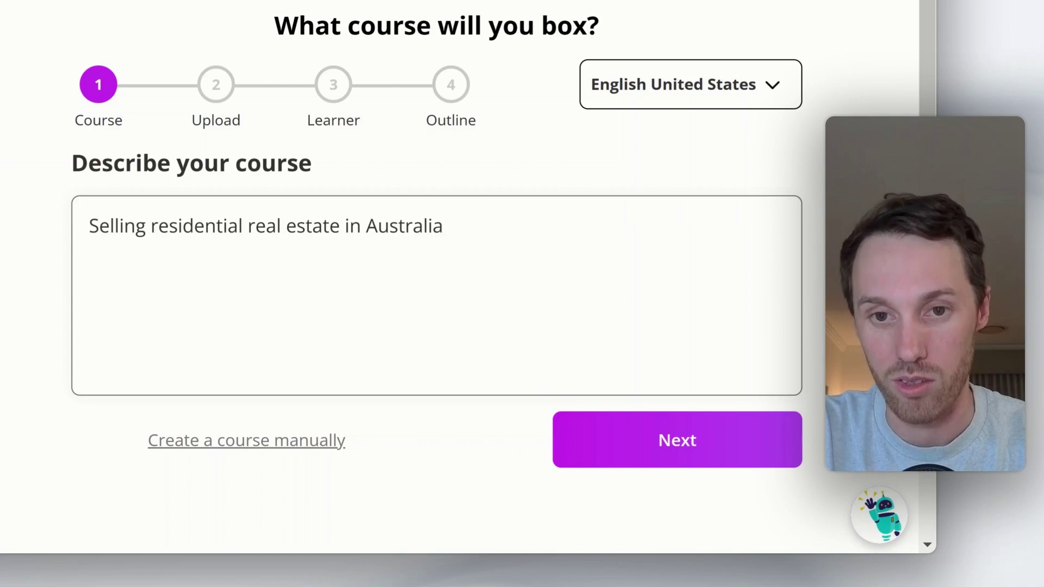
# Advance from the course description to the optional AI-training upload step.
pyautogui.click(663, 428)
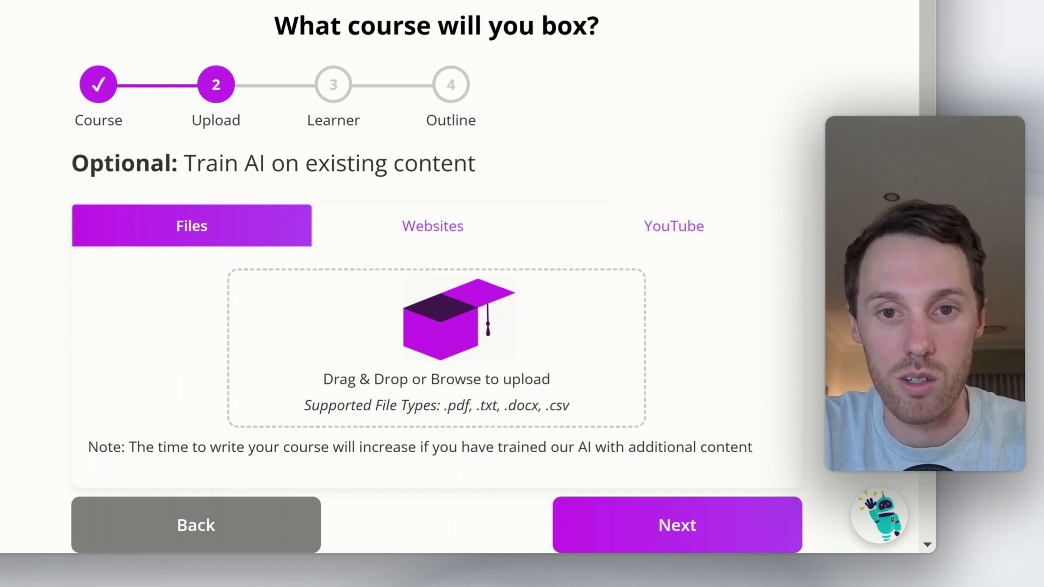
# Skip uploading files and add 'with a beginners level of knowledge' to the learner description.
pyautogui.click(683, 536)
pyautogui.write('Aspiring real estate agents in Australia')
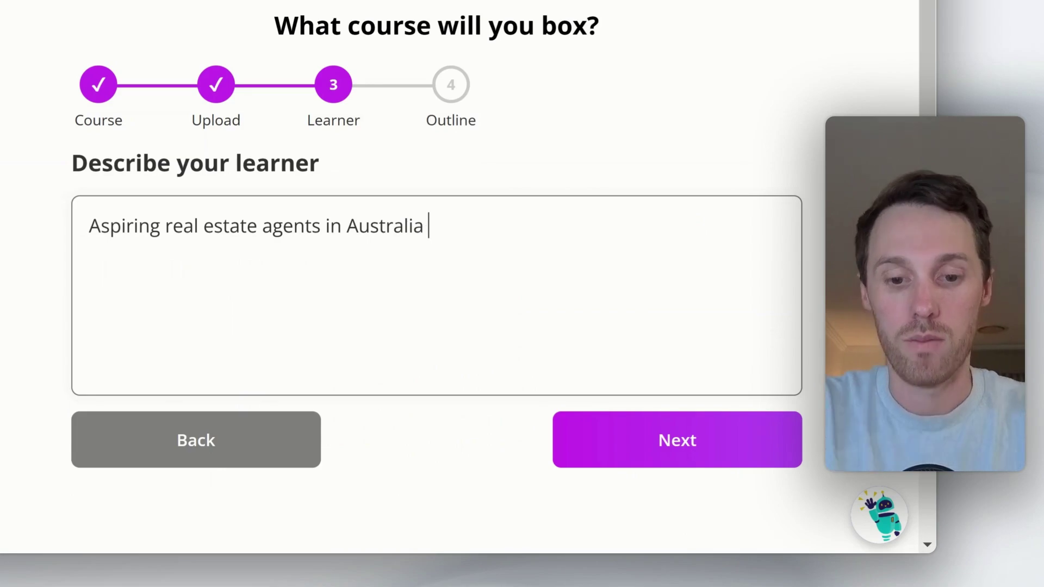
pyautogui.write('with a beginners')
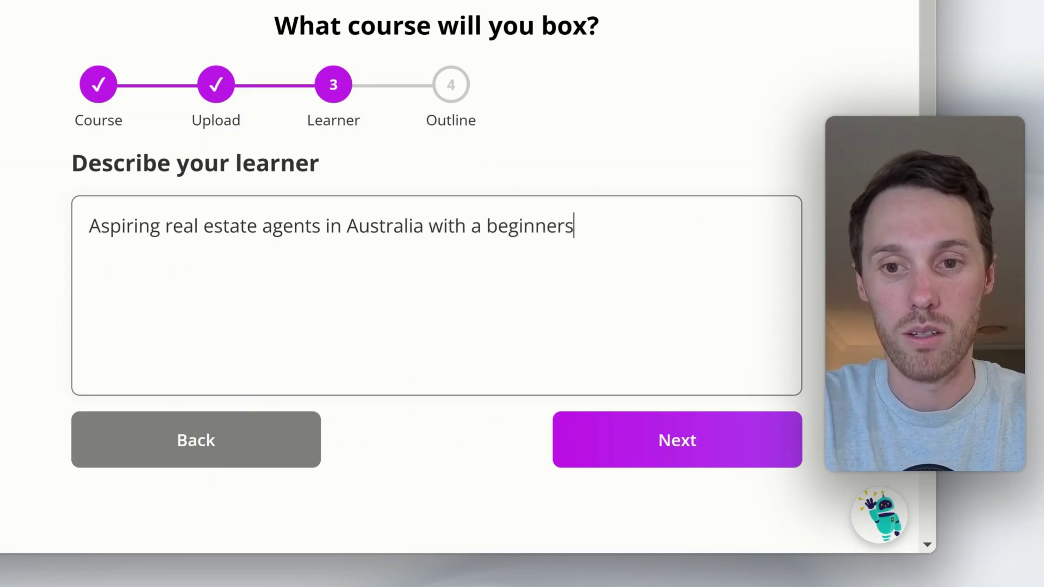
pyautogui.write(' leve')
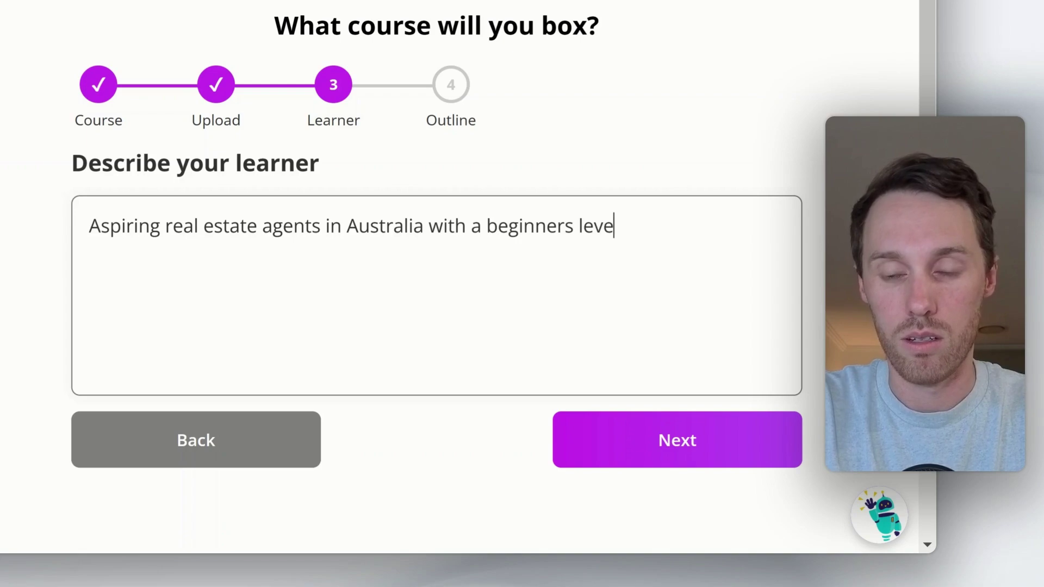
pyautogui.write('l of knowl')
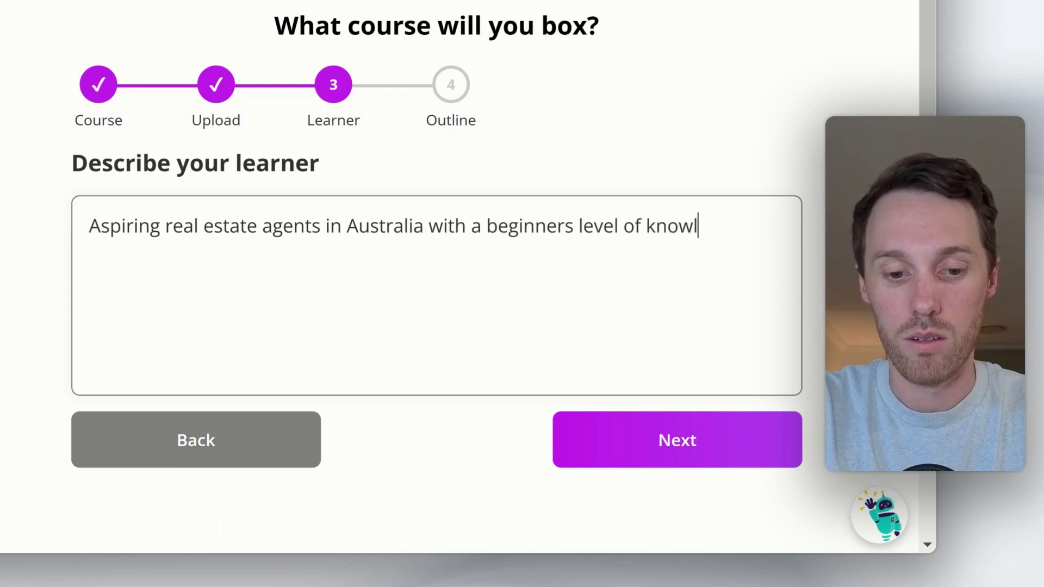
pyautogui.write('edge')
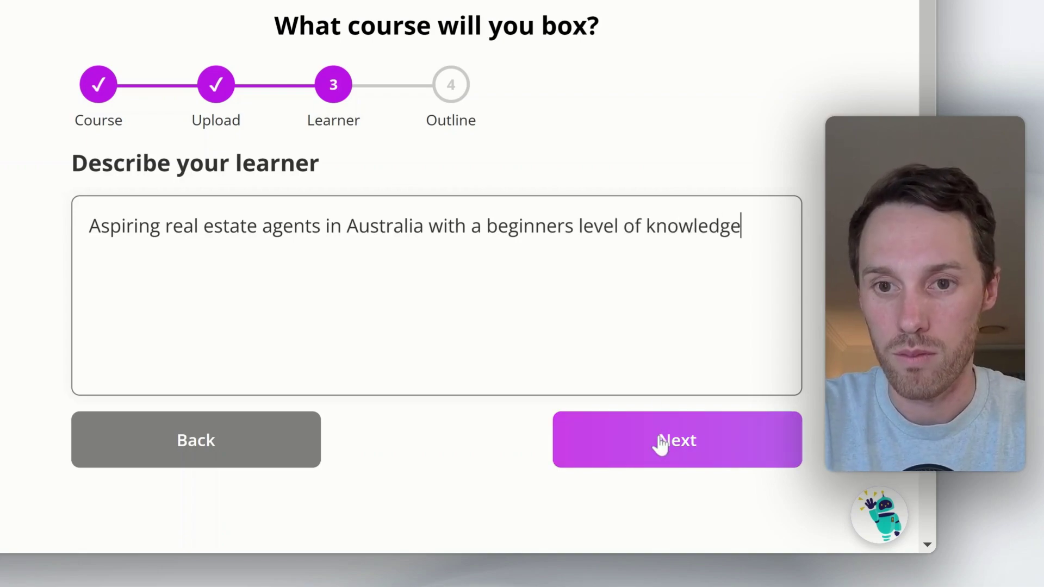
# Set 3 lessons, 4 topics per lesson and 4 questions per quiz, and reveal Advanced Settings.
pyautogui.click(660, 442)
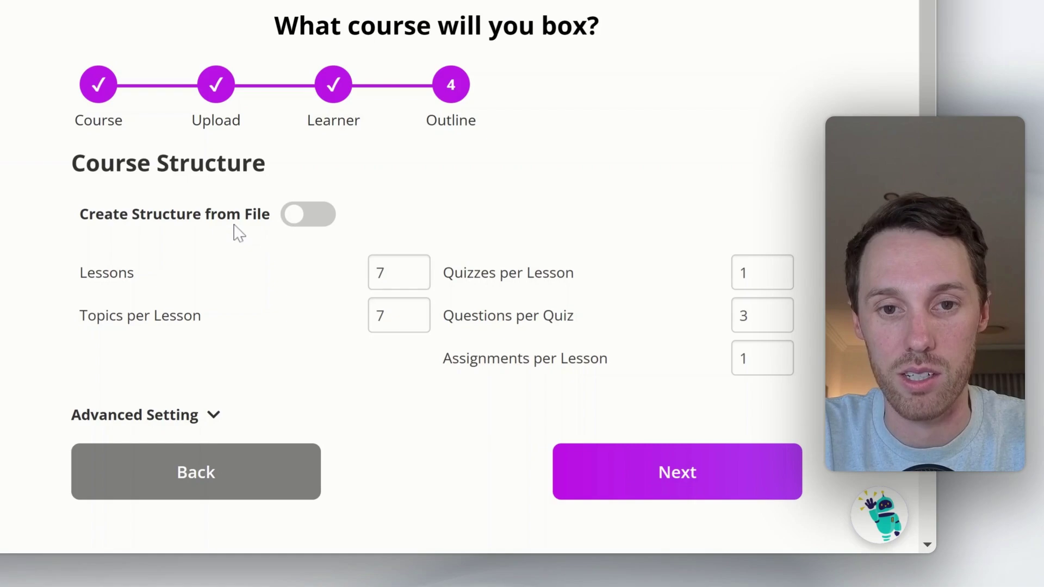
pyautogui.click(419, 277)
pyautogui.click(414, 277)
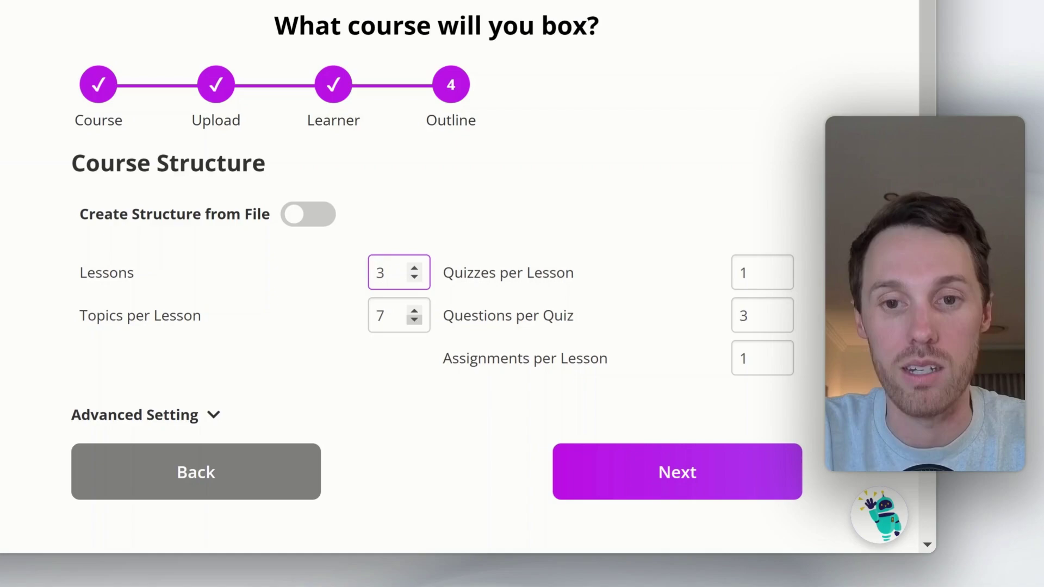
pyautogui.click(415, 320)
pyautogui.click(414, 321)
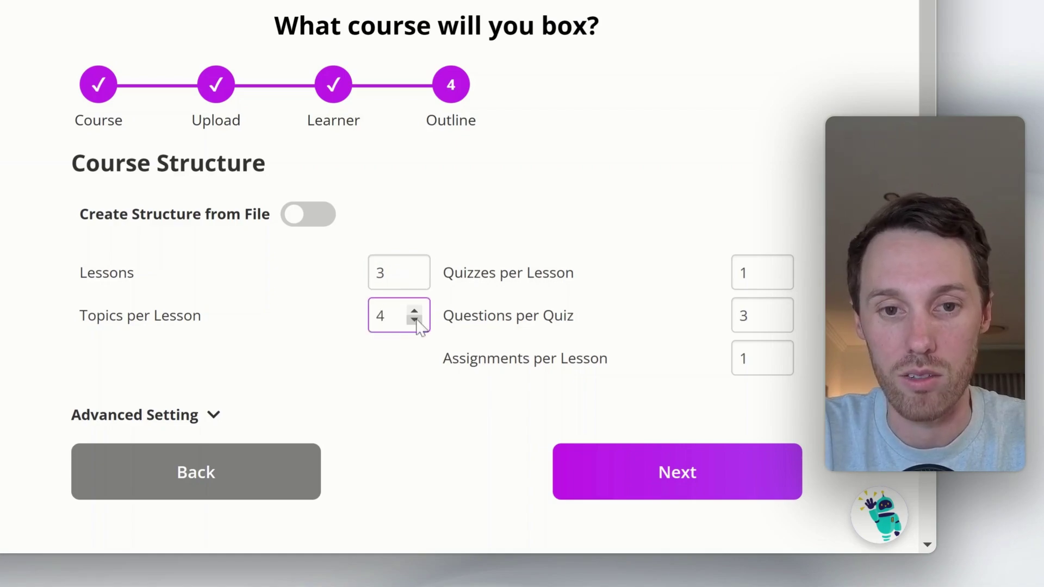
pyautogui.click(778, 311)
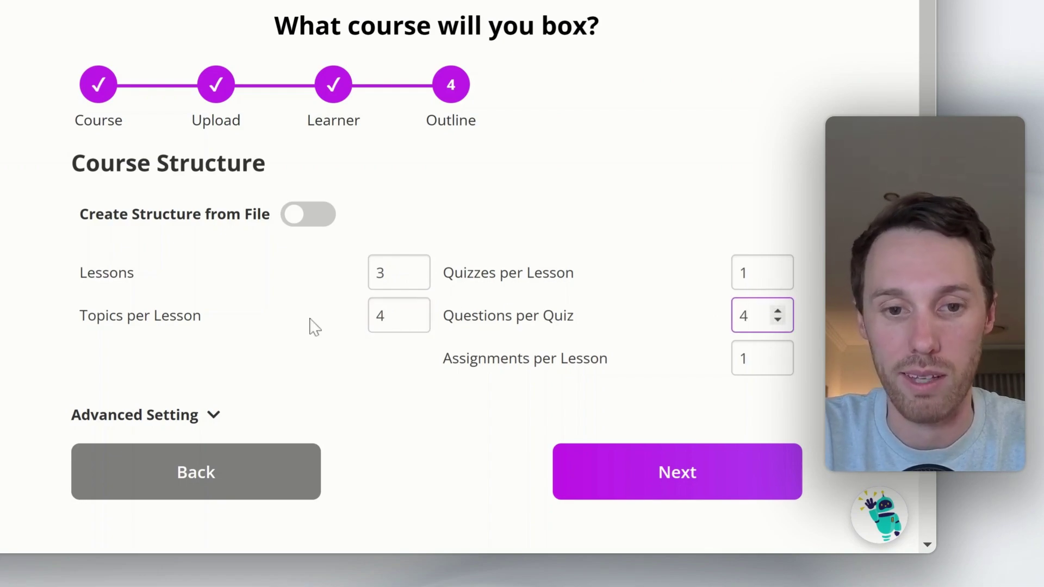
pyautogui.scroll(-2, 315, 326)
pyautogui.click(221, 309)
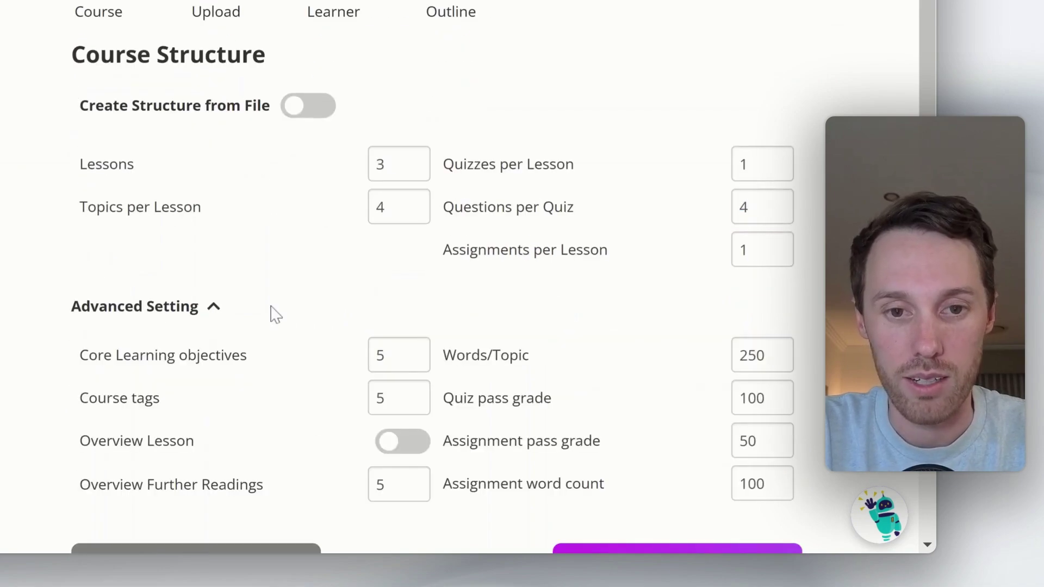
pyautogui.scroll(-3, 330, 311)
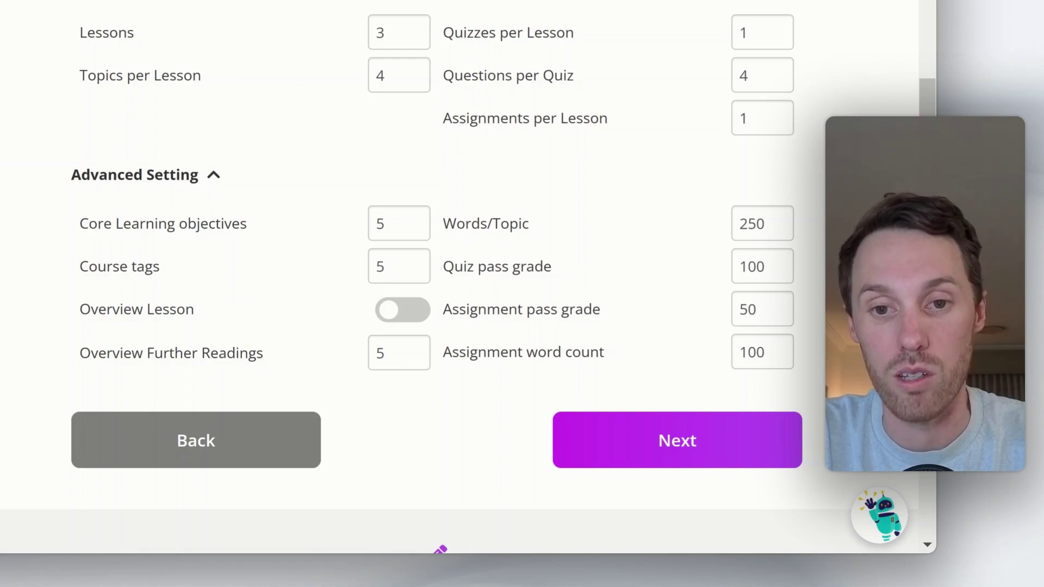
pyautogui.scroll(2, 613, 387)
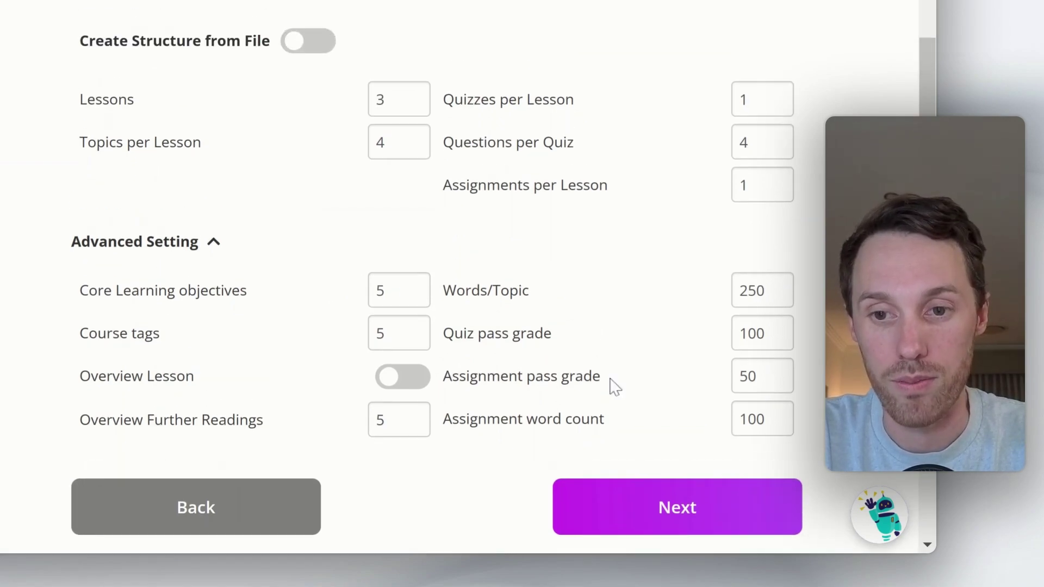
# Generate the course outline and review each lesson's four topics.
pyautogui.click(623, 507)
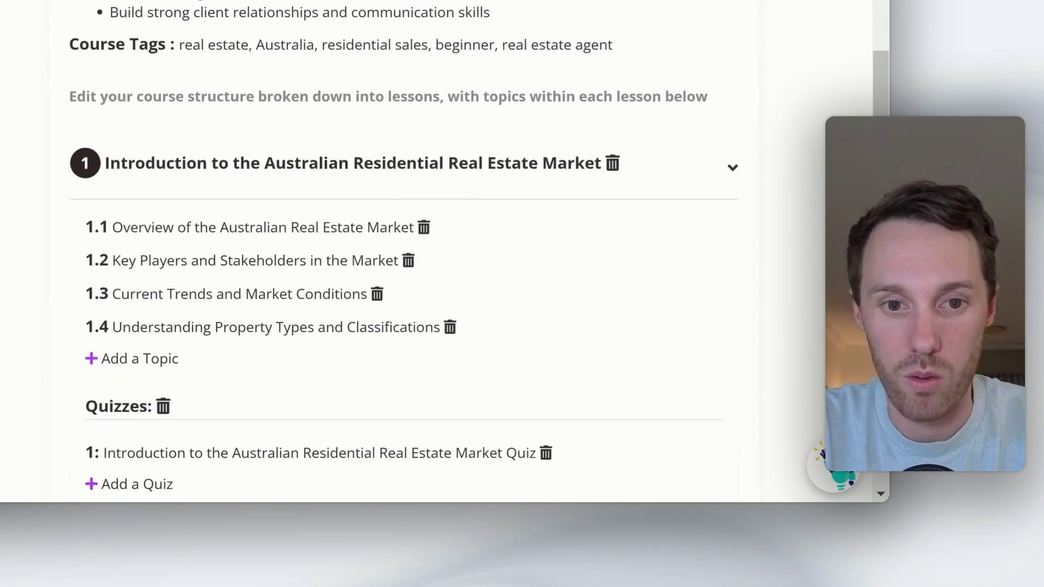
pyautogui.click(711, 142)
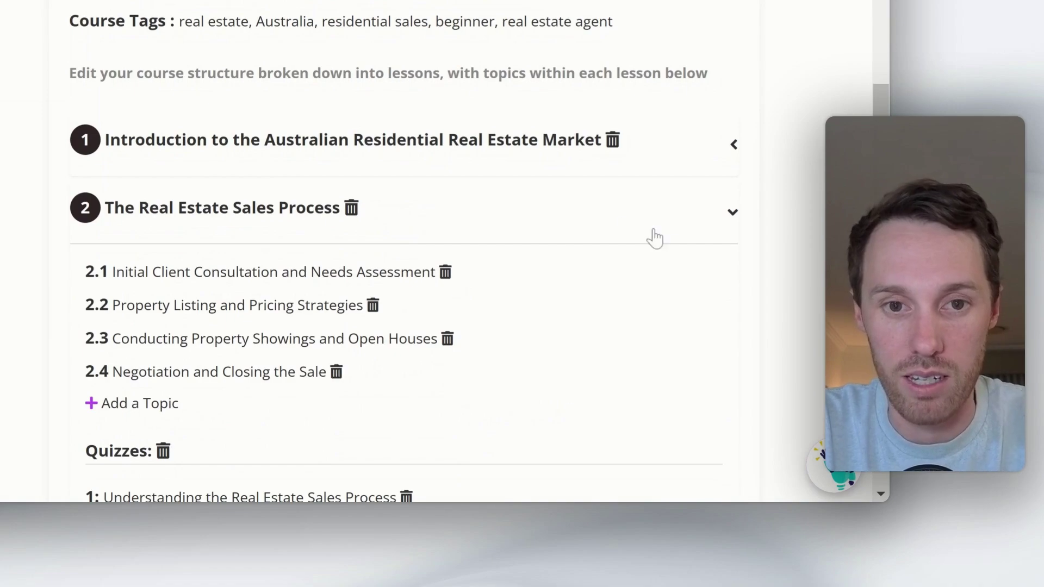
pyautogui.click(573, 213)
pyautogui.click(560, 280)
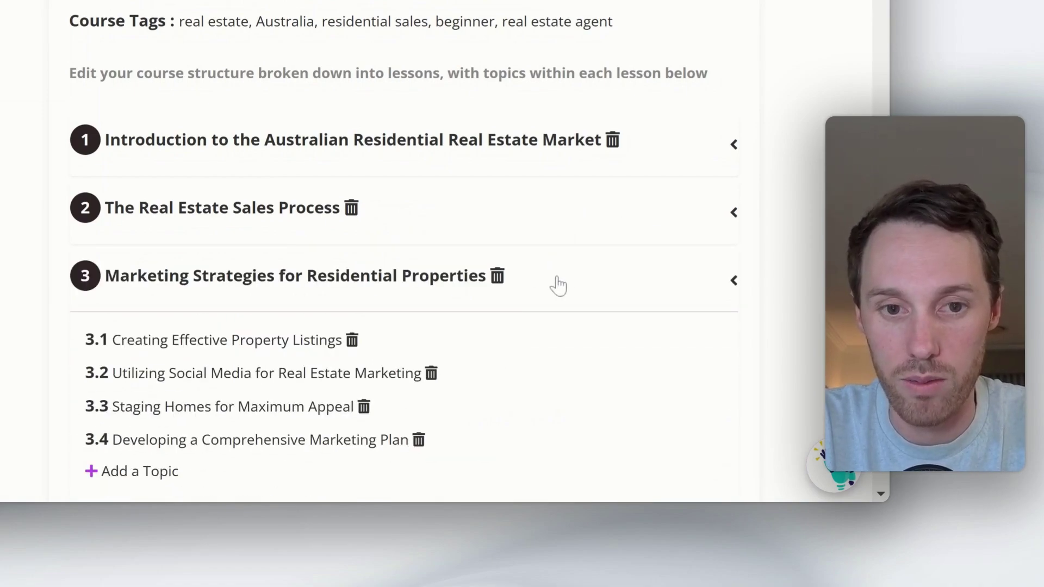
pyautogui.click(669, 106)
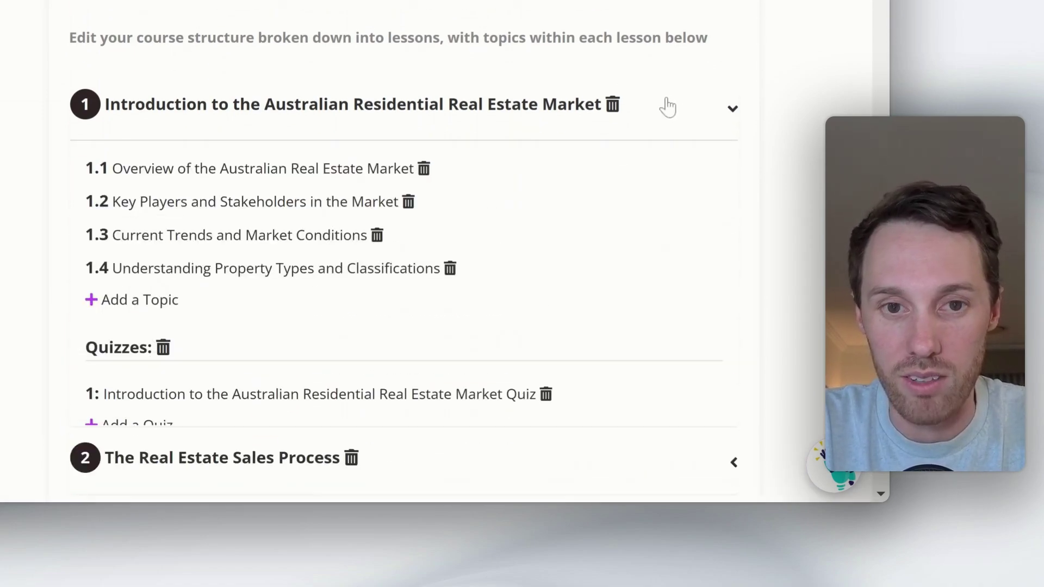
pyautogui.scroll(-3, 456, 132)
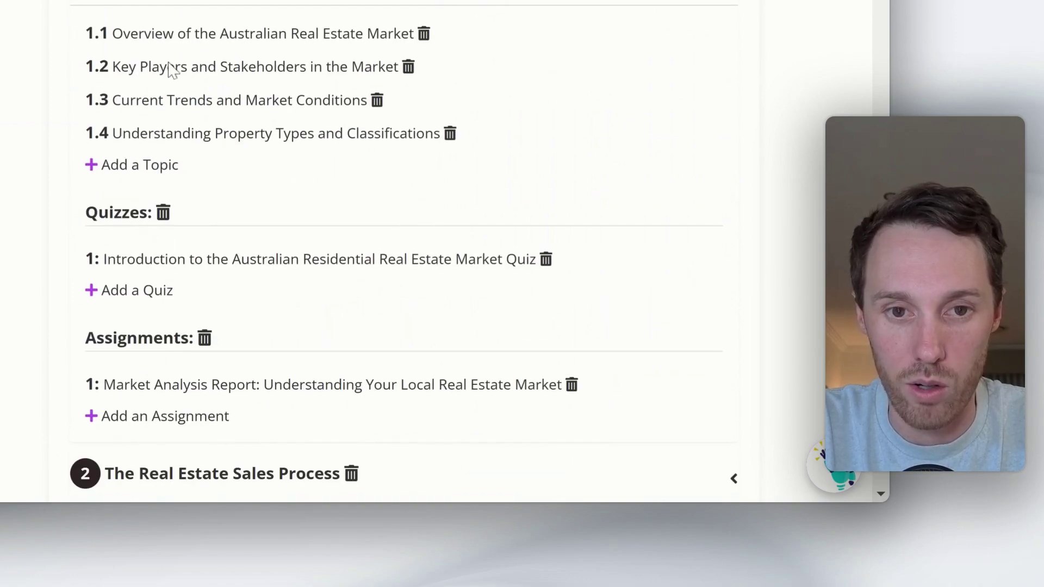
pyautogui.scroll(-3, 170, 69)
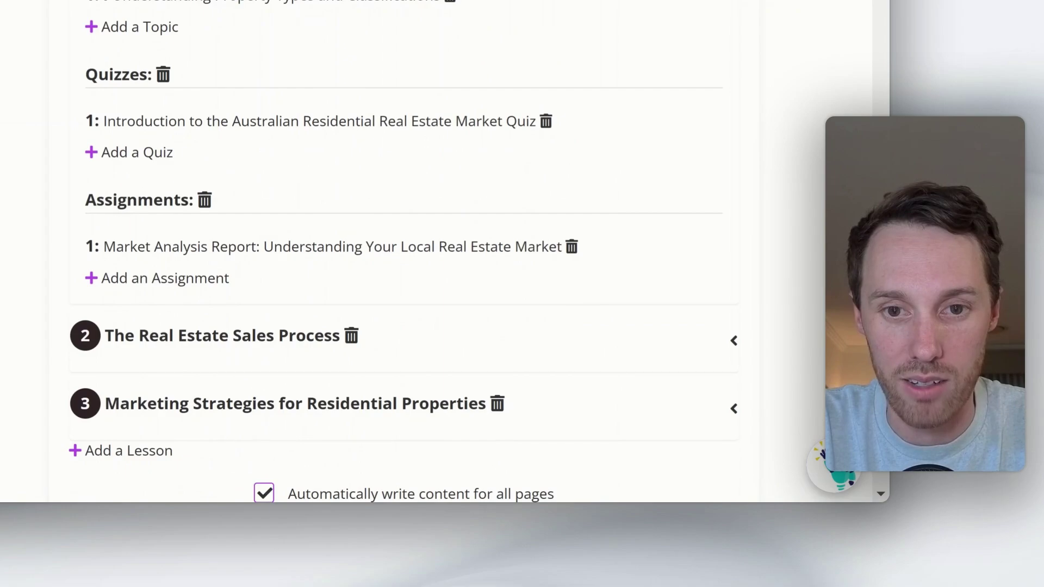
pyautogui.scroll(4, 188, 87)
# Add a trial Topic 5 to lesson 1, then delete it.
pyautogui.click(200, 101)
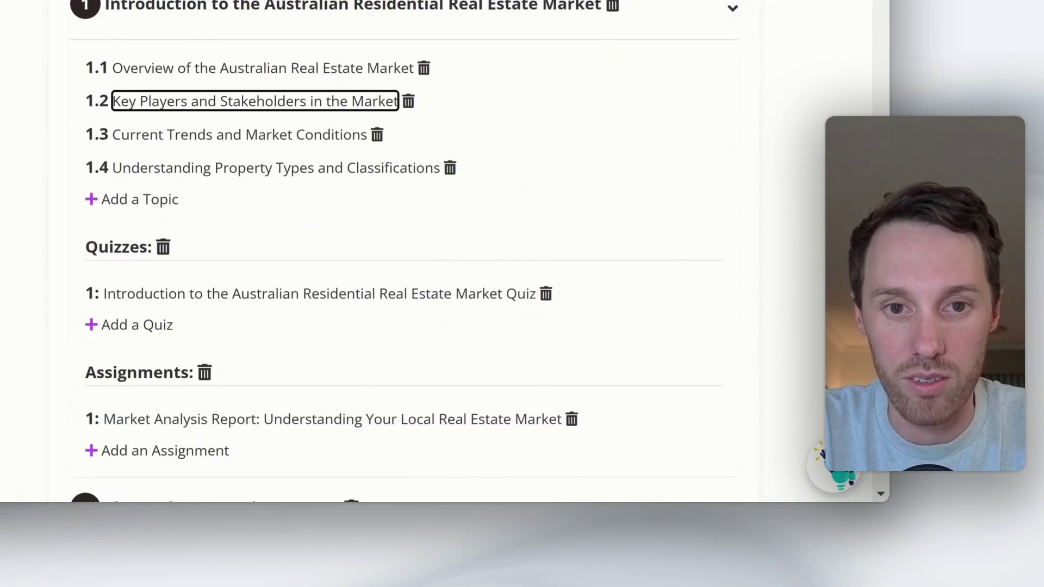
pyautogui.click(98, 202)
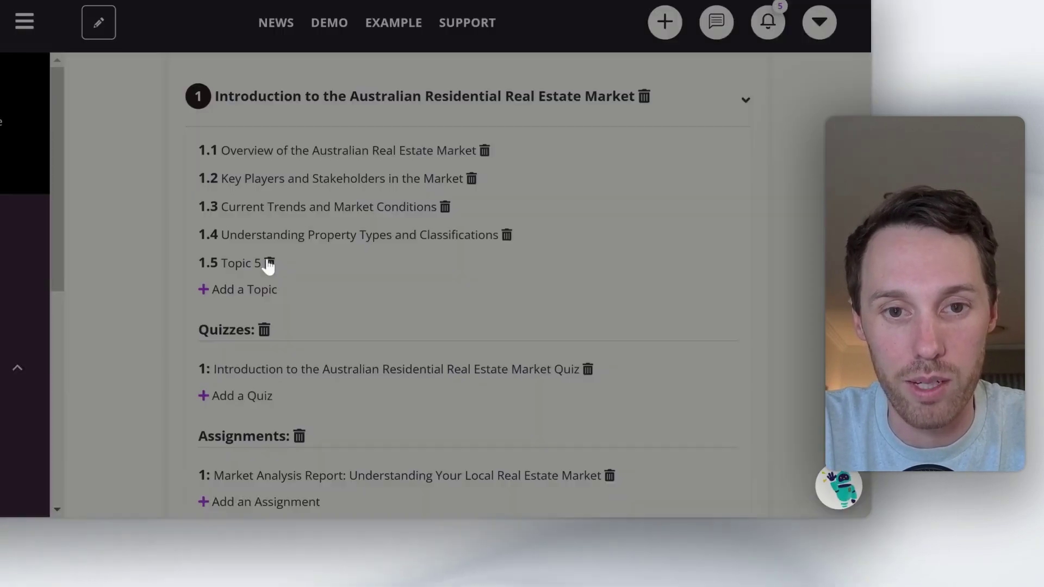
pyautogui.click(169, 201)
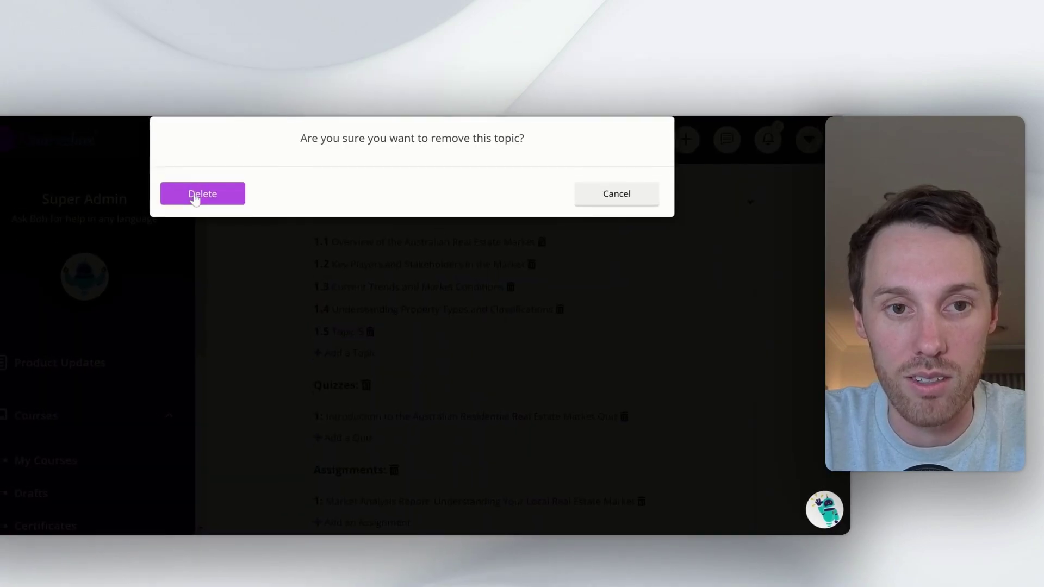
pyautogui.click(195, 199)
pyautogui.scroll(-3, 363, 337)
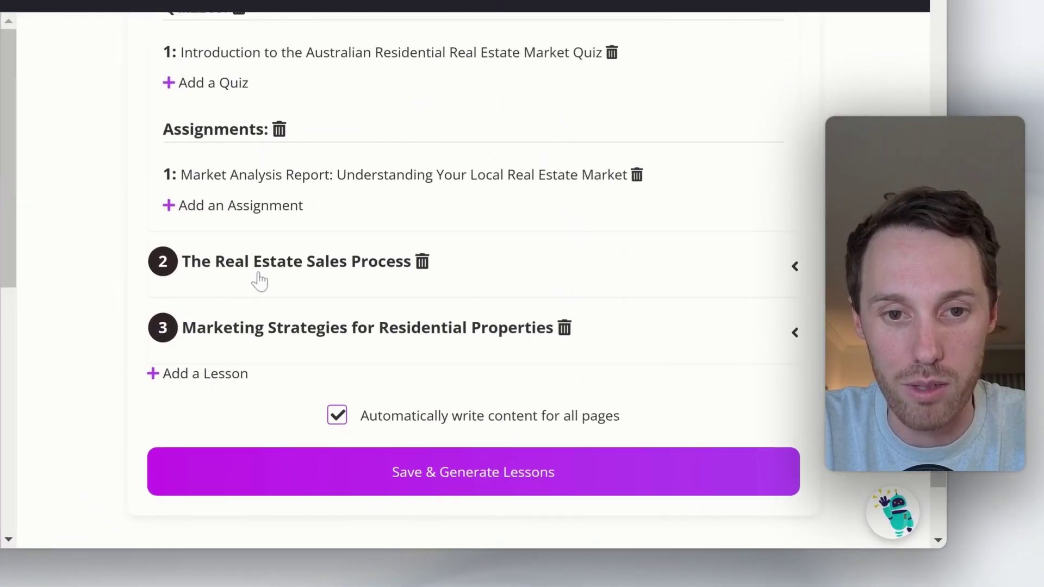
pyautogui.scroll(5, 231, 379)
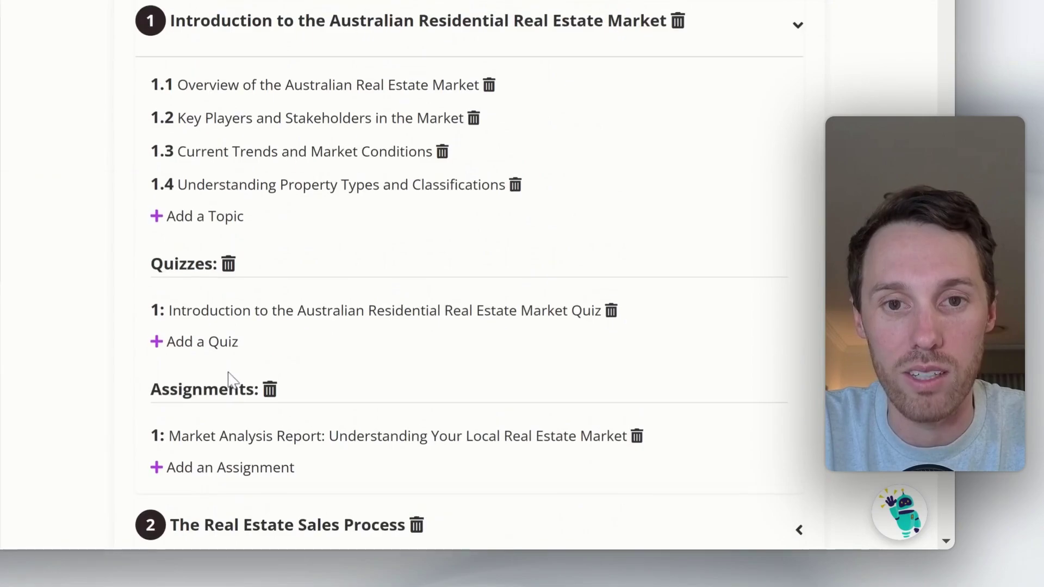
pyautogui.scroll(6, 229, 375)
pyautogui.scroll(5, 229, 375)
pyautogui.scroll(-8, 228, 381)
pyautogui.scroll(-3, 228, 381)
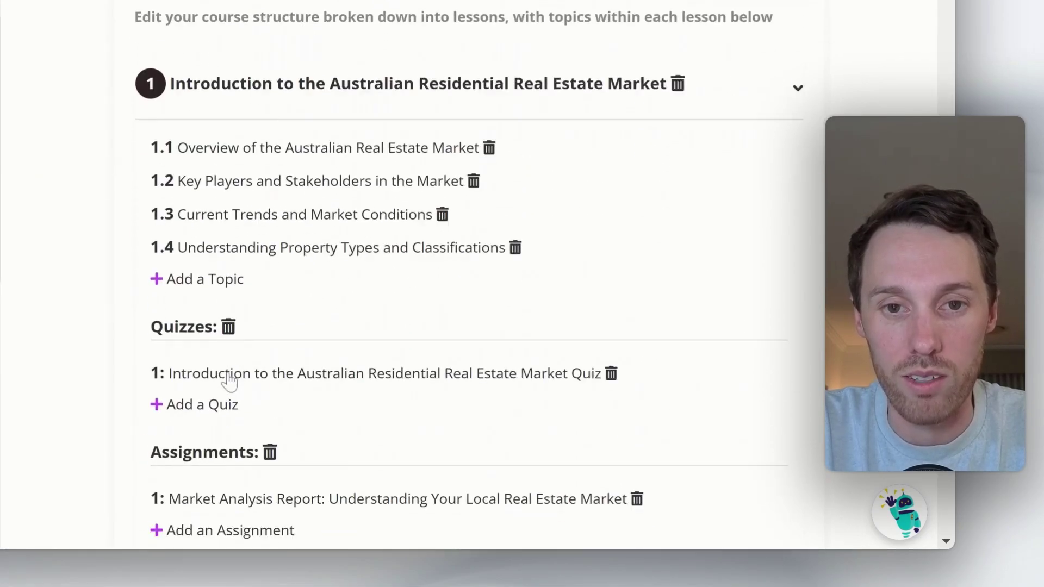
pyautogui.scroll(-5, 227, 380)
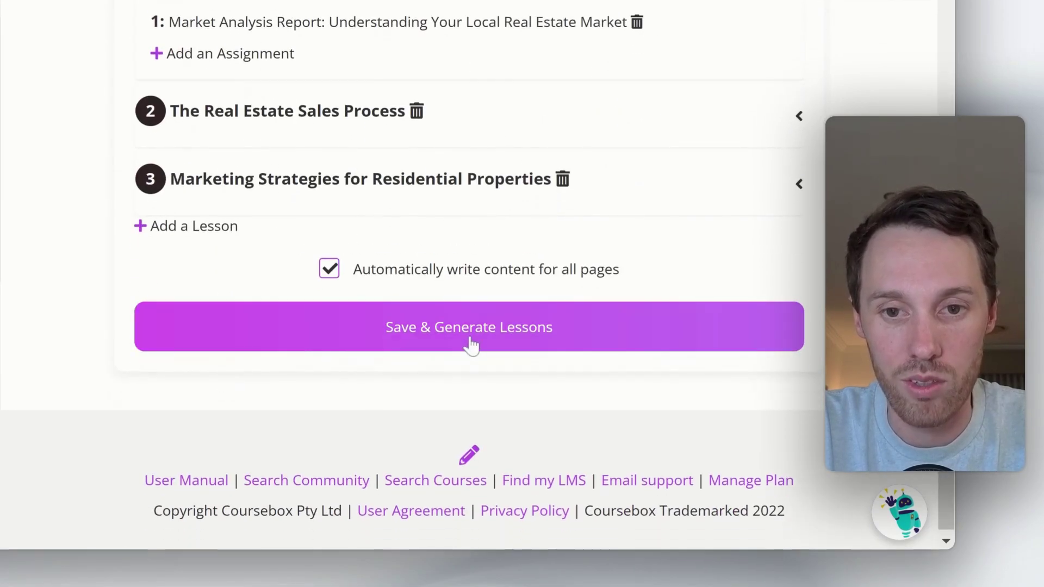
# Save the outline and let the AI Writer generate the lesson content.
pyautogui.click(470, 342)
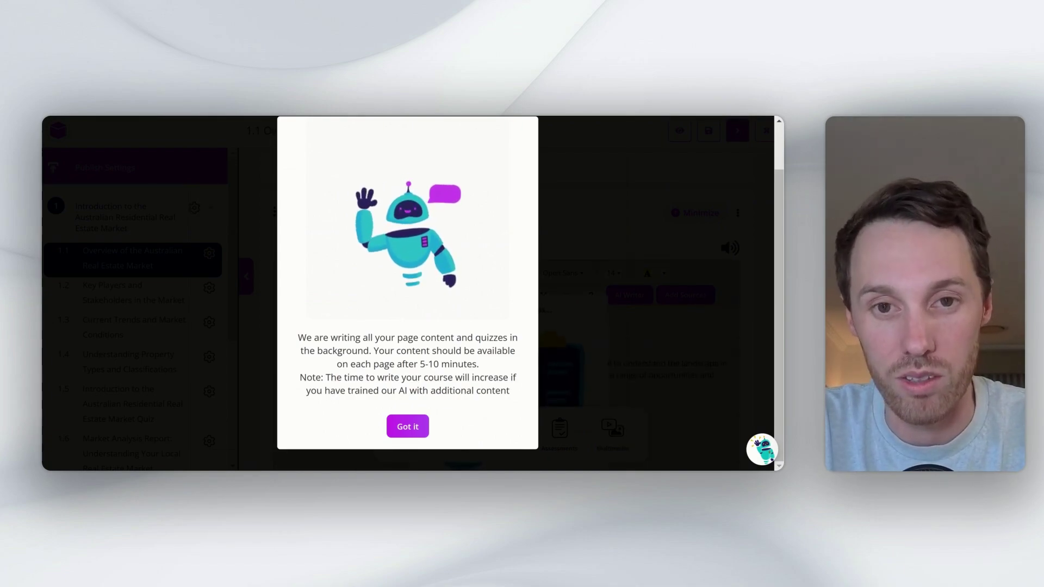
pyautogui.click(415, 429)
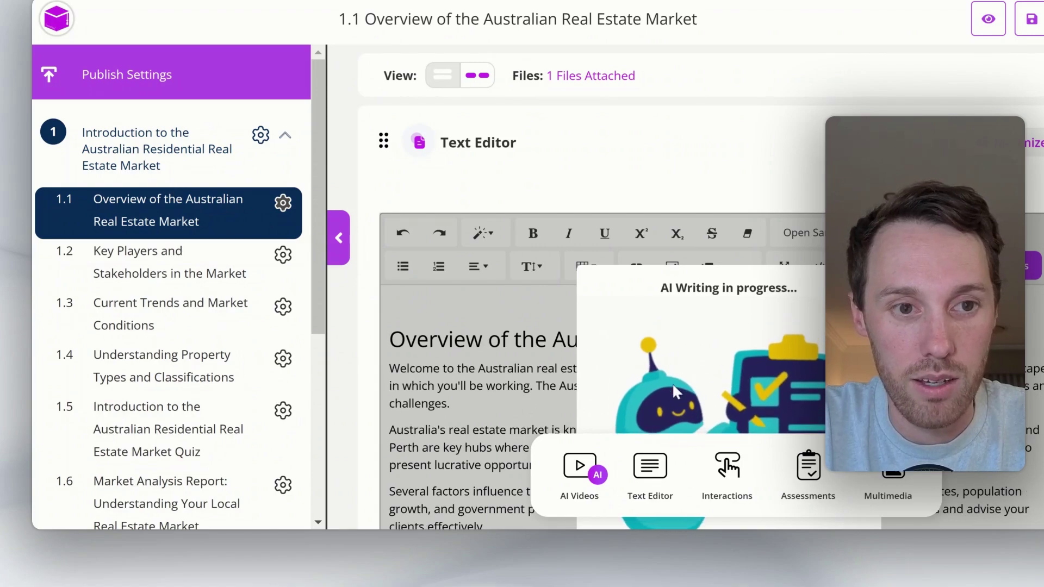
pyautogui.scroll(-2, 185, 353)
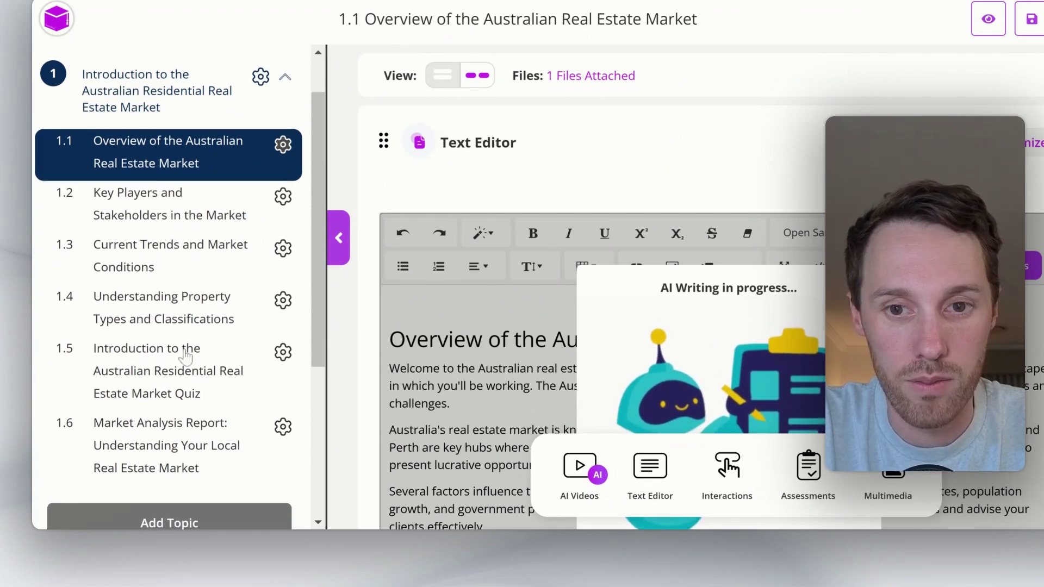
pyautogui.scroll(-3, 531, 279)
pyautogui.scroll(-2, 533, 282)
pyautogui.scroll(-1, 201, 291)
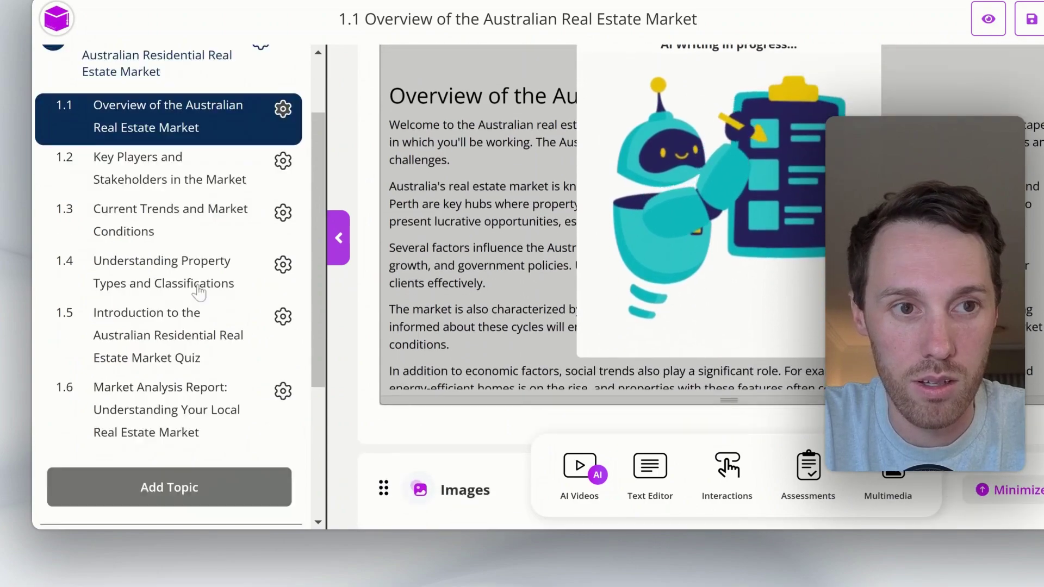
# Review lesson 1.1's market overview text and its Images block.
pyautogui.scroll(3, 207, 299)
pyautogui.scroll(-1, 131, 152)
pyautogui.scroll(-4, 99, 145)
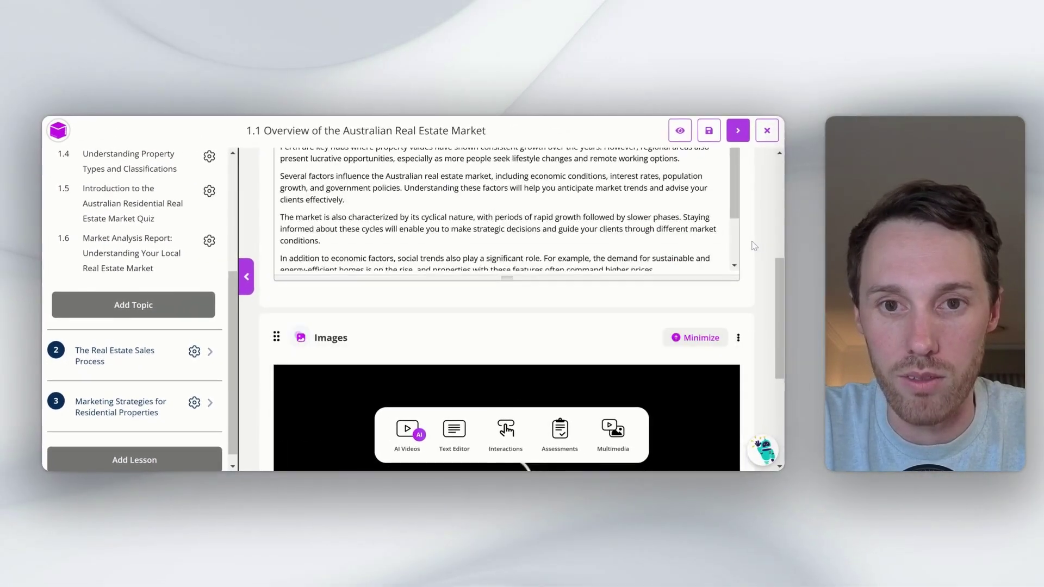
pyautogui.scroll(5, 753, 246)
pyautogui.scroll(1, 754, 246)
pyautogui.scroll(-1, 754, 246)
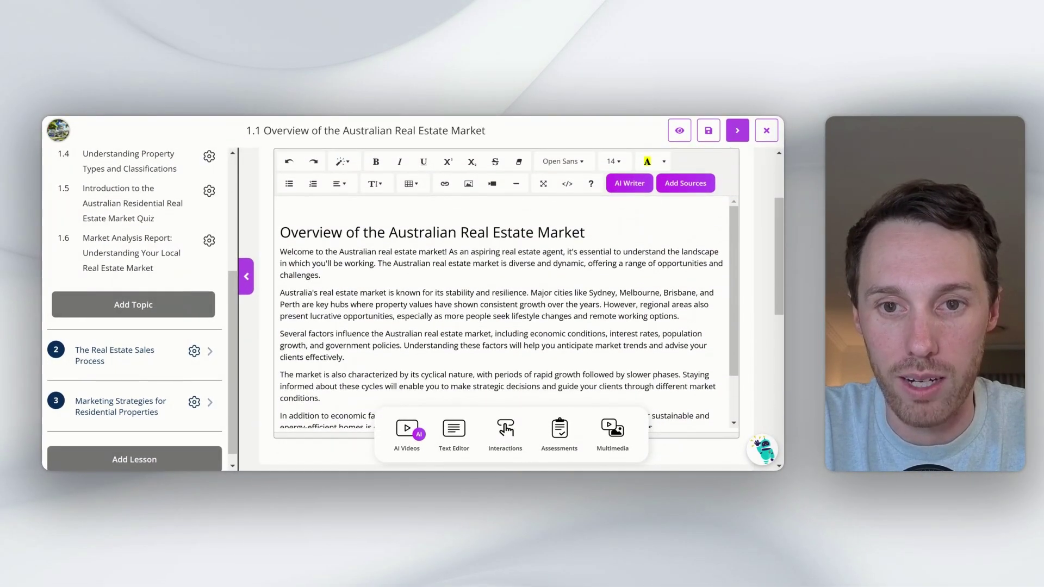
pyautogui.scroll(-2, 755, 274)
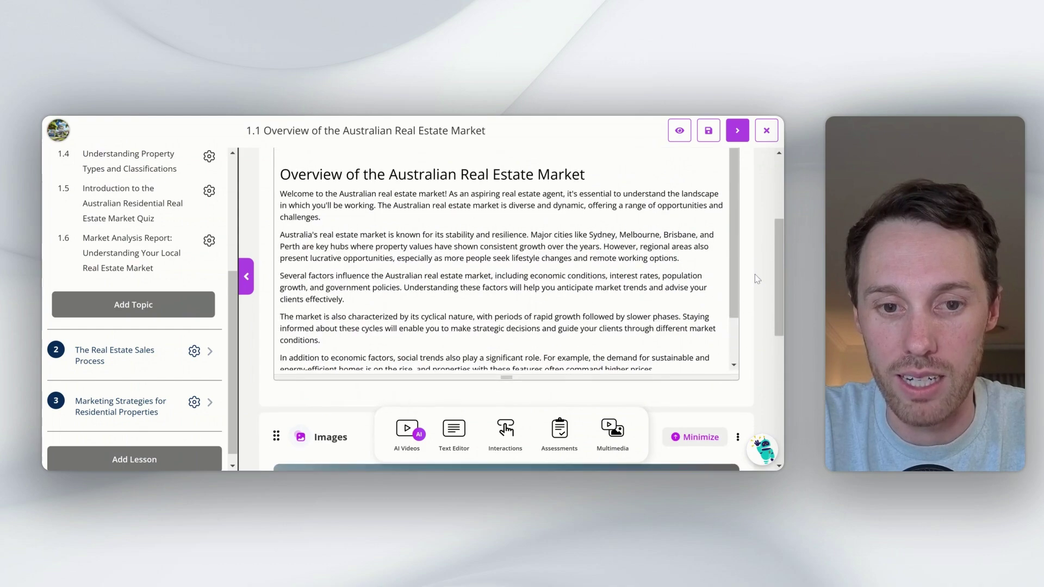
pyautogui.scroll(-3, 754, 274)
pyautogui.scroll(-2, 755, 277)
pyautogui.scroll(-2, 754, 277)
pyautogui.scroll(-2, 755, 277)
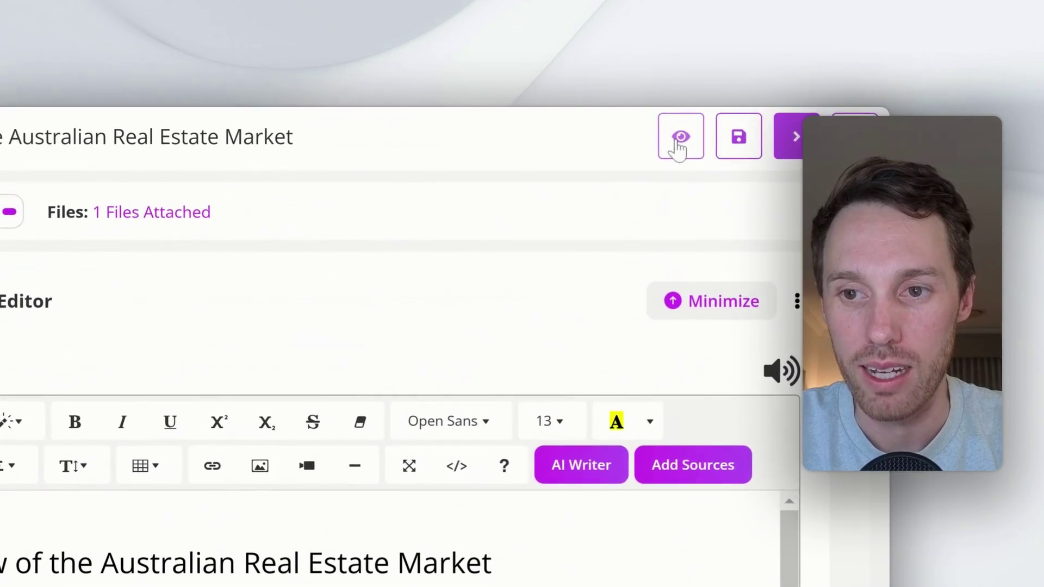
pyautogui.click(680, 140)
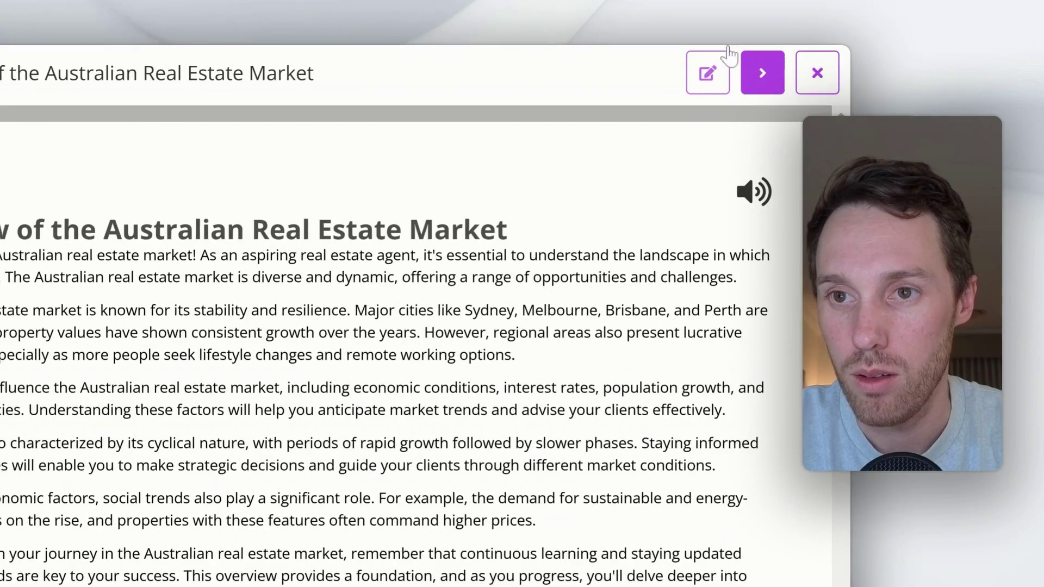
pyautogui.click(708, 130)
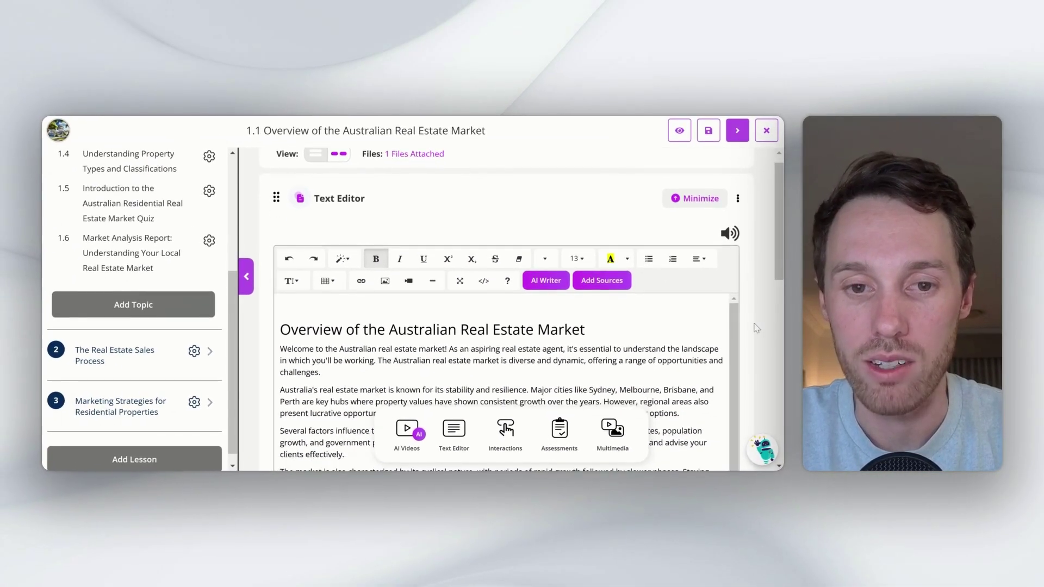
# Overwrite lesson 1.1's second paragraph with test text, then undo to restore it.
pyautogui.scroll(-3, 756, 328)
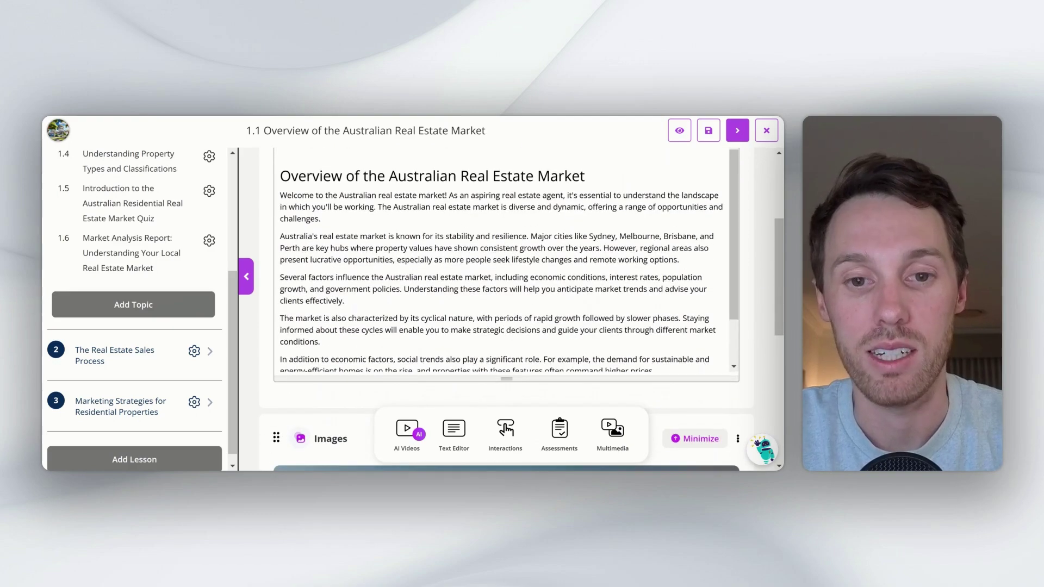
pyautogui.scroll(1, 505, 272)
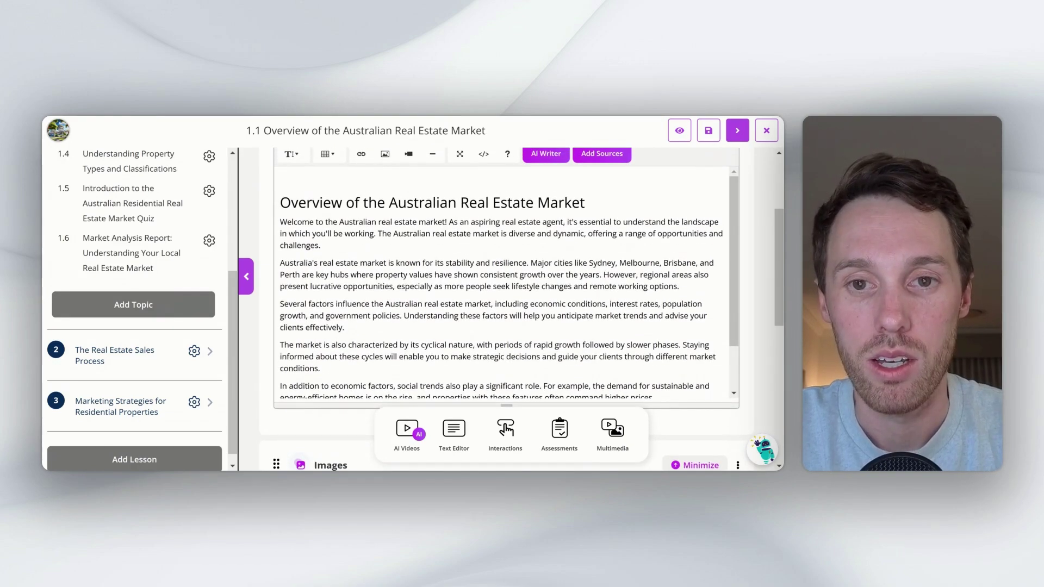
pyautogui.scroll(1, 505, 305)
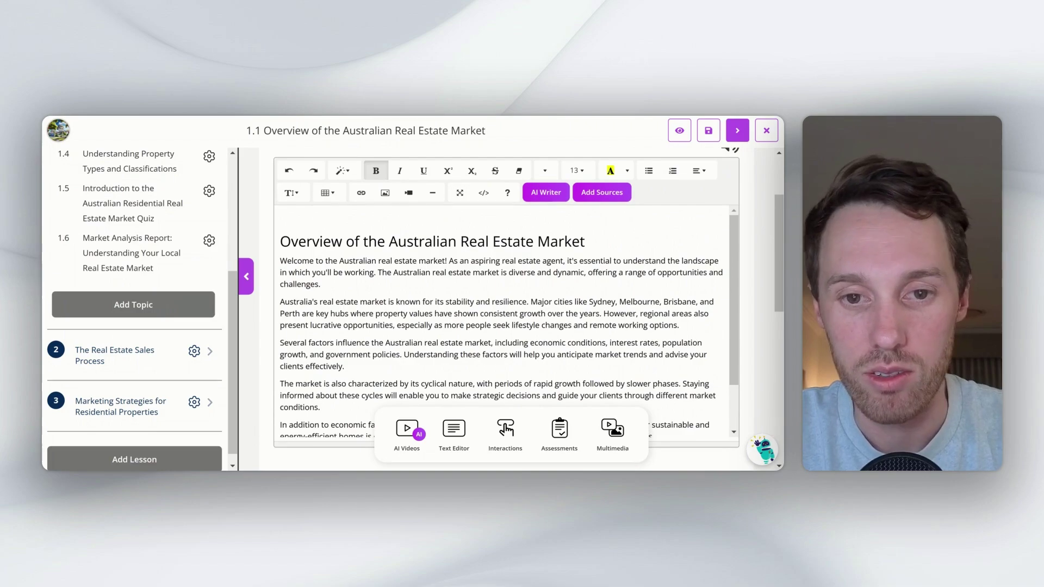
pyautogui.click(429, 314)
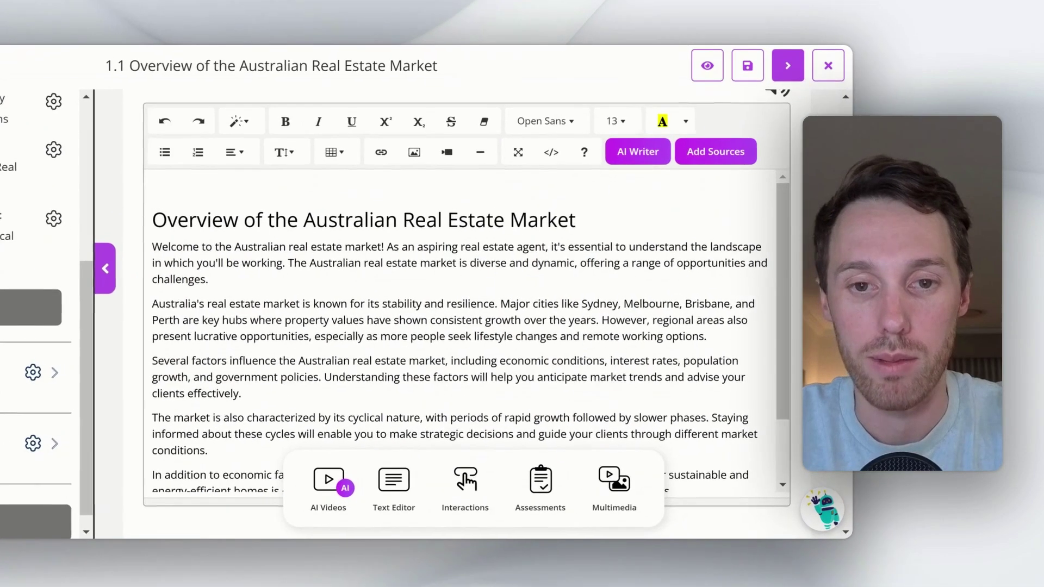
pyautogui.tripleClick(429, 314)
pyautogui.write('skldmfldskmfd')
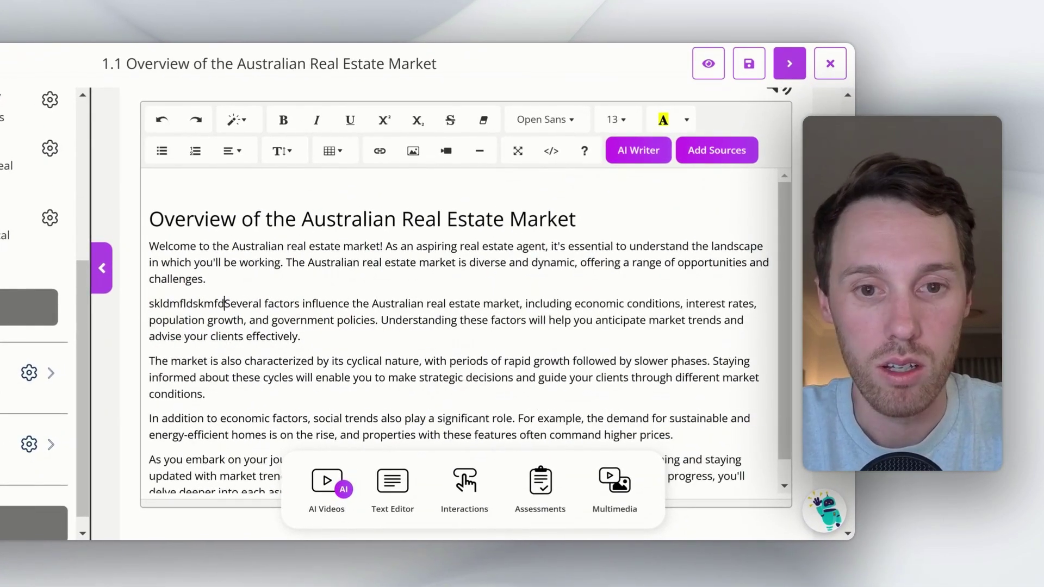
pyautogui.hotkey('ctrl', 'z')
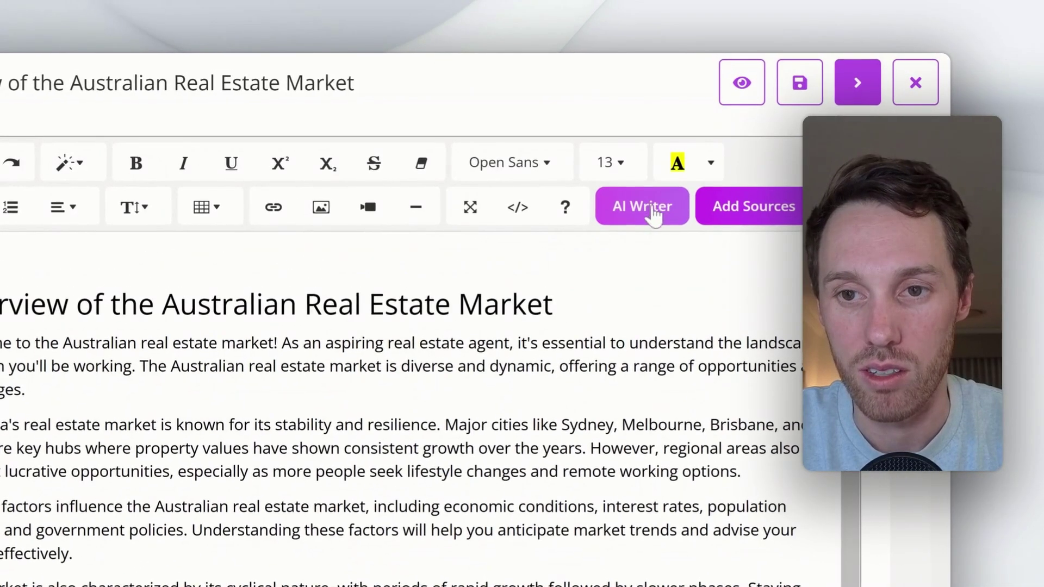
# Close the AI Writer unchanged and bring up the Add Sources dialog.
pyautogui.click(647, 154)
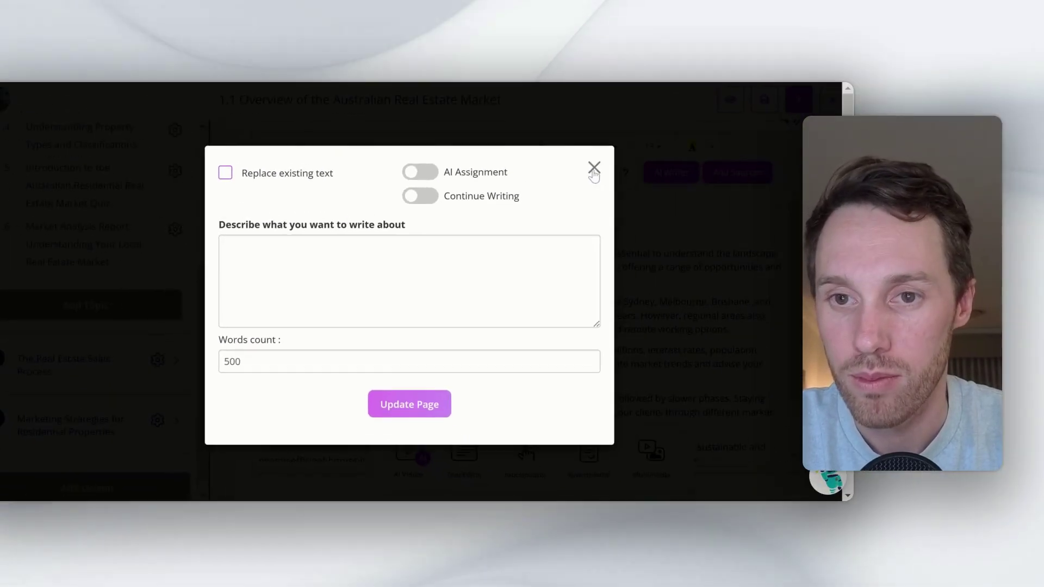
pyautogui.click(698, 98)
pyautogui.click(641, 213)
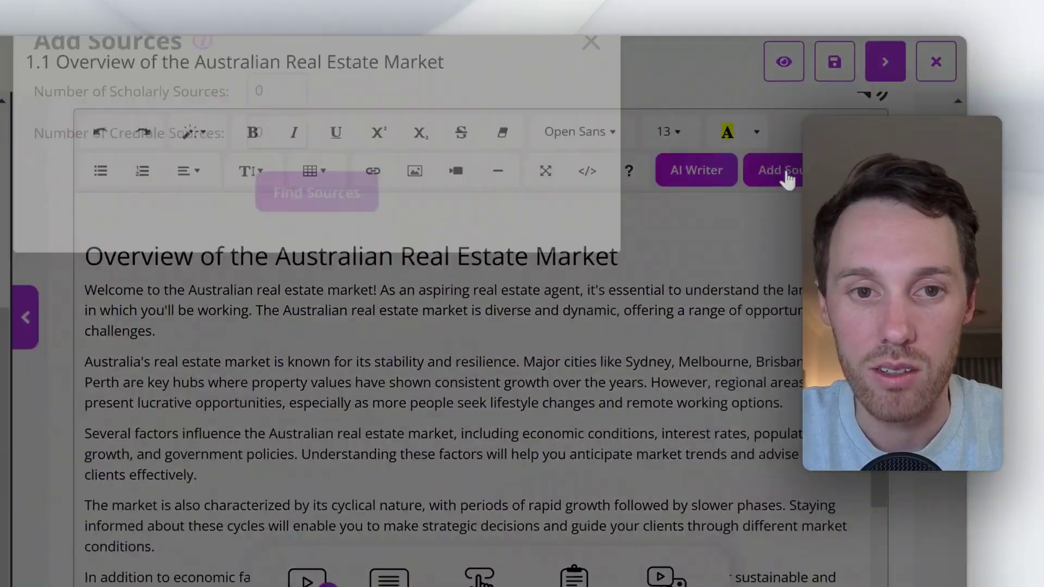
pyautogui.moveTo(397, 190)
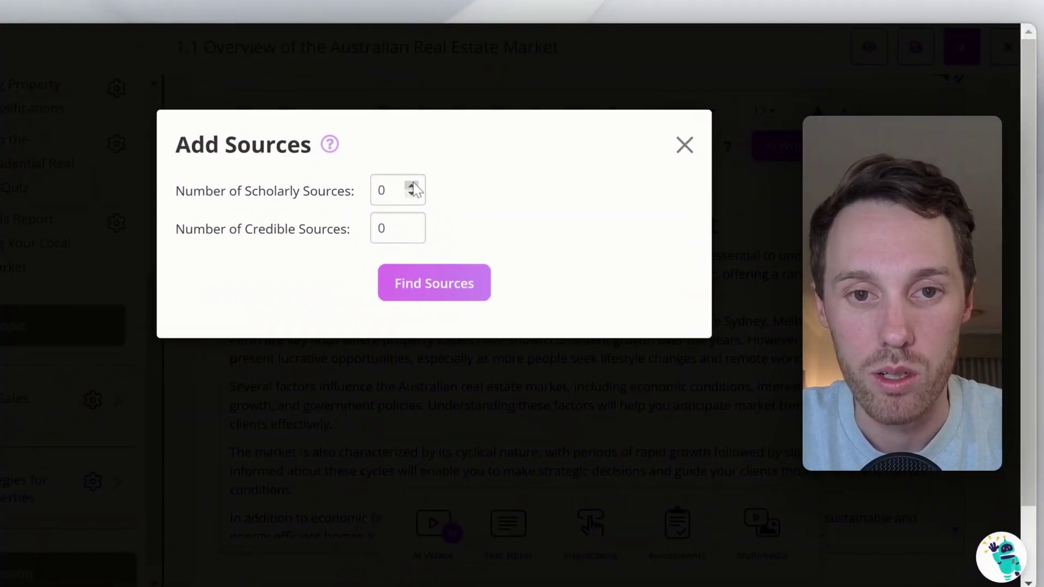
# Find 2 scholarly and 2 credible sources and add them to lesson 1.1.
pyautogui.click(412, 186)
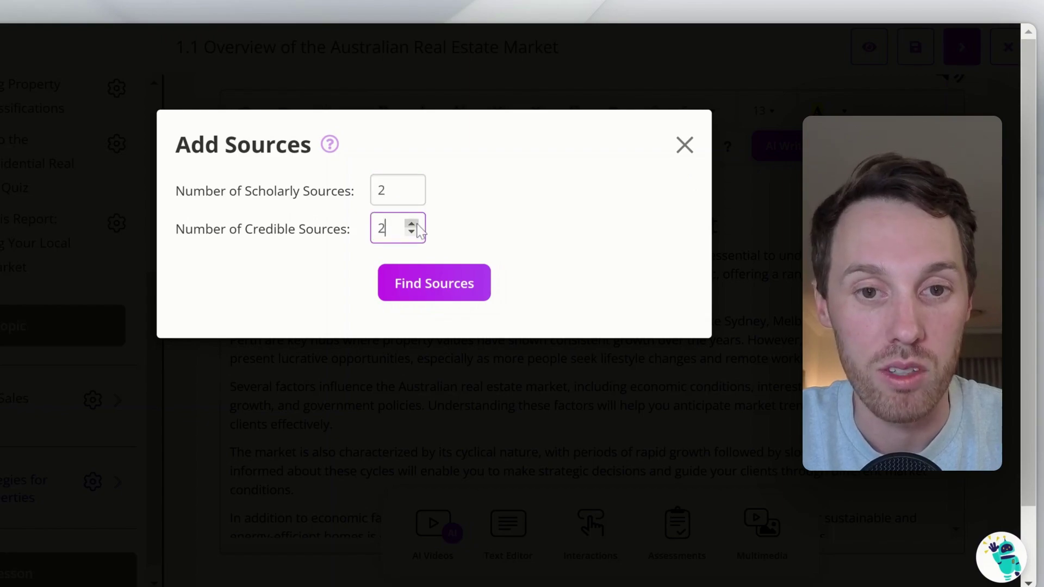
pyautogui.click(438, 288)
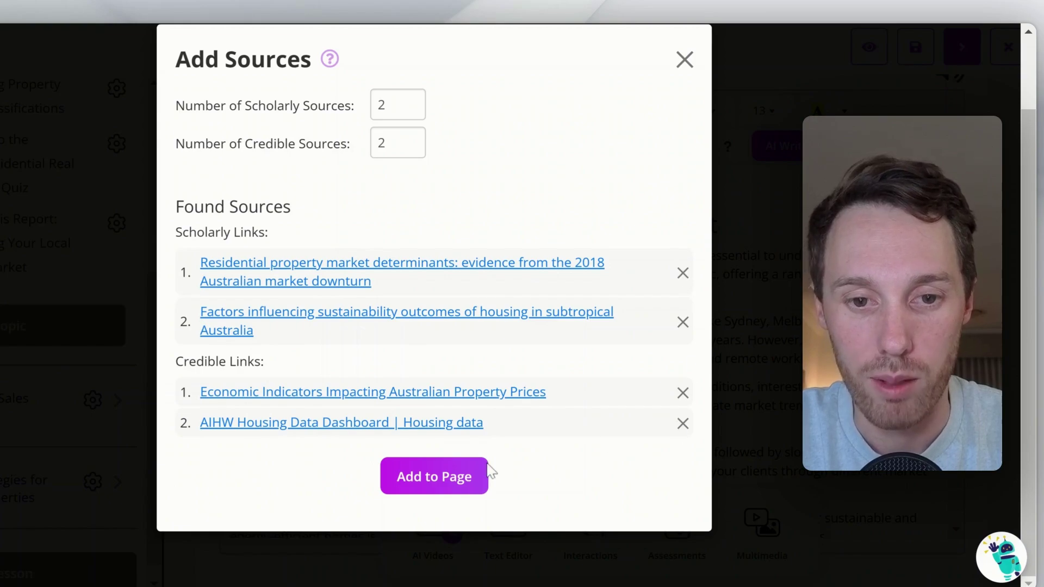
pyautogui.click(439, 481)
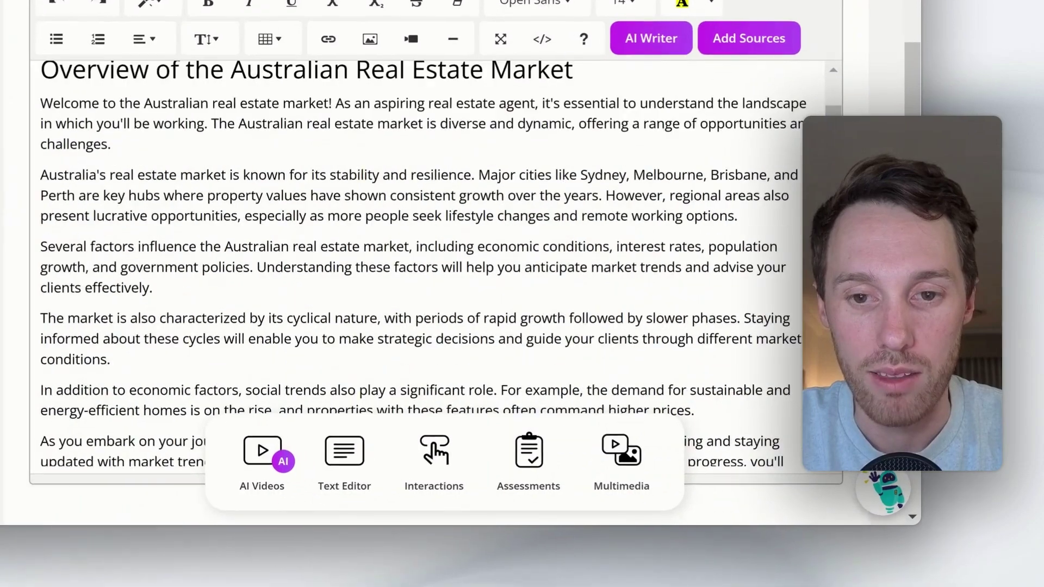
pyautogui.scroll(-6, 239, 326)
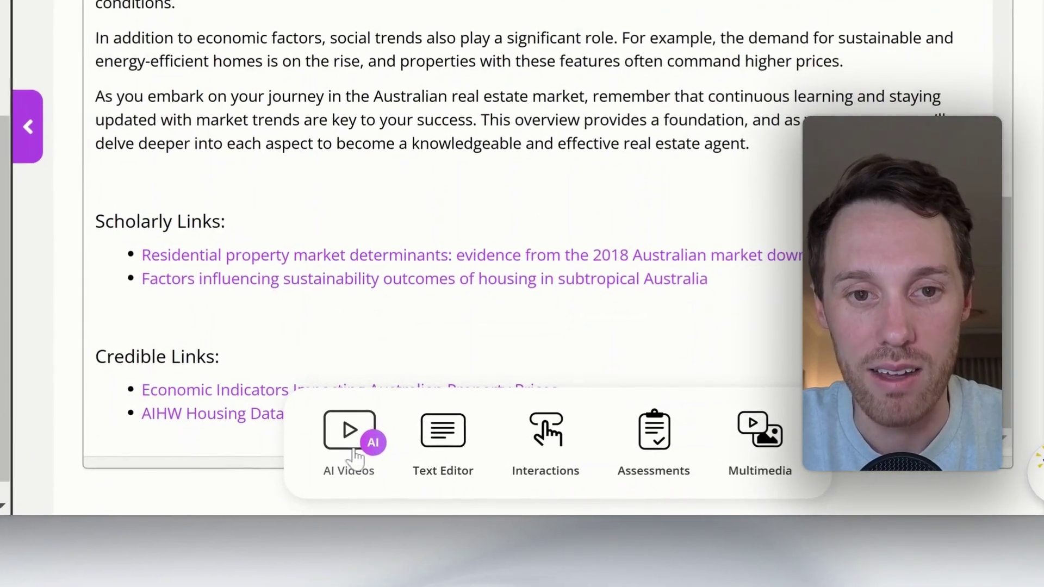
# Generate an AI video script for lesson 1.1 and enlarge the script box to read it.
pyautogui.click(409, 442)
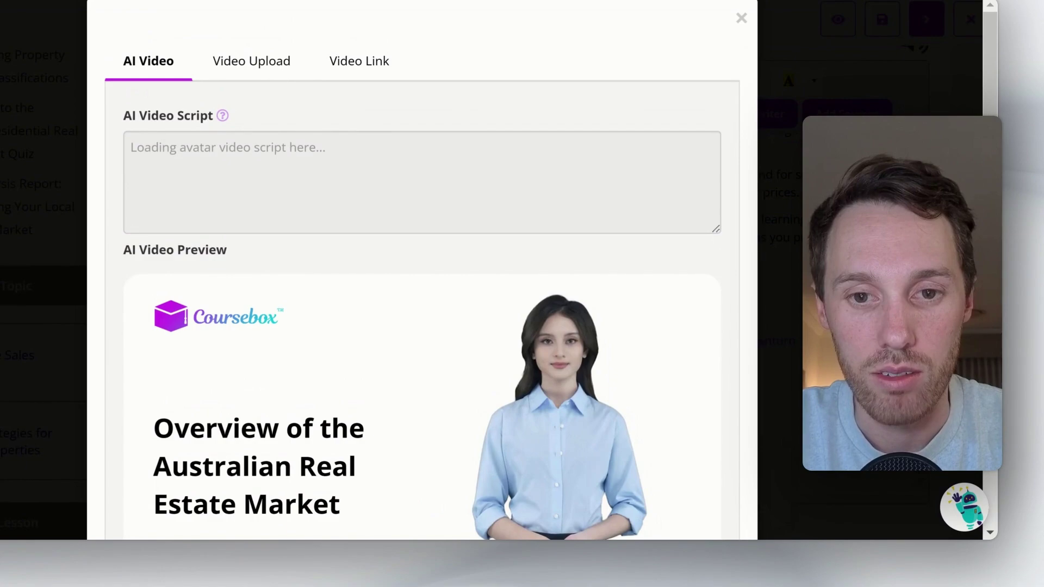
pyautogui.scroll(-3, 476, 269)
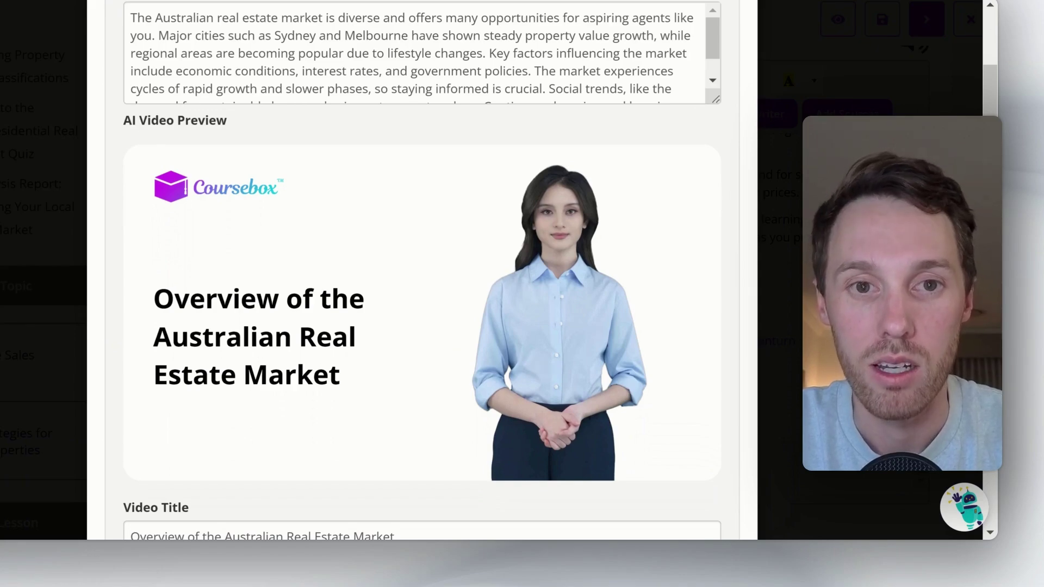
pyautogui.scroll(2, 421, 272)
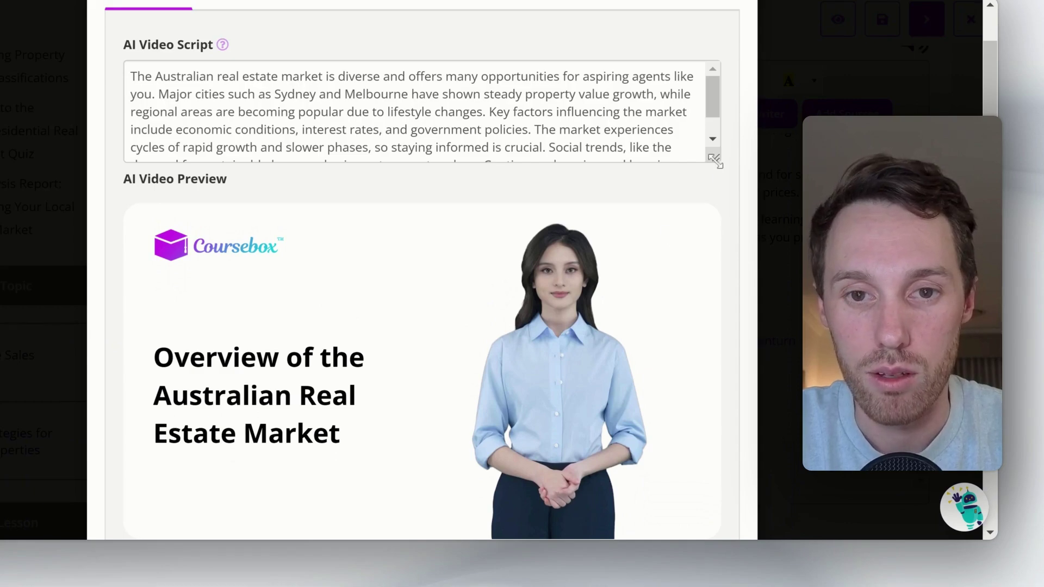
pyautogui.moveTo(715, 161); pyautogui.dragTo(716, 206)
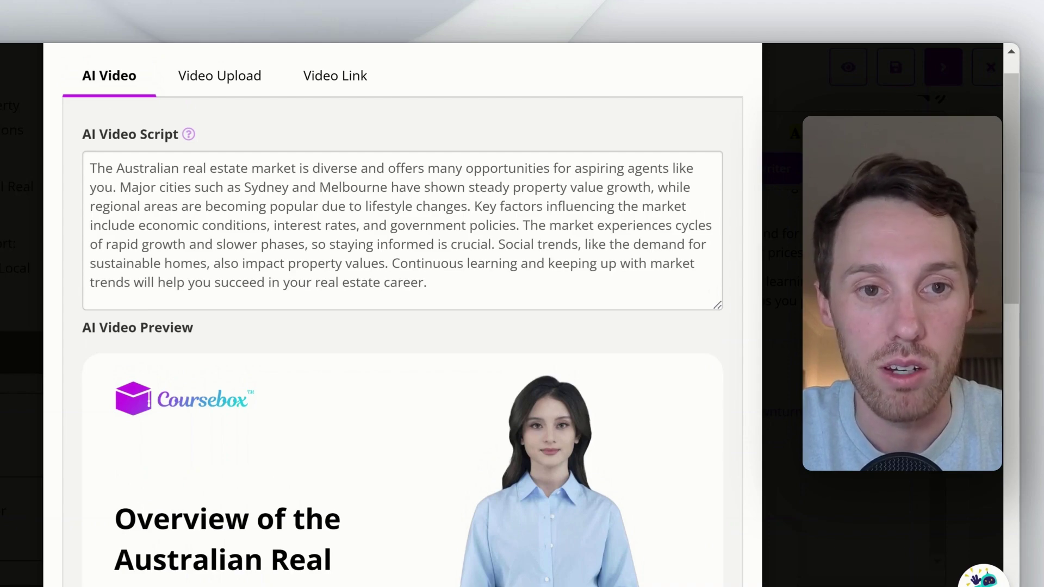
pyautogui.scroll(-2, 403, 316)
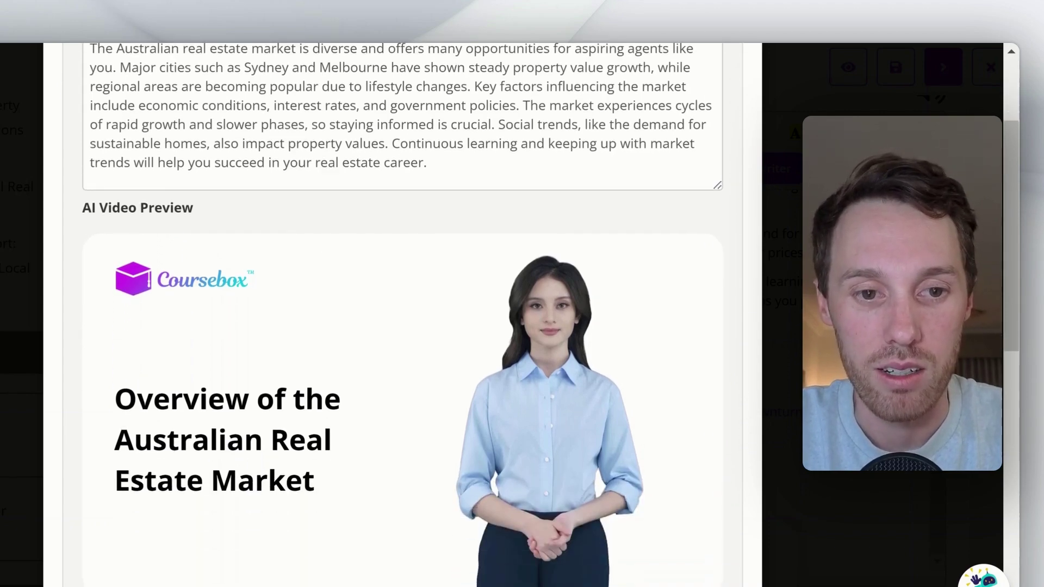
# Overwrite the video title with test text, then undo back to the lesson name.
pyautogui.scroll(-5, 402, 316)
pyautogui.click(195, 362)
pyautogui.hotkey('ctrl', 'a')
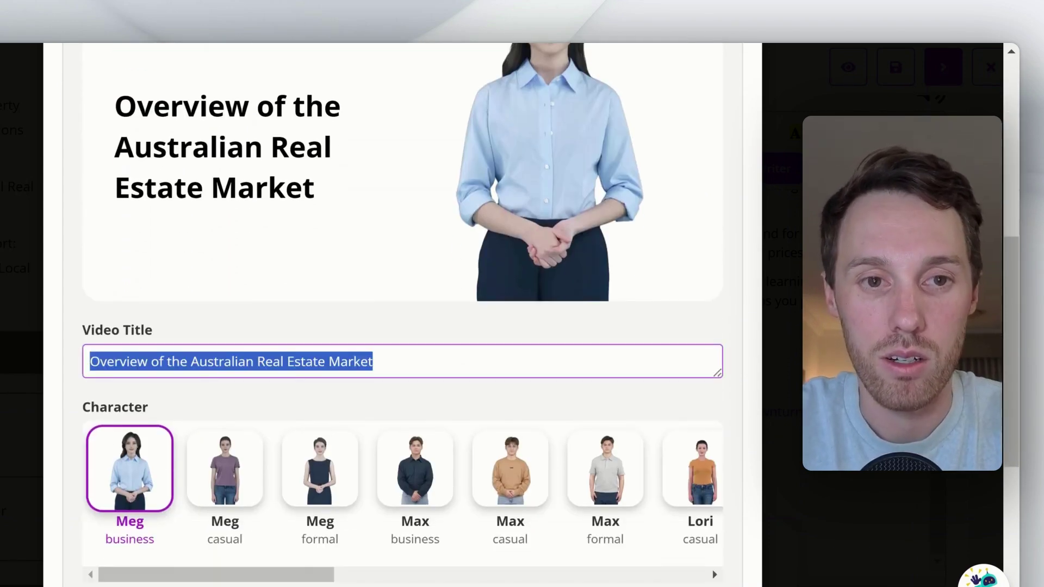
pyautogui.write('sdfskldjfd')
pyautogui.scroll(3, 221, 288)
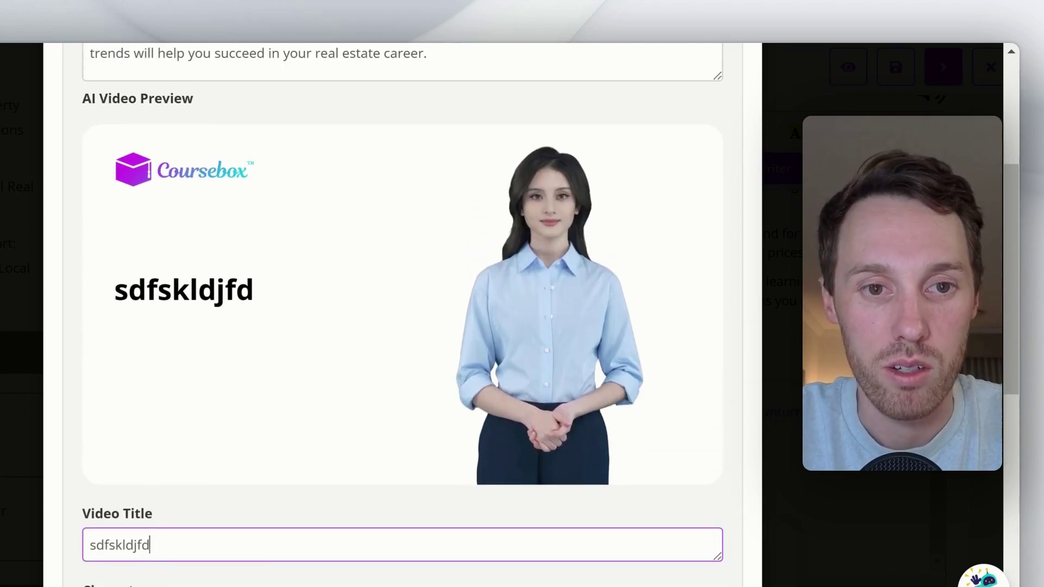
pyautogui.hotkey('ctrl', 'z')
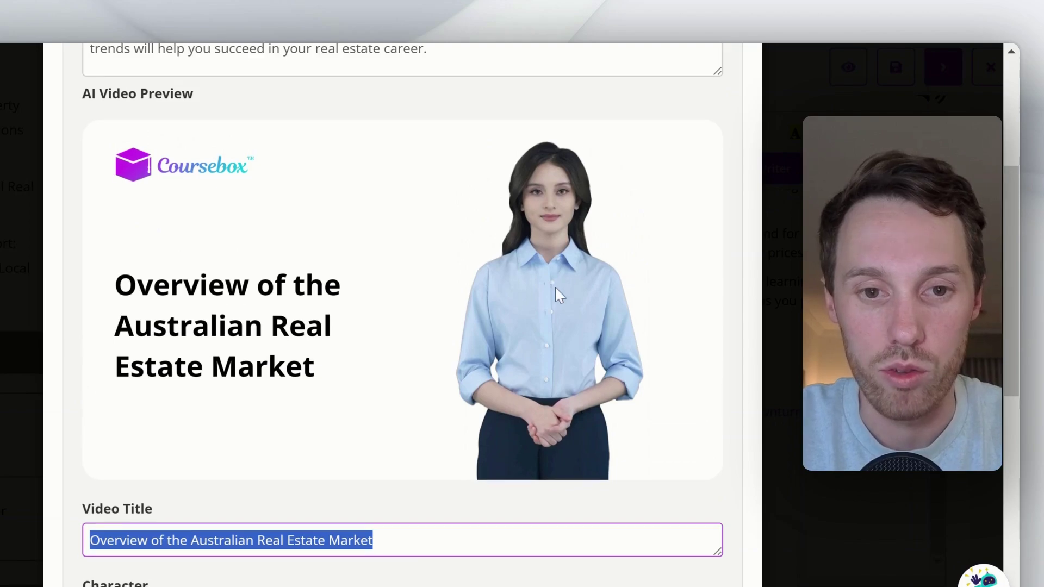
pyautogui.scroll(-5, 554, 294)
# Choose Lori graceful as the presenter and review the script and video preview.
pyautogui.hscroll(5, 454, 344)
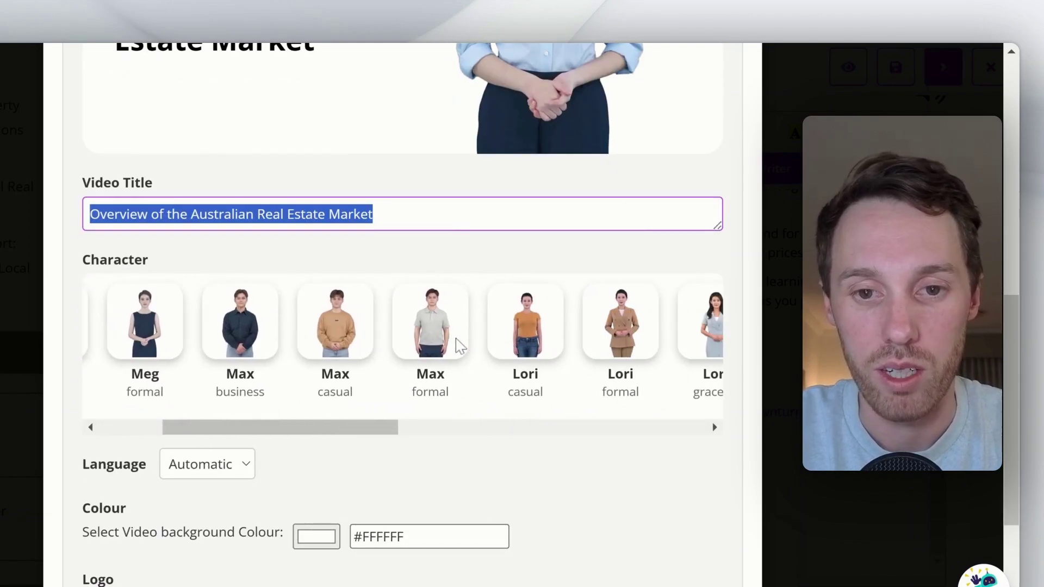
pyautogui.hscroll(3, 455, 344)
pyautogui.hscroll(2, 490, 344)
pyautogui.click(517, 343)
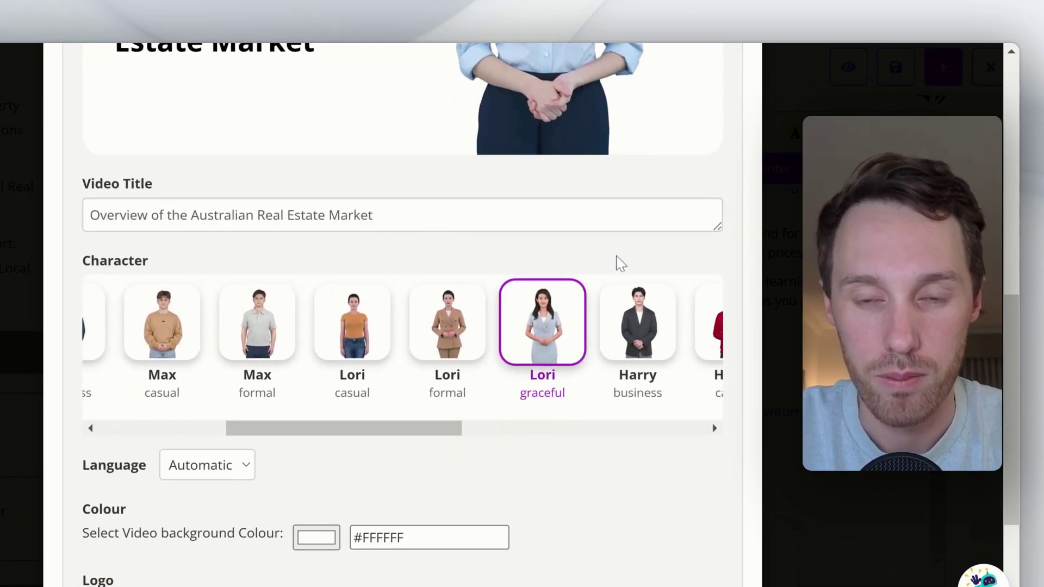
pyautogui.scroll(3, 617, 264)
pyautogui.scroll(-6, 617, 263)
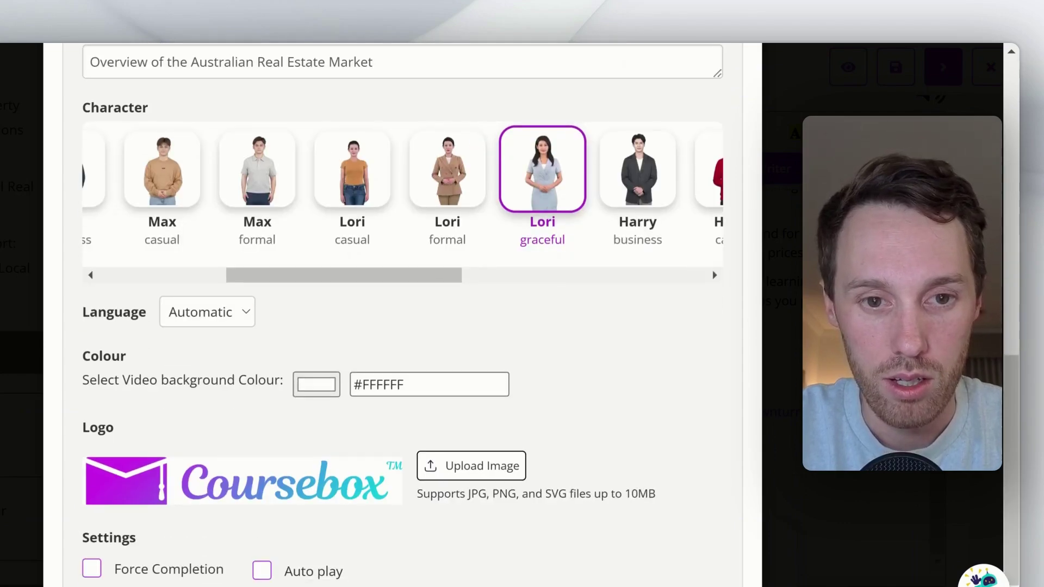
pyautogui.scroll(-1, 402, 316)
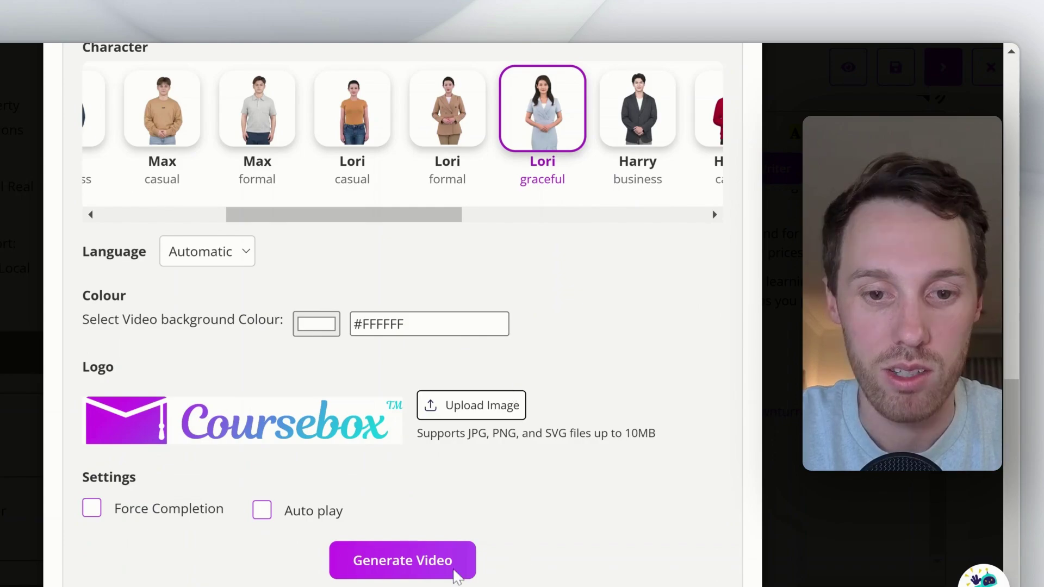
pyautogui.scroll(5, 544, 462)
pyautogui.scroll(7, 622, 369)
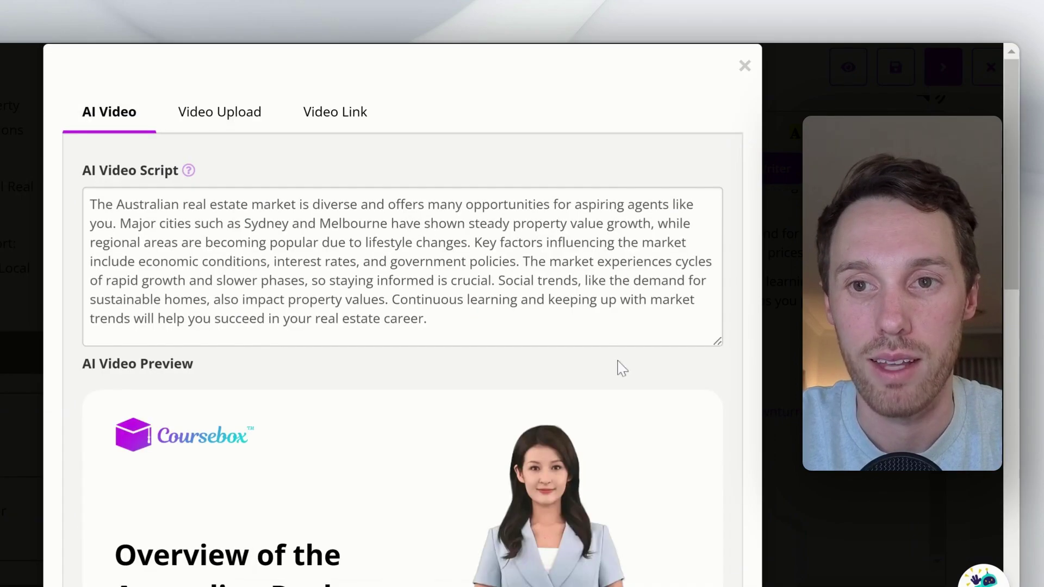
# Close the AI Video window and replay topic 1.1's six-second presenter video in preview.
pyautogui.click(744, 67)
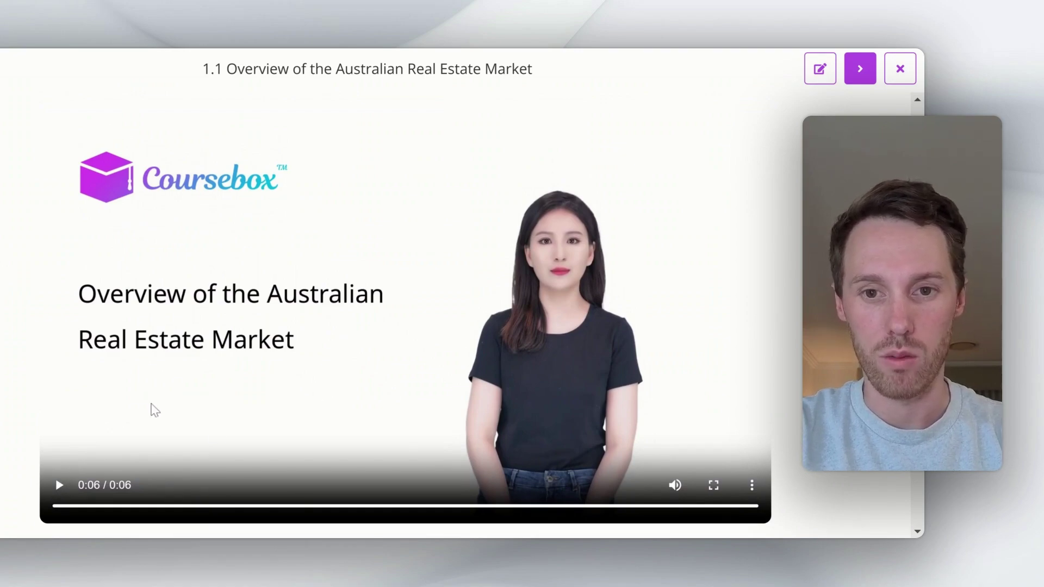
pyautogui.click(58, 485)
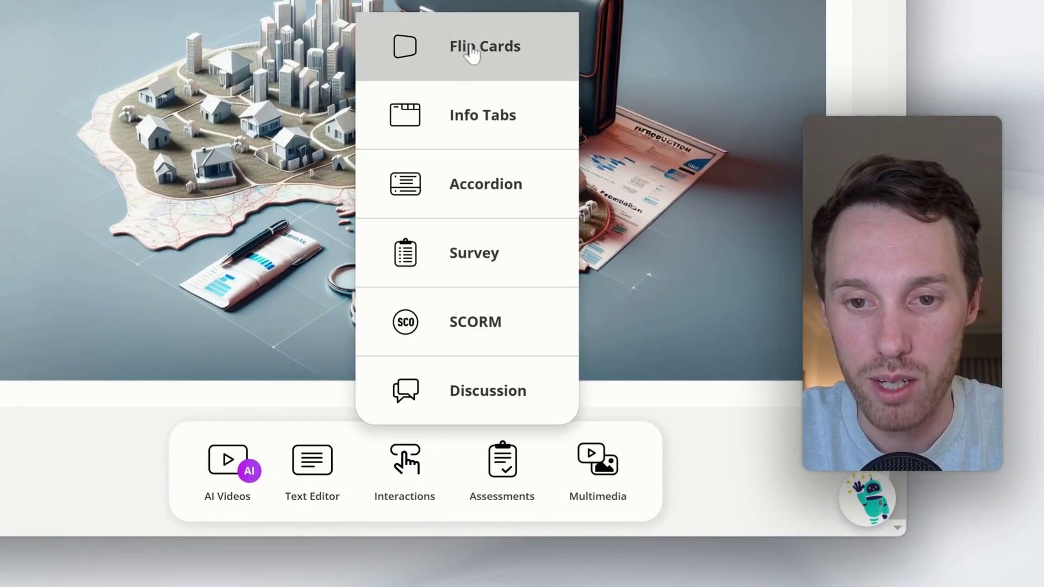
# Add Flip Cards, Info Tabs and Accordion blocks to topic 1.1.
pyautogui.click(473, 50)
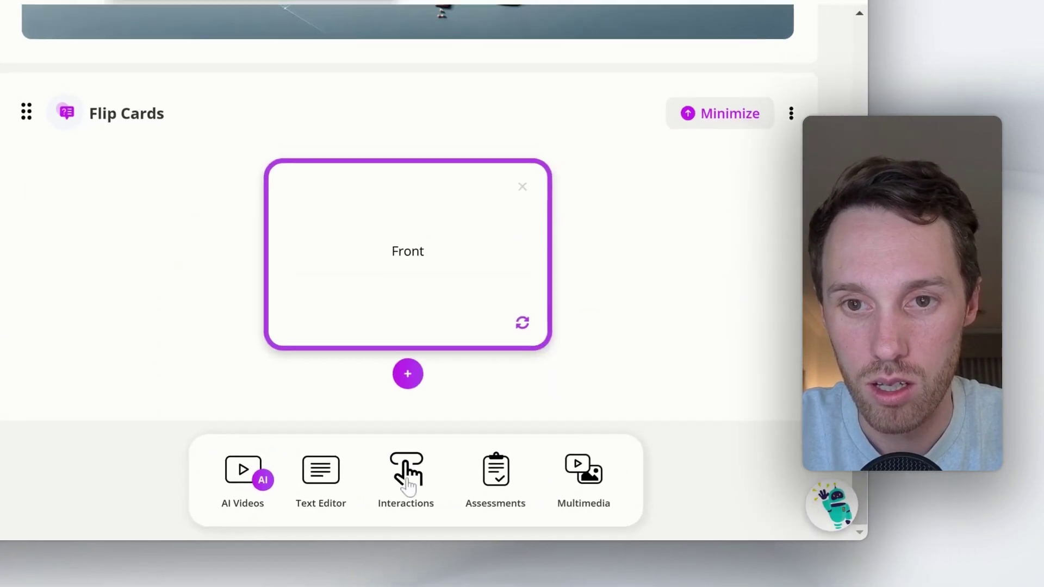
pyautogui.click(407, 478)
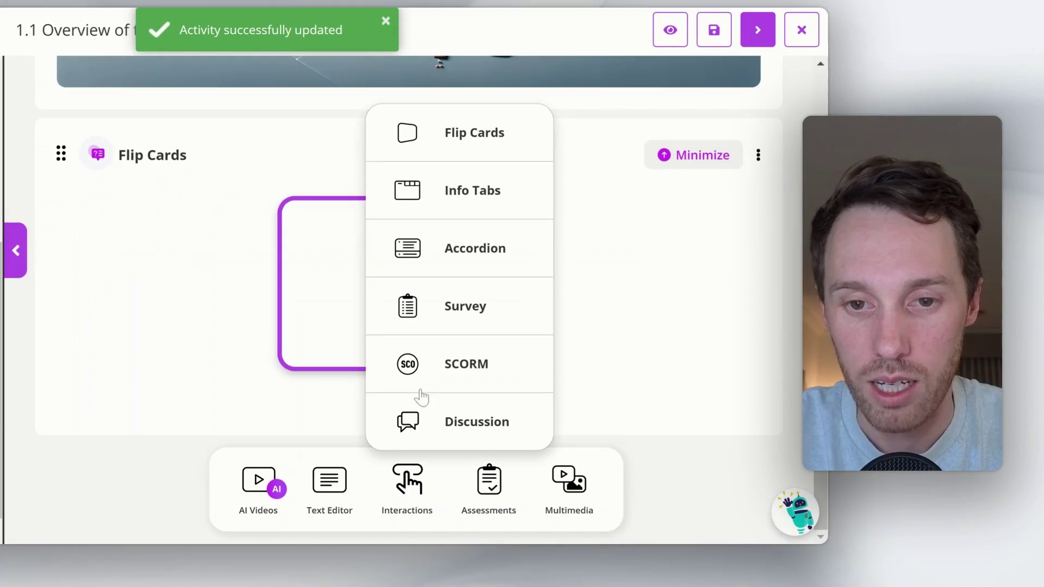
pyautogui.click(459, 206)
pyautogui.click(406, 481)
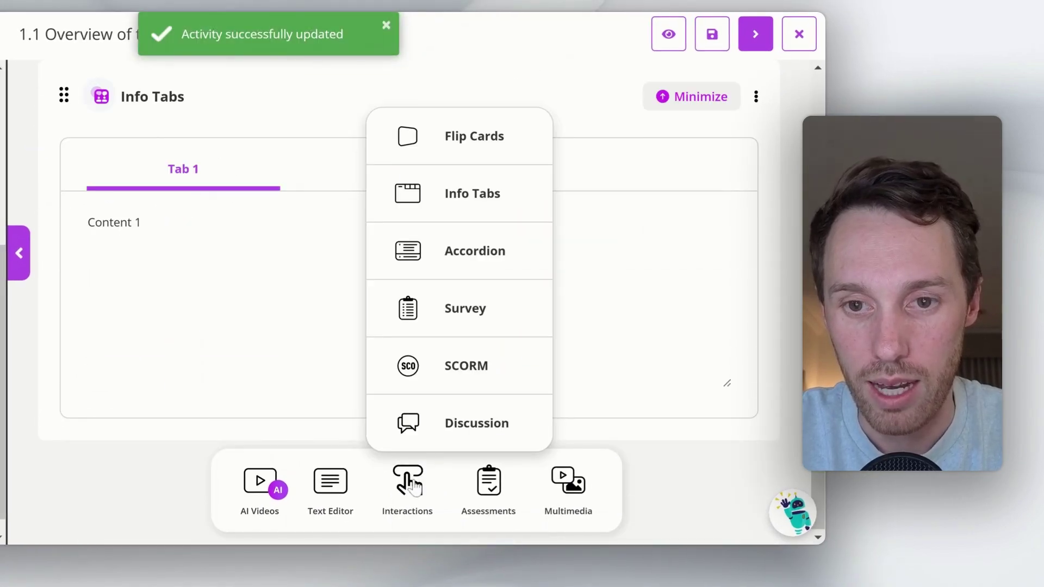
pyautogui.click(464, 253)
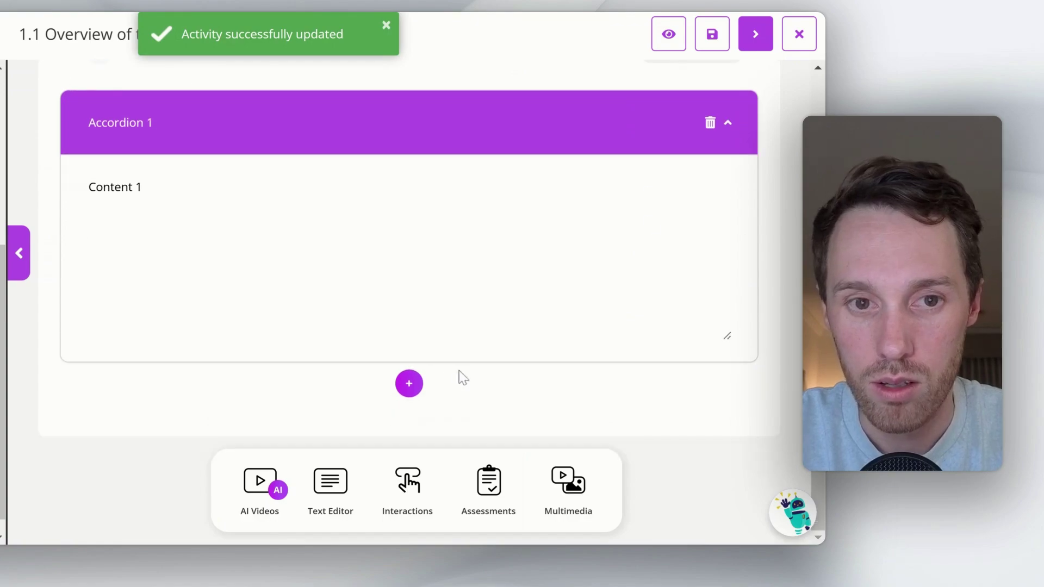
# Expand them to two accordion sections, three tabs and three flip cards, then preview.
pyautogui.click(409, 383)
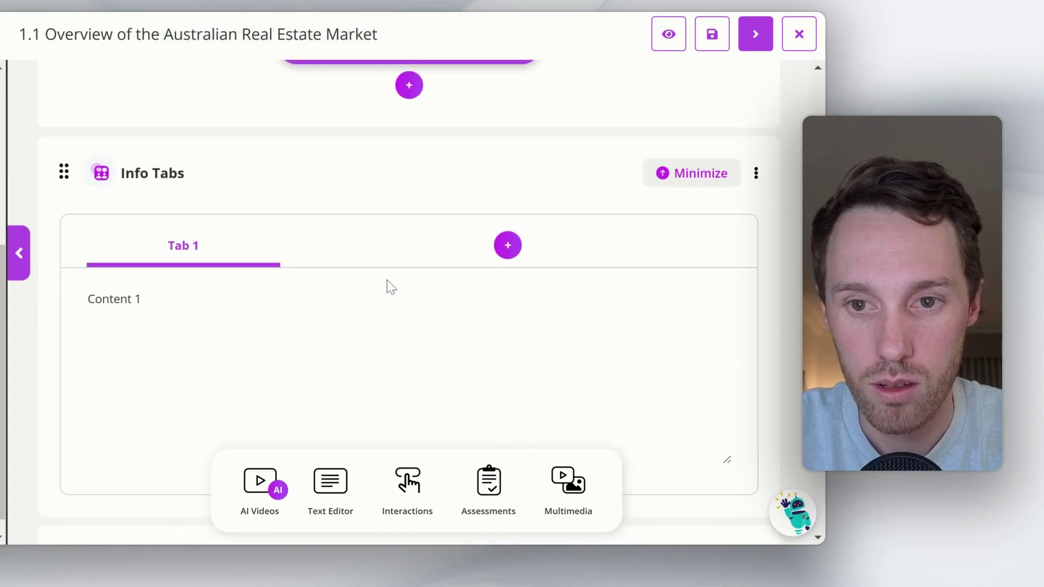
pyautogui.click(507, 252)
pyautogui.click(607, 253)
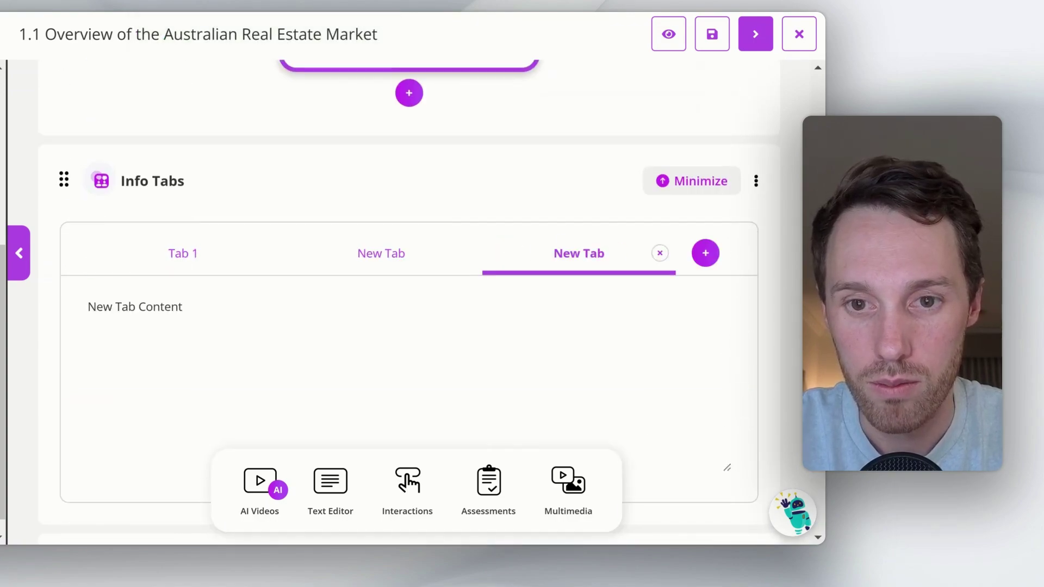
pyautogui.scroll(5, 426, 215)
pyautogui.click(410, 333)
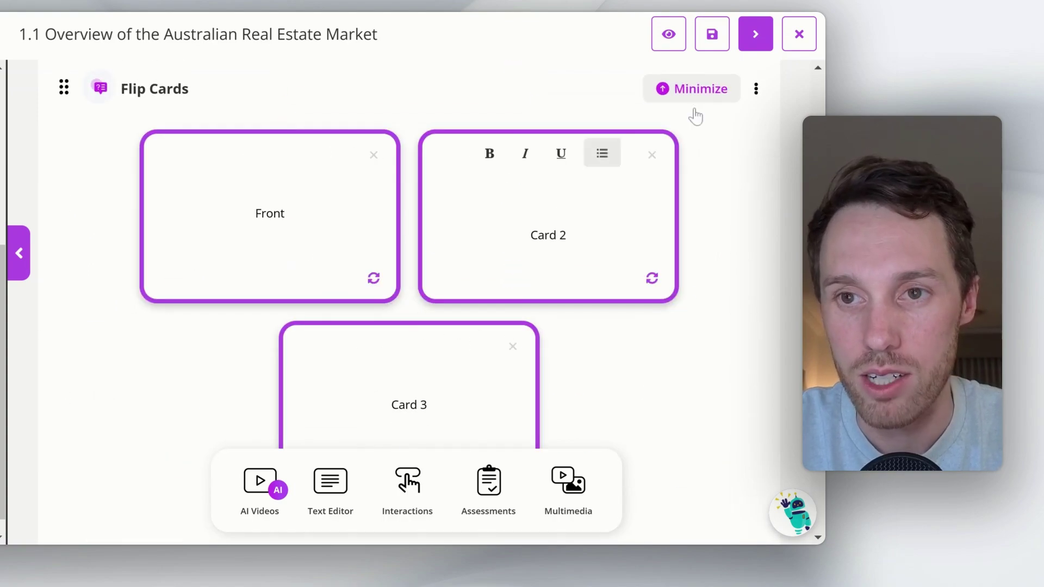
pyautogui.click(666, 36)
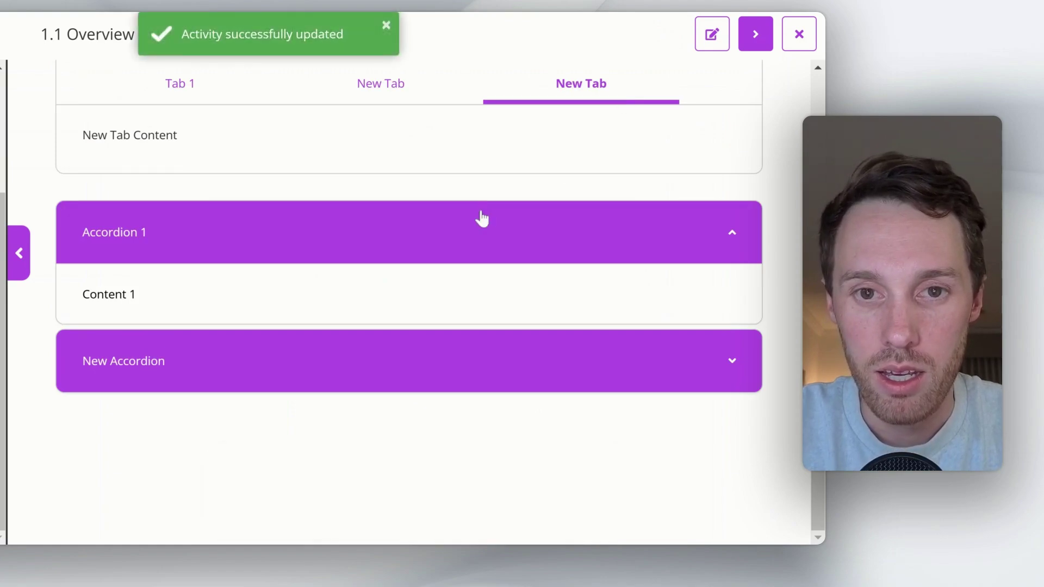
# Flip the first card and Card 2 in the preview to see their backs.
pyautogui.scroll(5, 482, 217)
pyautogui.scroll(2, 479, 217)
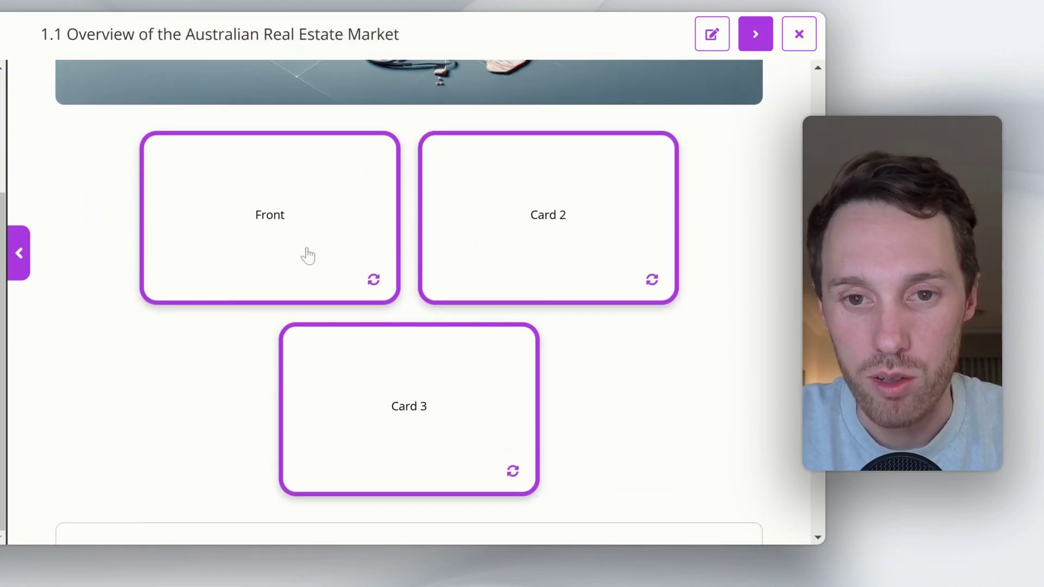
pyautogui.click(319, 233)
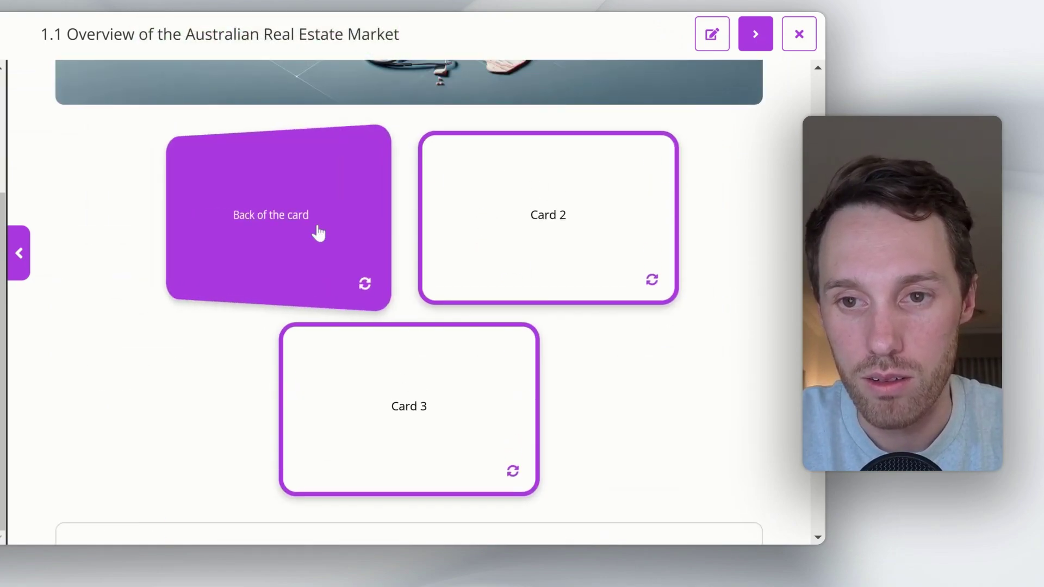
pyautogui.click(595, 226)
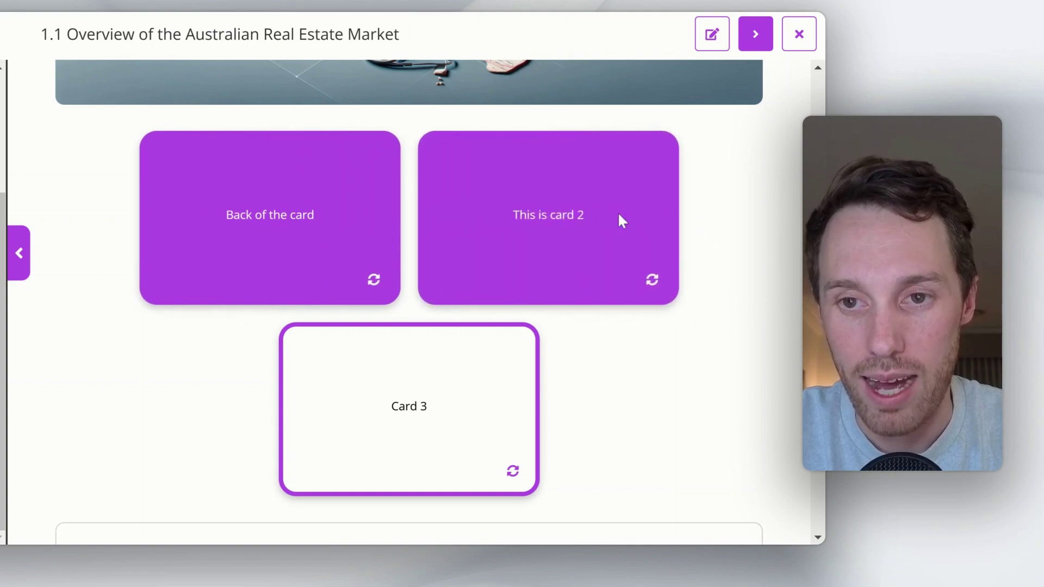
pyautogui.click(583, 229)
# Switch through the first, second and third info tabs to view their content.
pyautogui.scroll(-6, 638, 240)
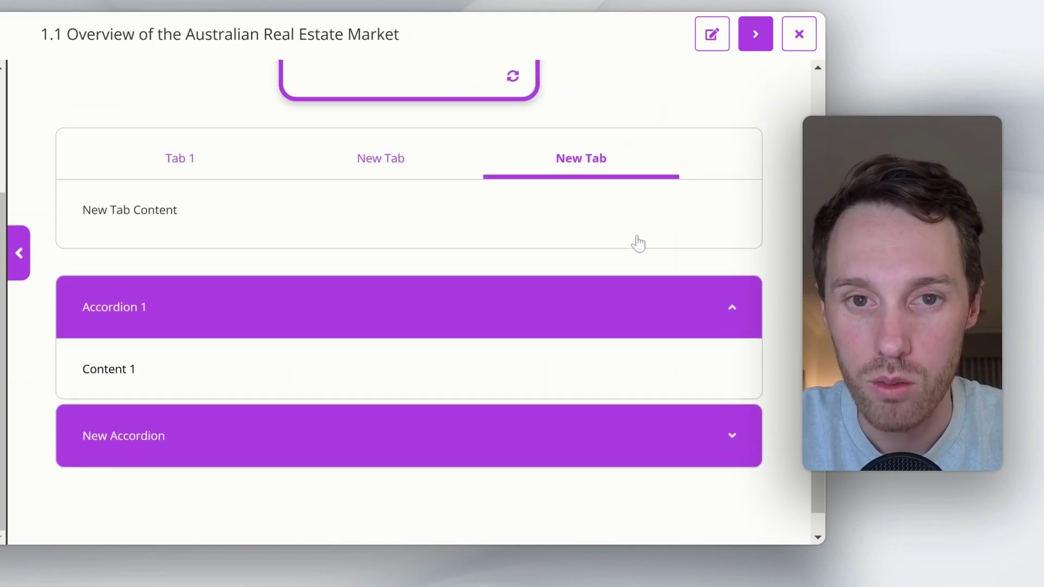
pyautogui.click(187, 146)
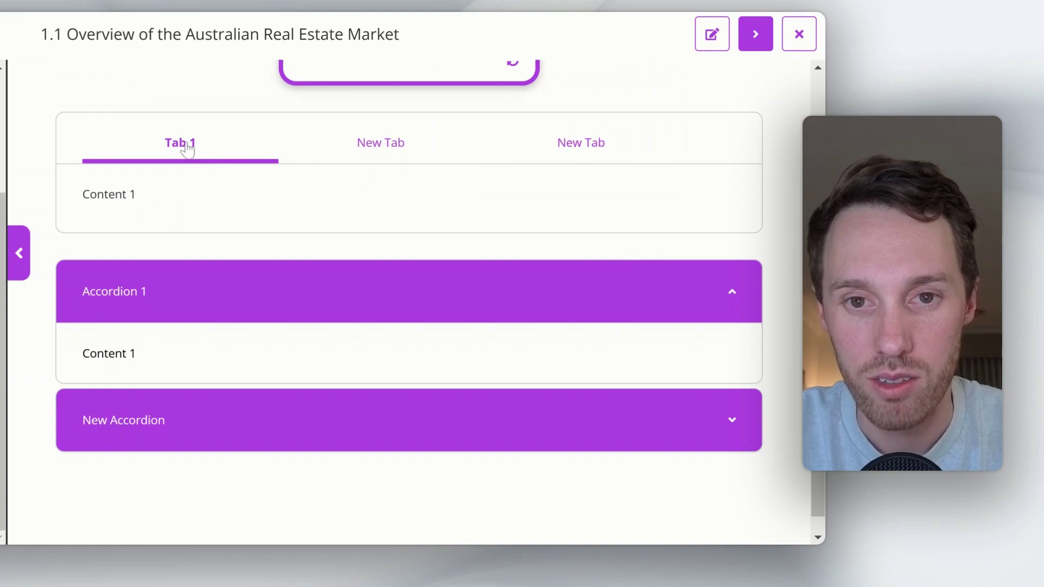
pyautogui.click(356, 148)
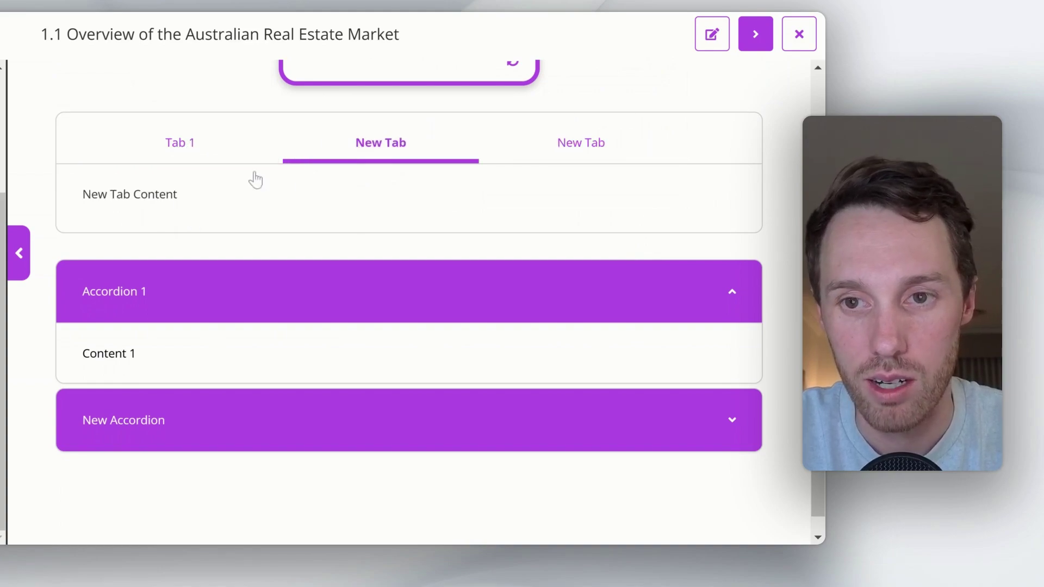
pyautogui.click(588, 146)
# Scroll down to the accordion and expand the New Accordion section.
pyautogui.scroll(-1, 276, 192)
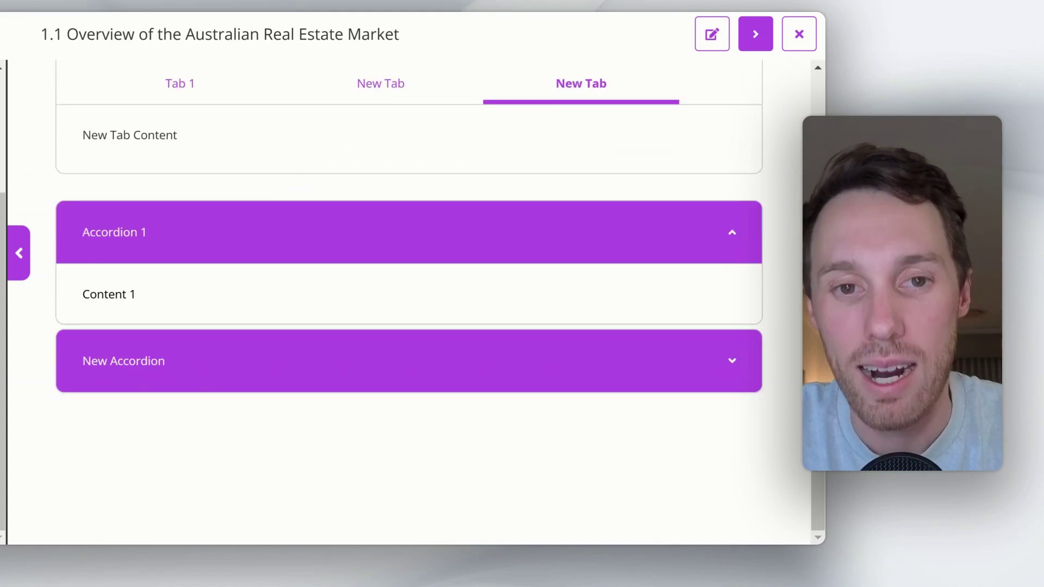
pyautogui.scroll(5, 408, 302)
pyautogui.scroll(5, 408, 302)
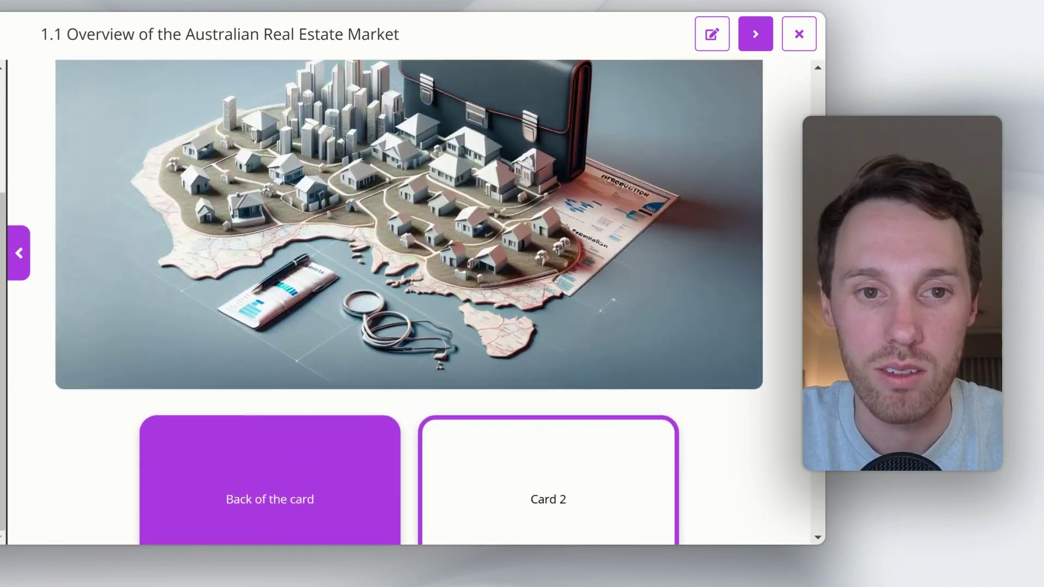
pyautogui.scroll(5, 408, 302)
pyautogui.scroll(5, 408, 302)
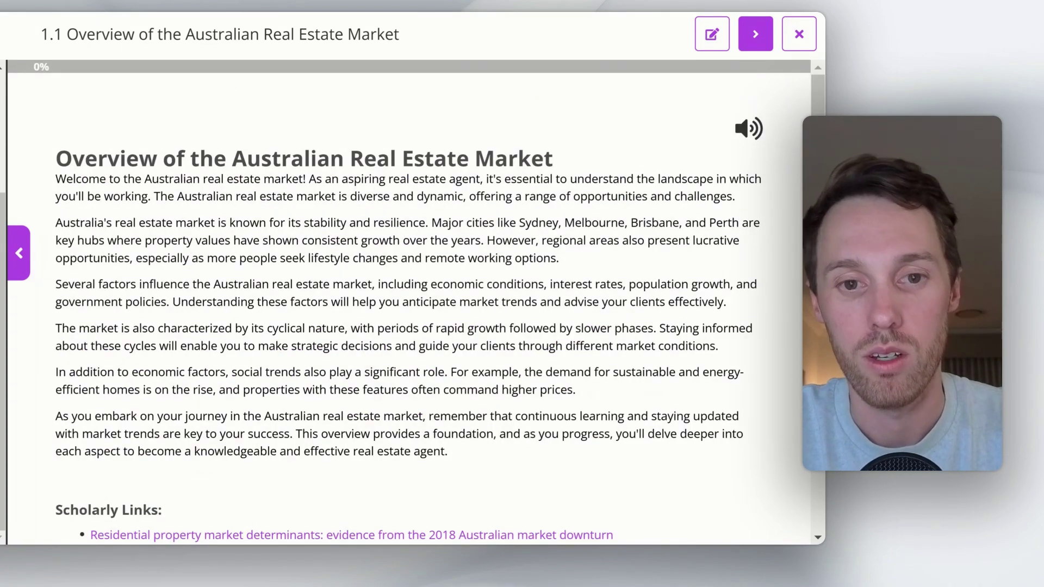
pyautogui.scroll(-5, 408, 302)
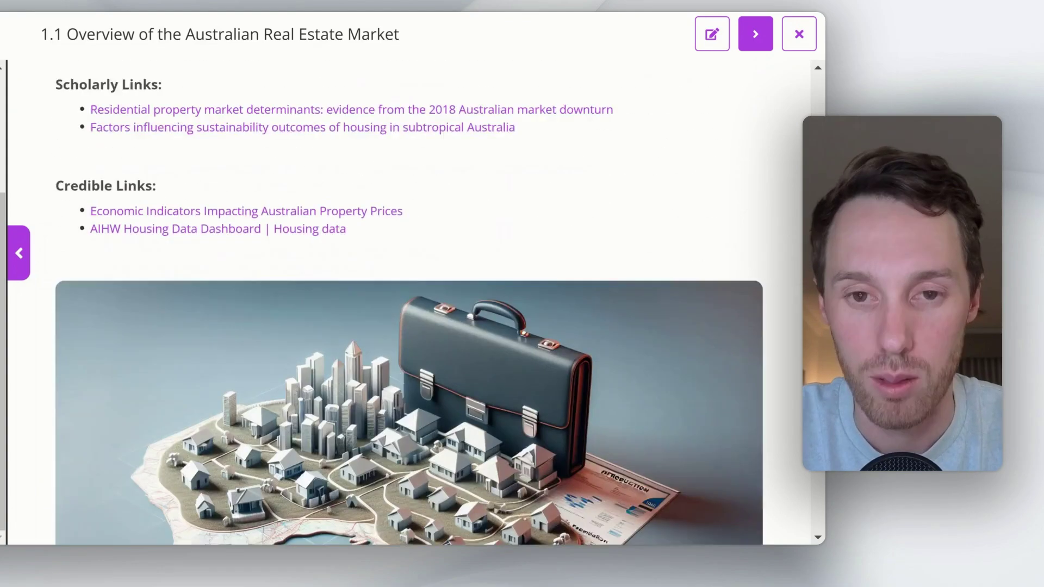
pyautogui.scroll(-5, 408, 302)
pyautogui.scroll(-1, 408, 302)
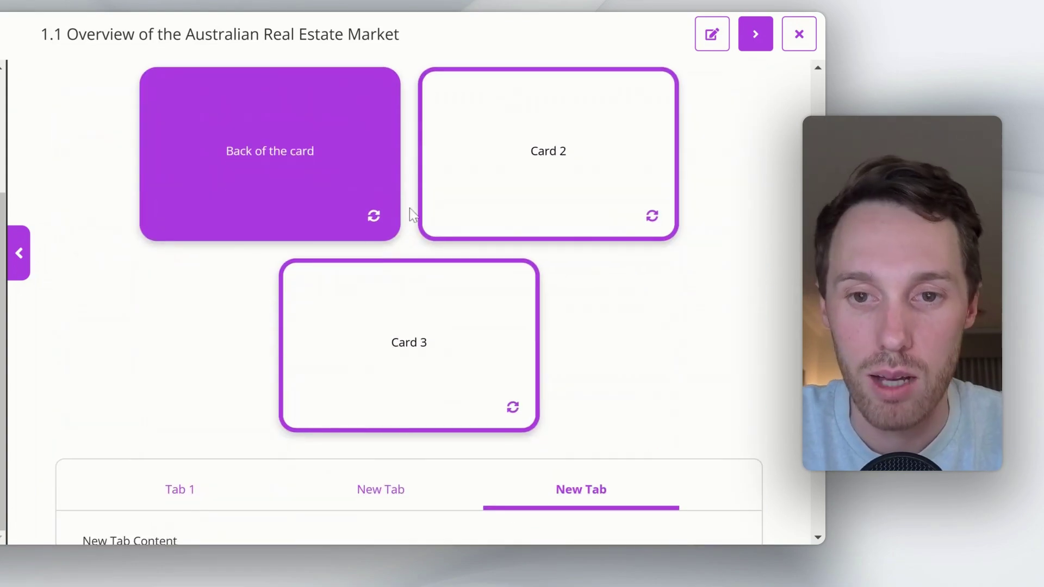
pyautogui.scroll(-5, 418, 351)
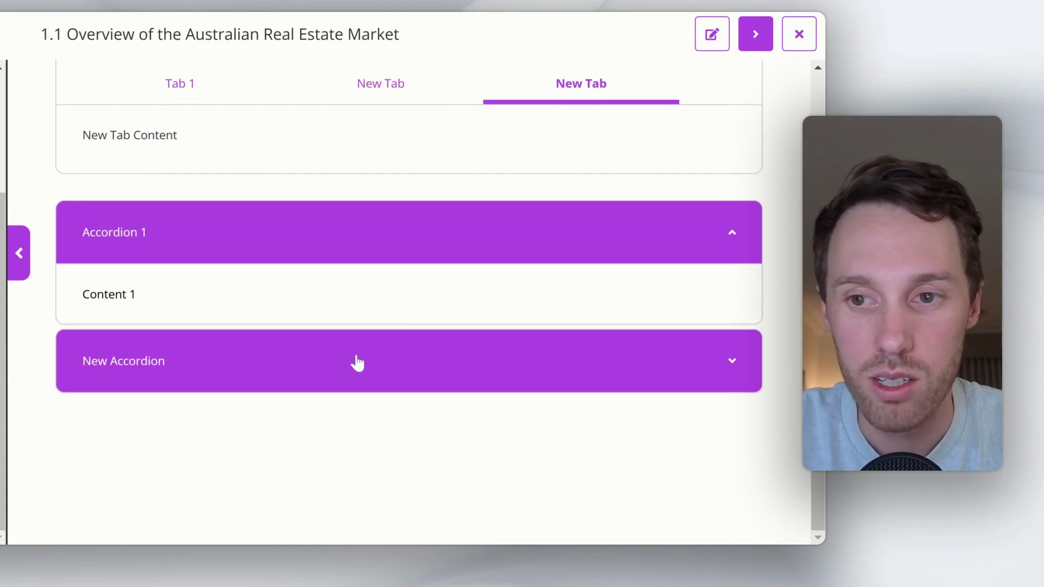
pyautogui.click(174, 359)
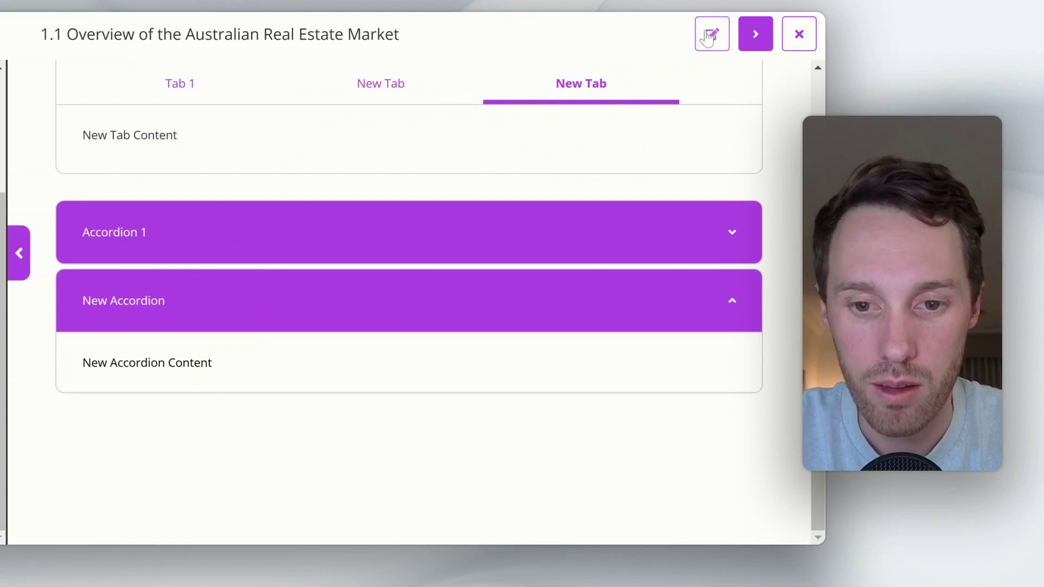
# Return topic 1.1 to editing and add an image block from stock photos.
pyautogui.click(709, 36)
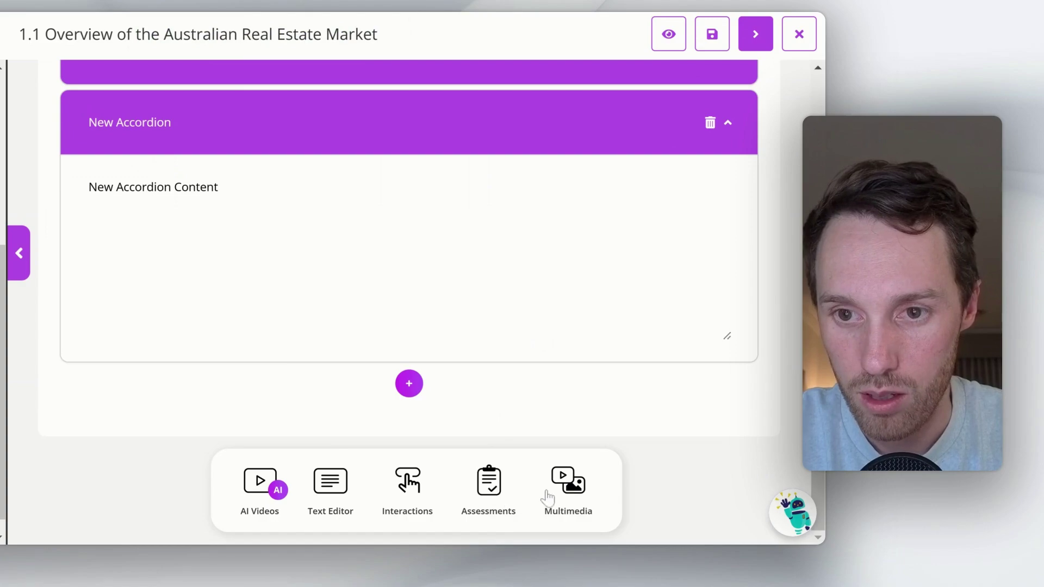
pyautogui.click(566, 482)
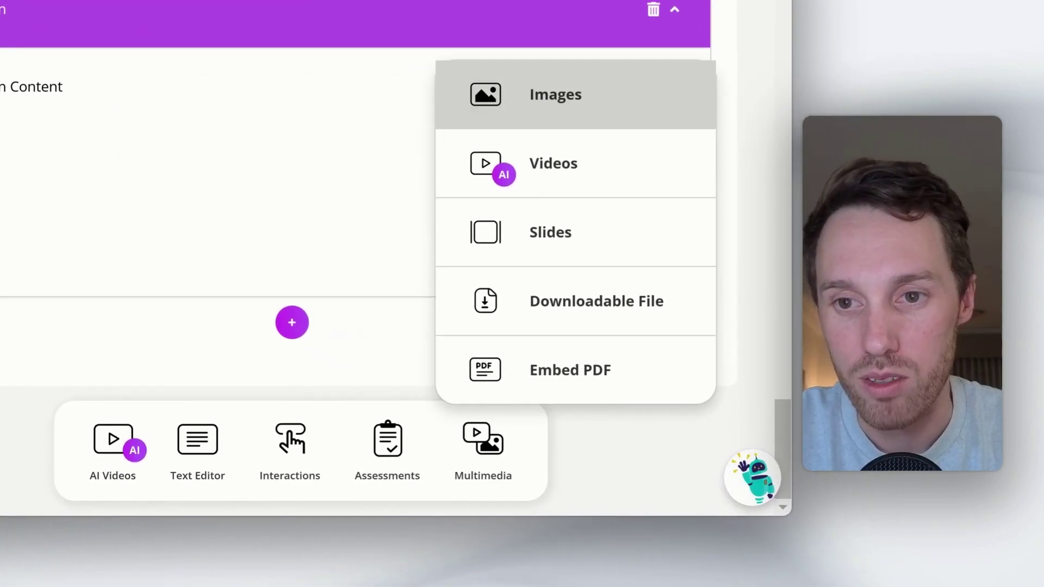
pyautogui.click(555, 95)
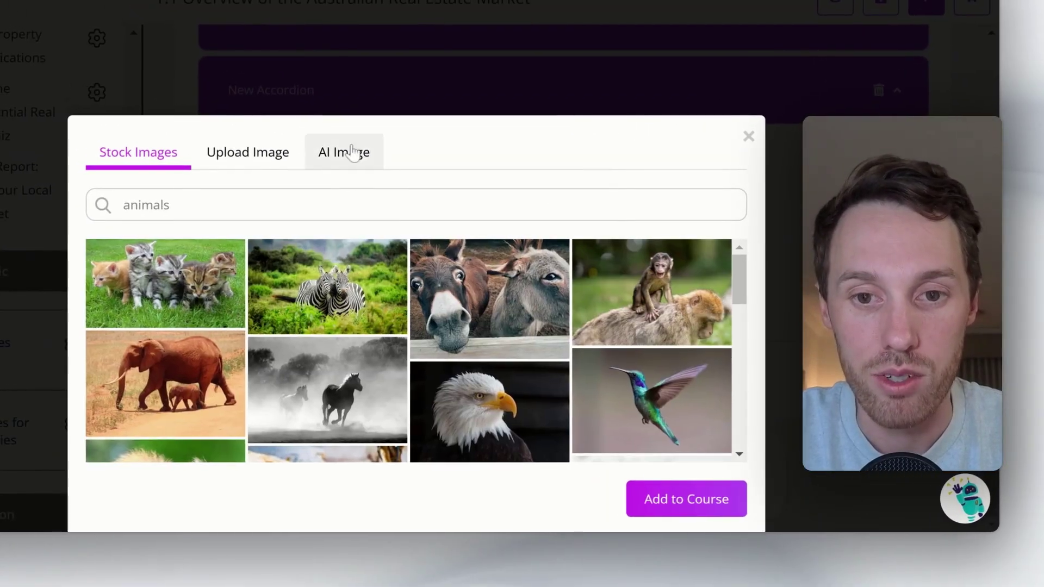
# Search stock photos for 'real estate' and add the aerial village photo to the Images block.
pyautogui.click(352, 153)
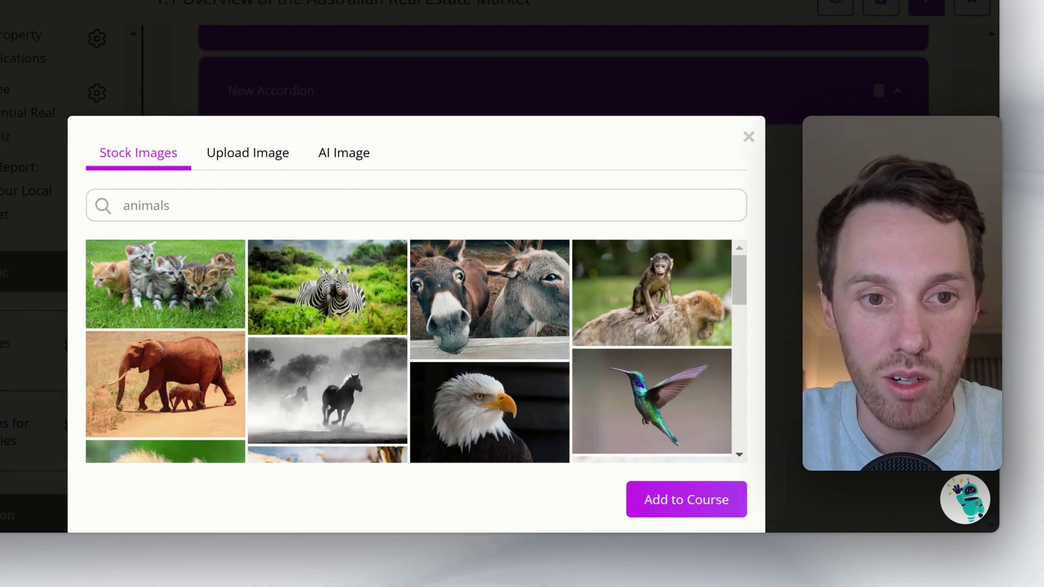
pyautogui.press('Tab')
pyautogui.write('r')
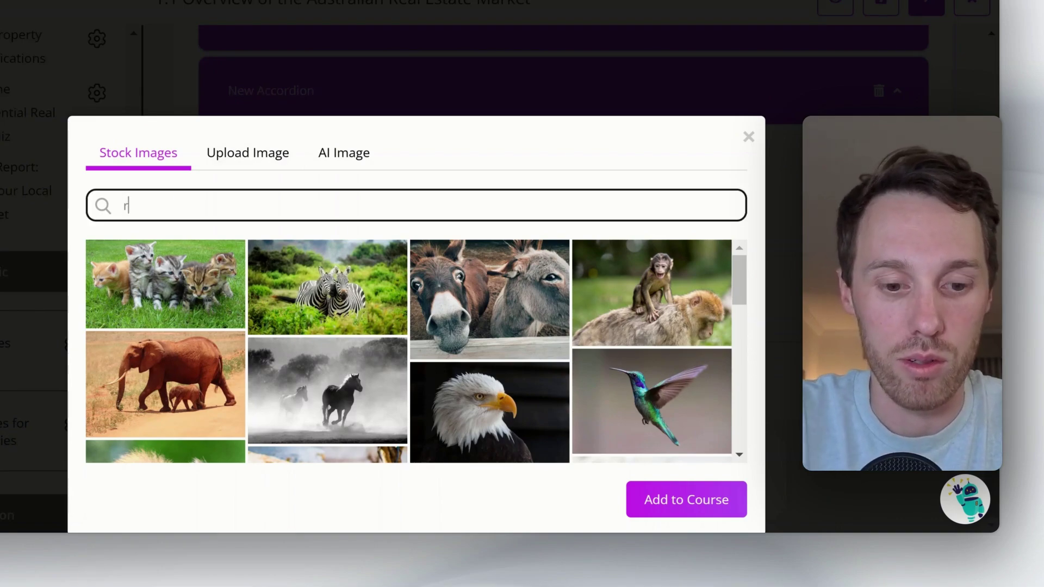
pyautogui.write('eal es')
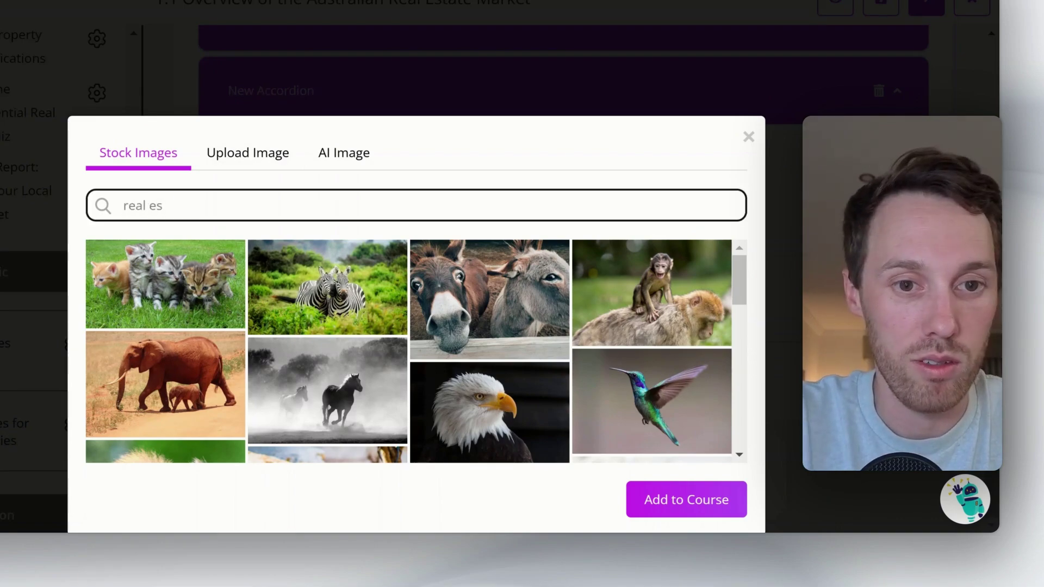
pyautogui.write('tate')
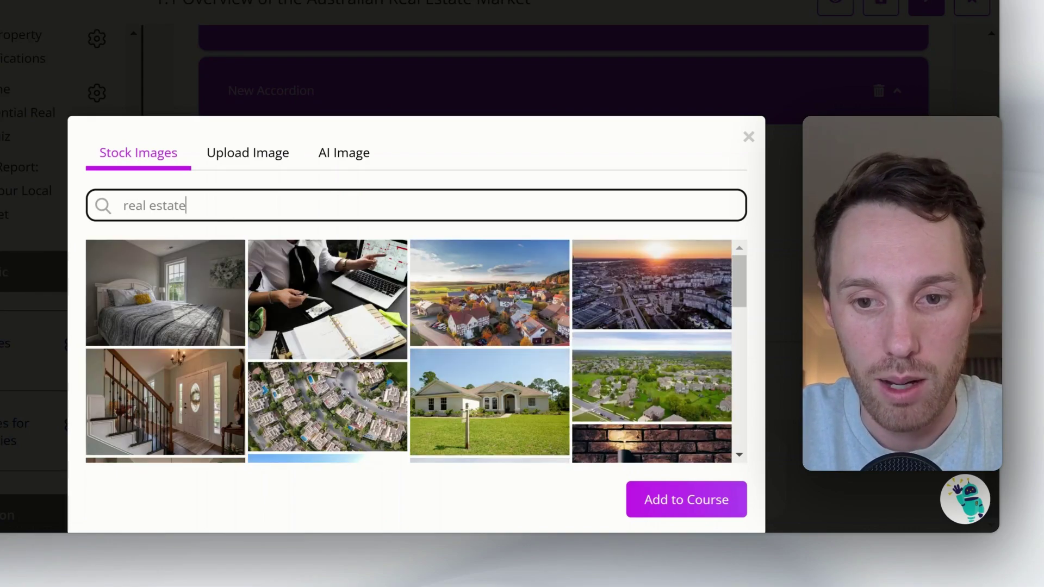
pyautogui.click(528, 337)
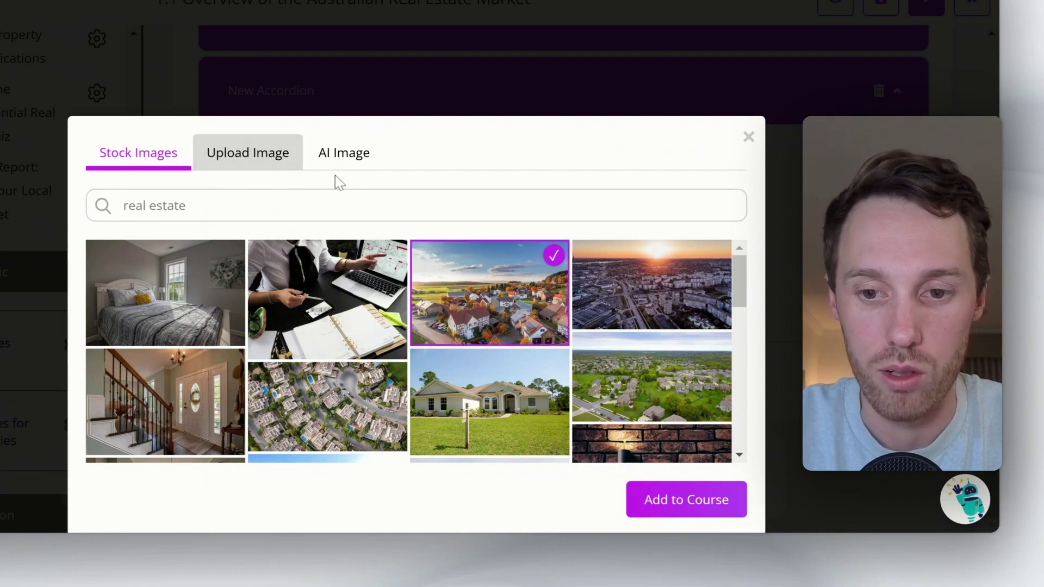
pyautogui.click(661, 500)
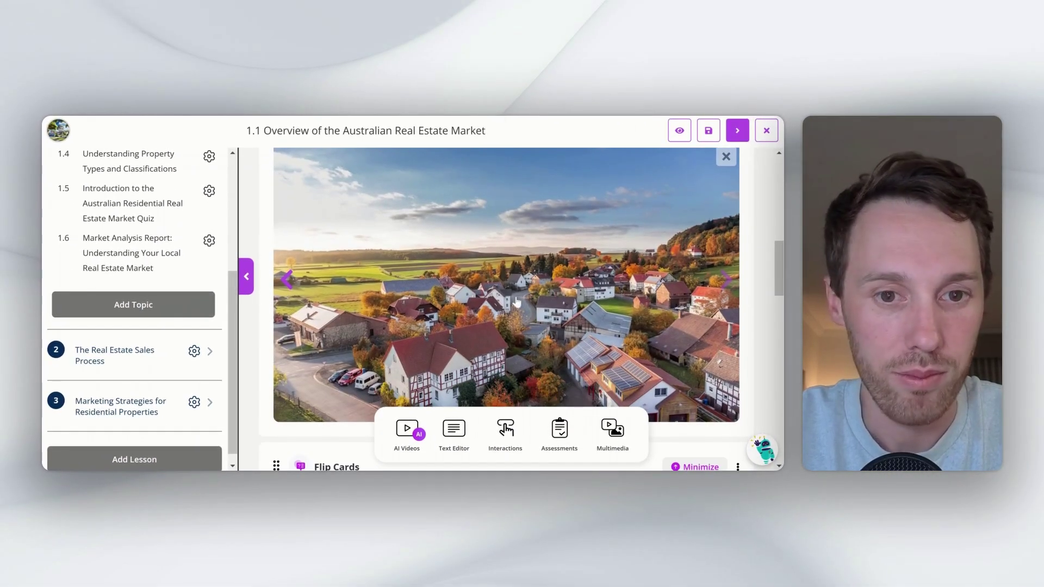
pyautogui.scroll(3, 507, 326)
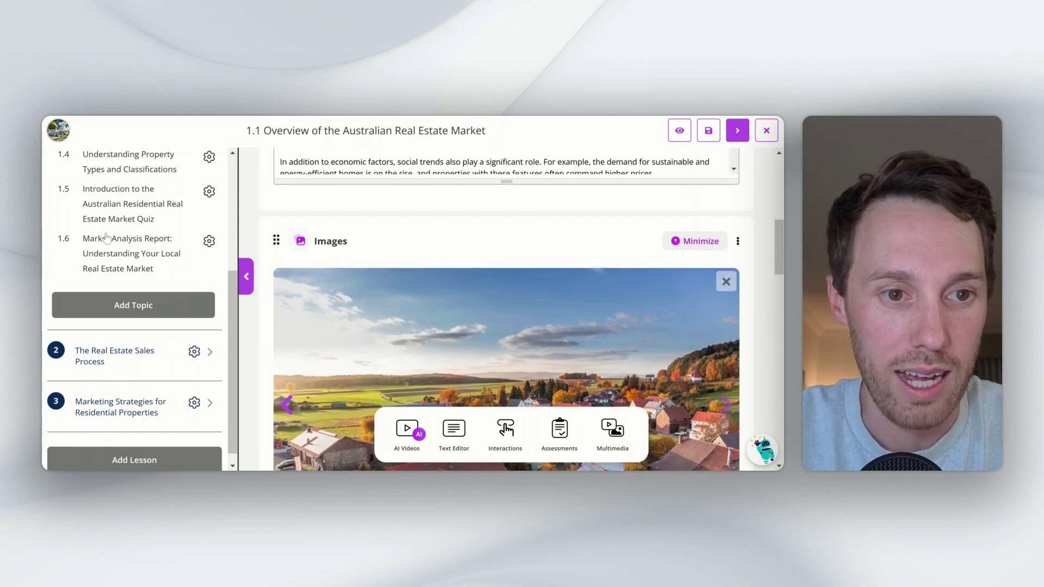
pyautogui.scroll(1, 137, 277)
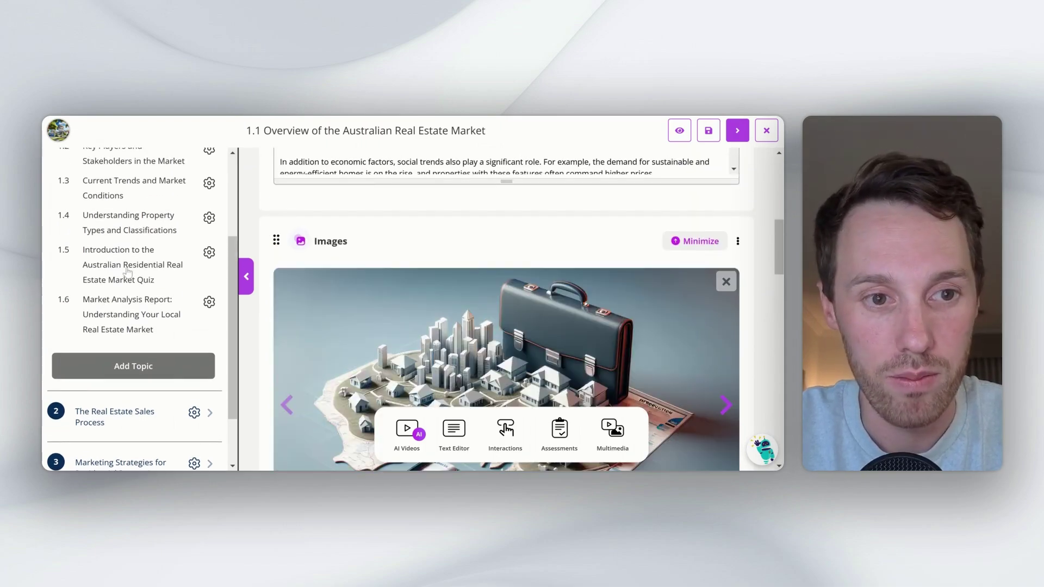
# Open the lesson 1.5 quiz and preview it as a learner.
pyautogui.click(128, 272)
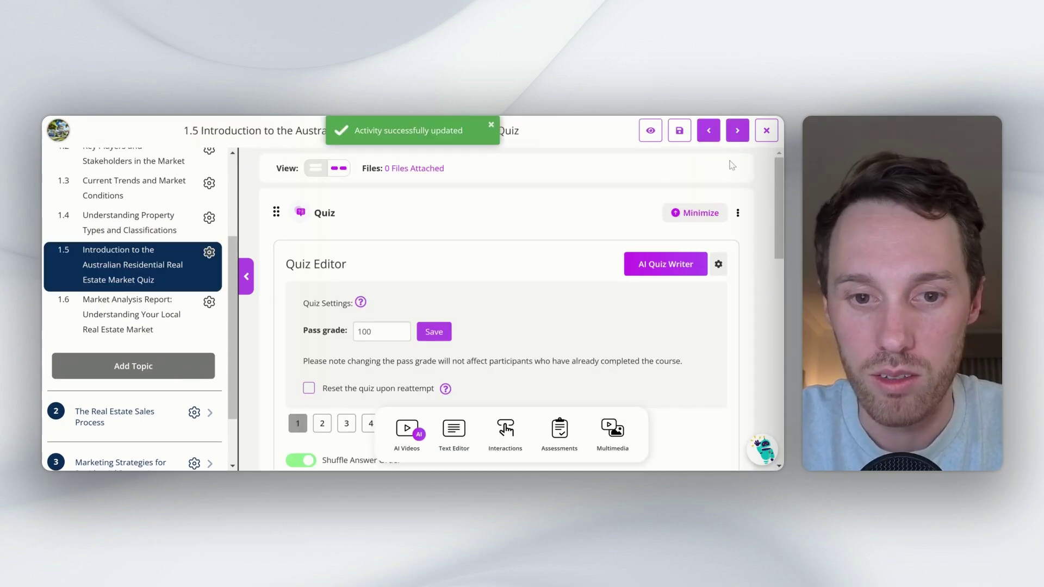
pyautogui.scroll(-4, 609, 223)
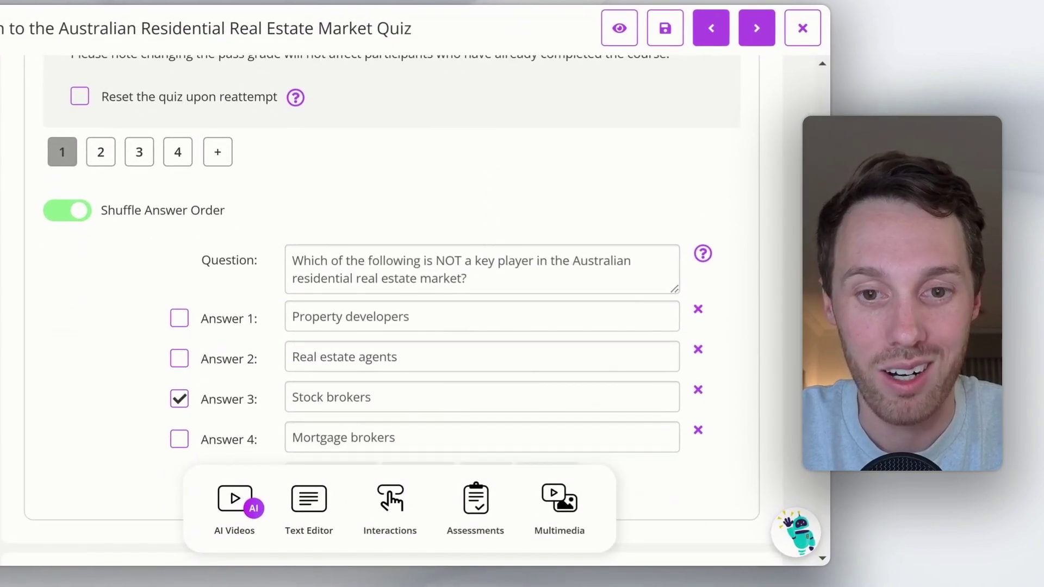
pyautogui.scroll(2, 386, 304)
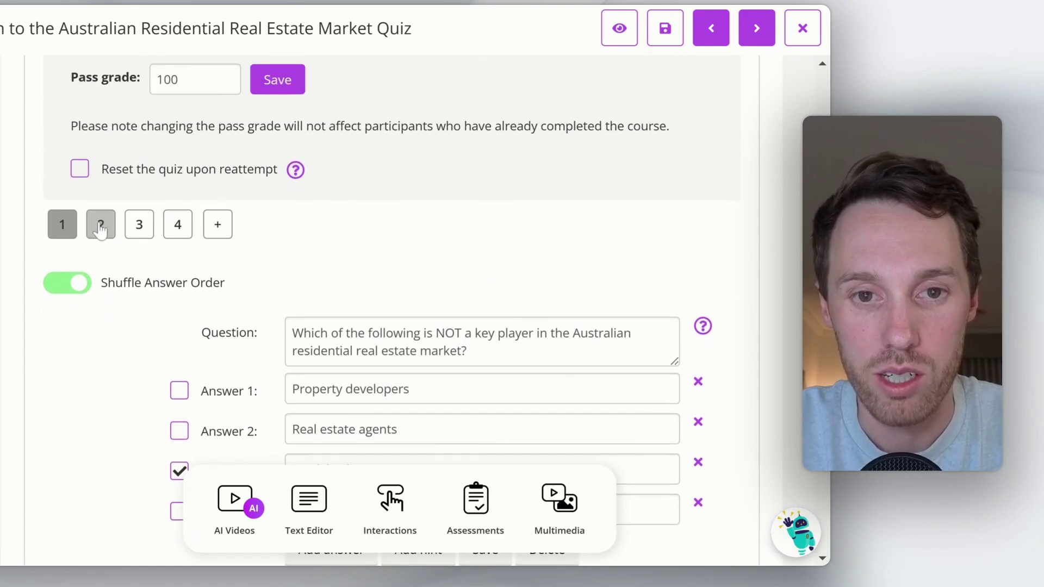
pyautogui.scroll(2, 539, 266)
pyautogui.scroll(2, 540, 266)
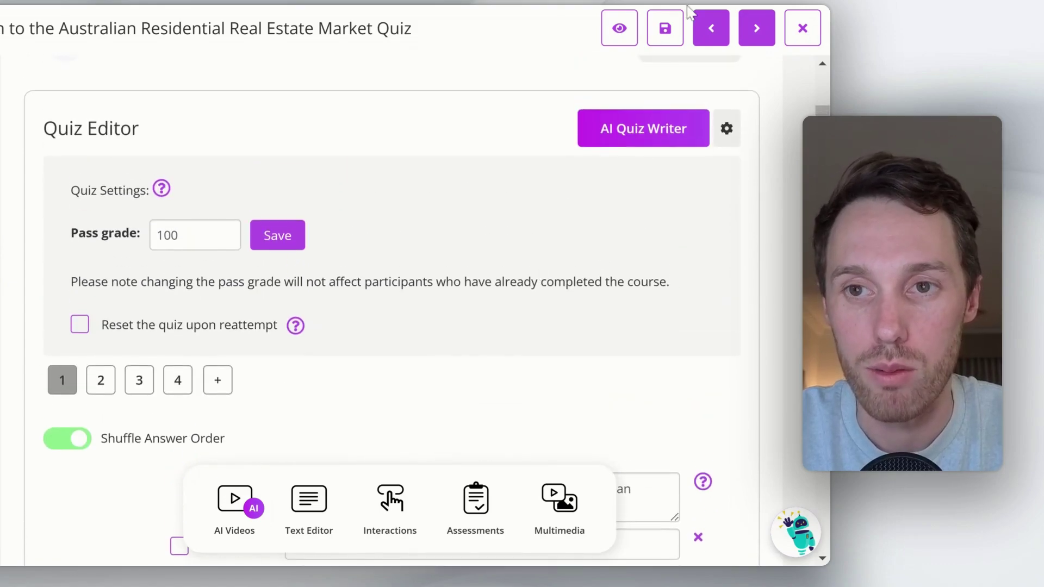
pyautogui.click(620, 28)
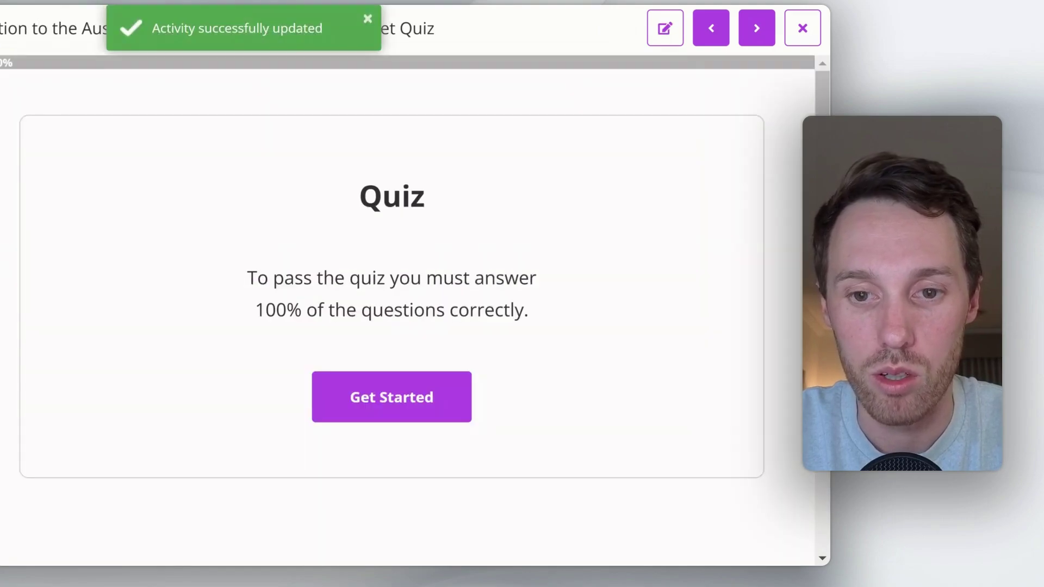
# Answer question 1 with Real estate agents and question 2 with REIA, submitting each.
pyautogui.click(401, 410)
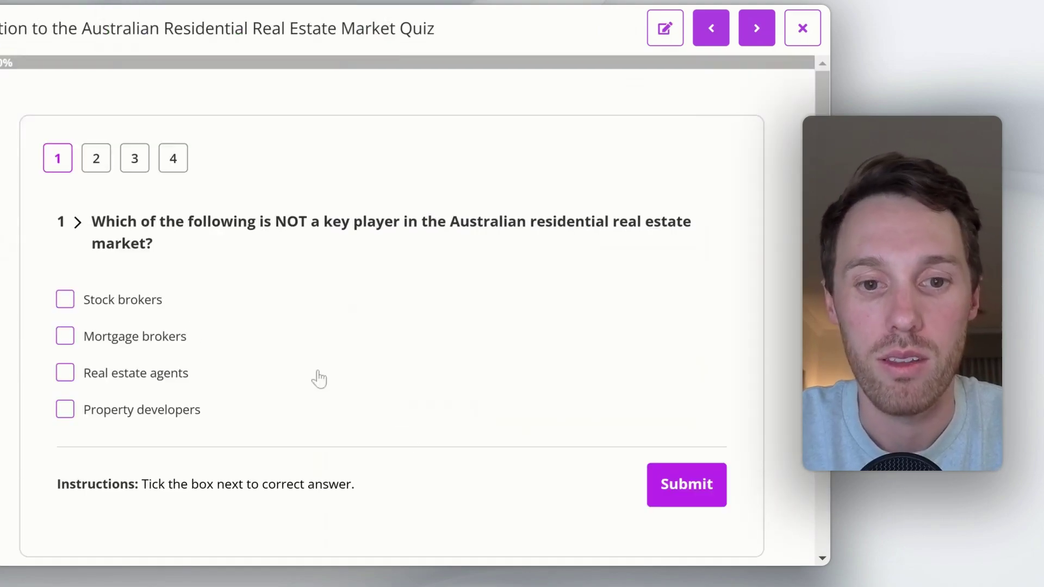
pyautogui.click(100, 376)
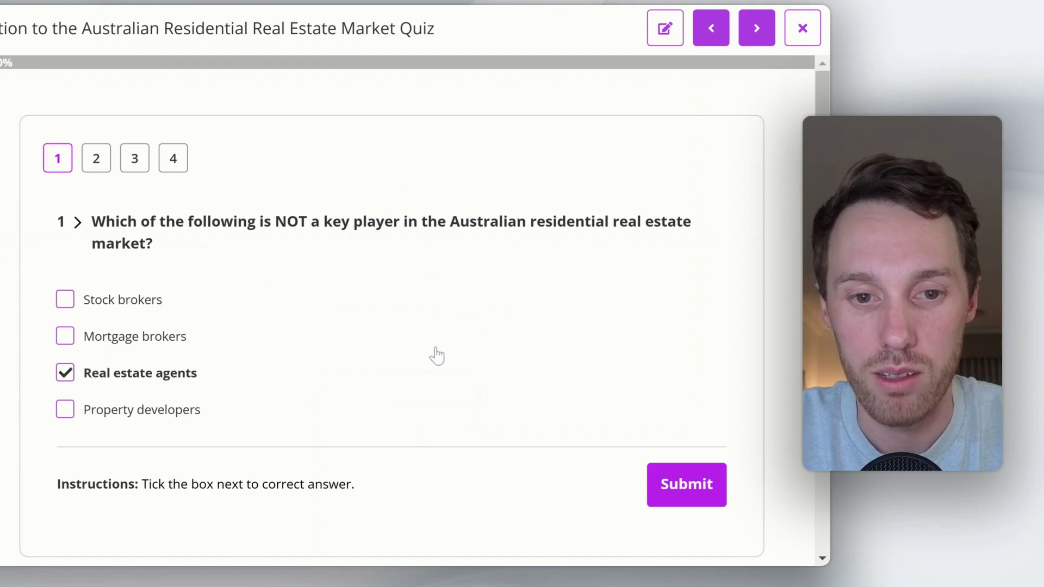
pyautogui.click(681, 488)
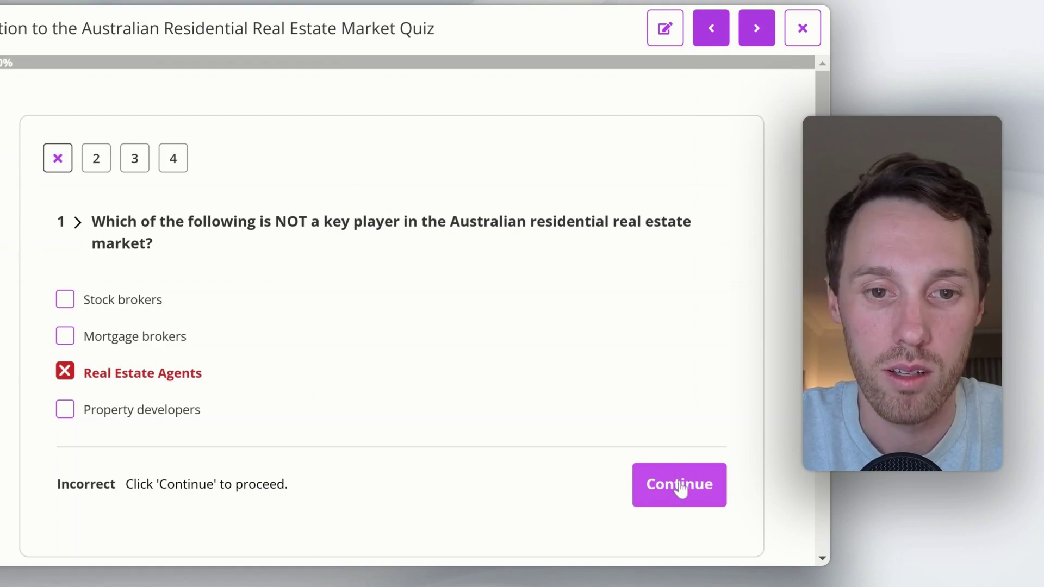
pyautogui.click(681, 489)
pyautogui.click(175, 326)
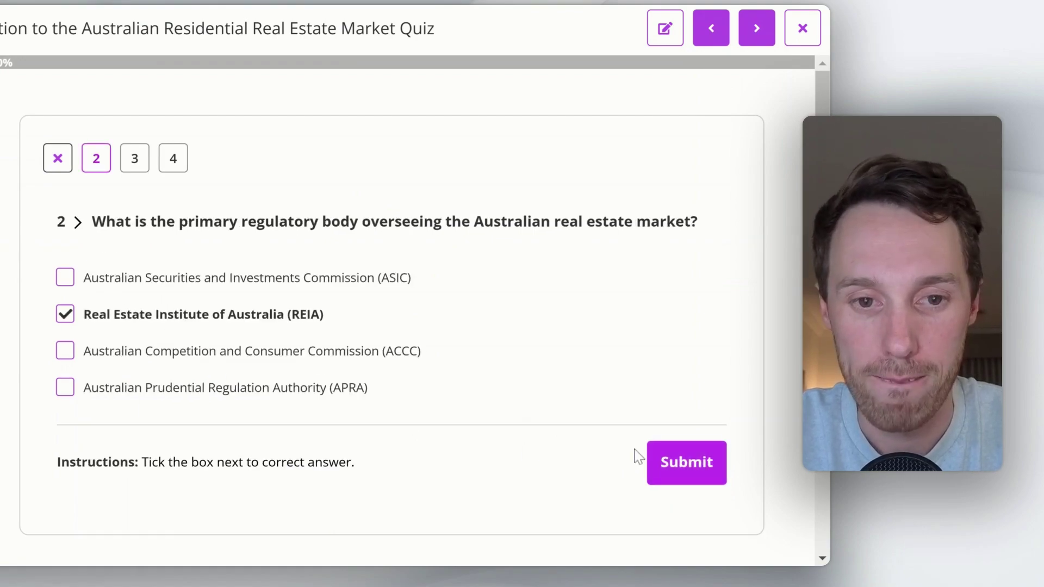
pyautogui.click(676, 467)
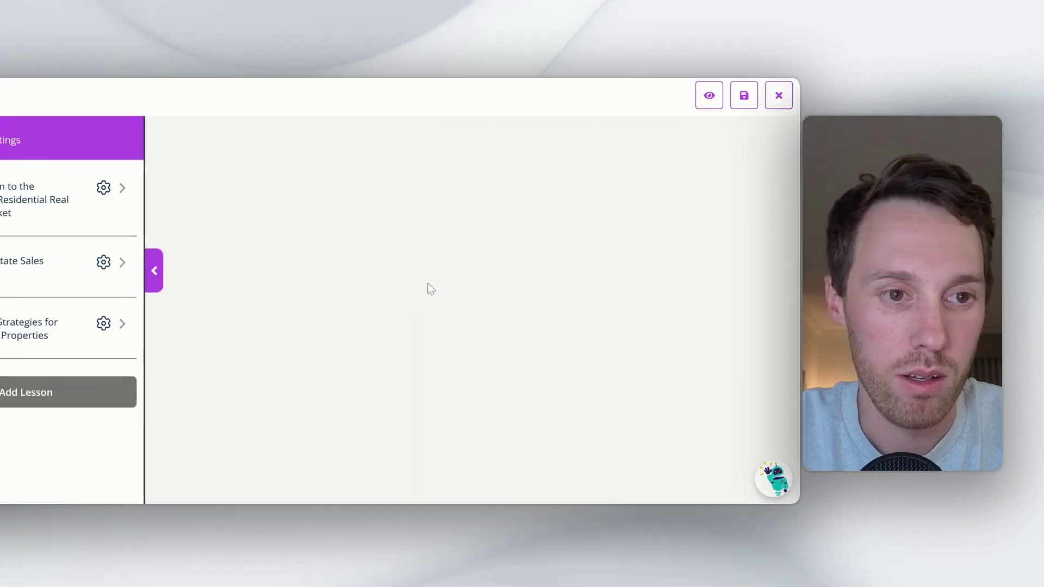
# Preview lesson 1.6's Market Analysis Report assignment with the course outline hidden, scrolling to the rubric.
pyautogui.scroll(-1, 115, 333)
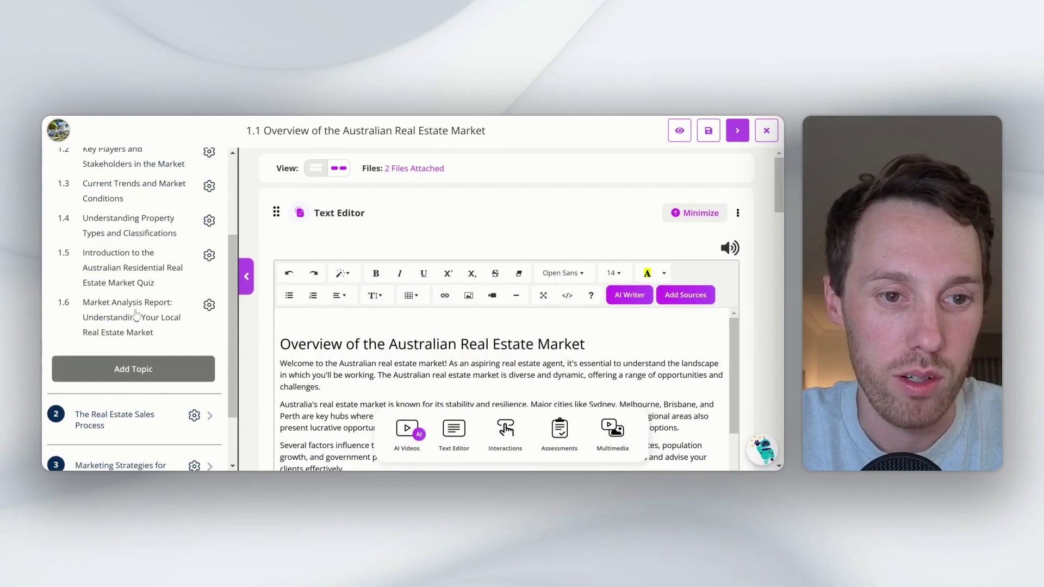
pyautogui.click(125, 323)
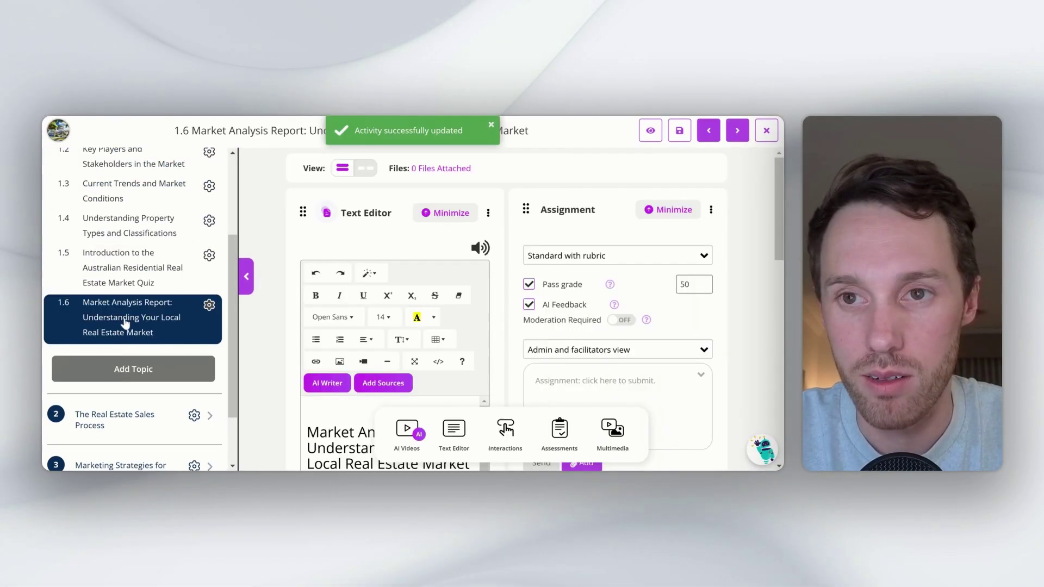
pyautogui.click(651, 131)
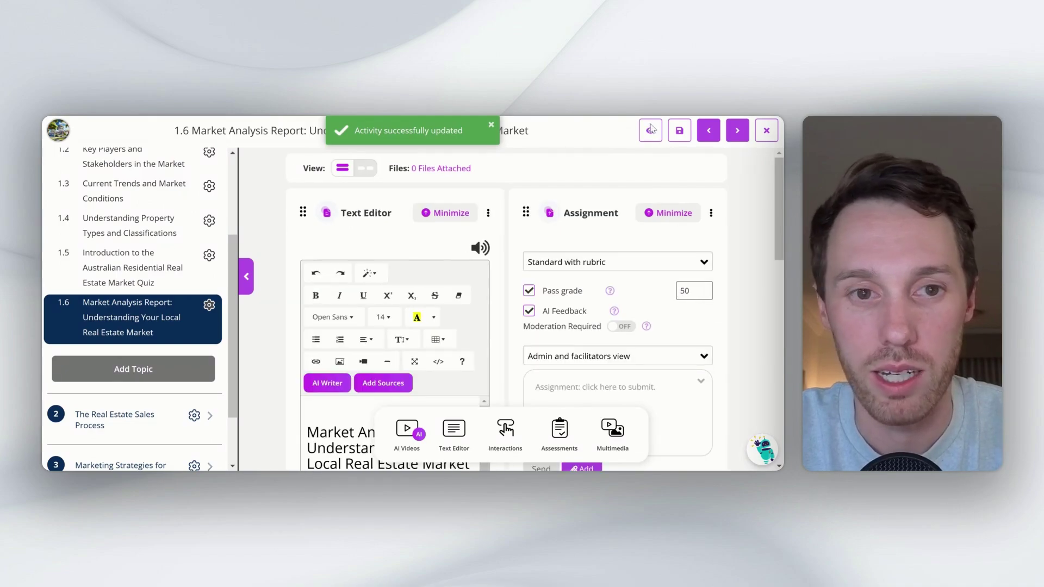
pyautogui.click(651, 130)
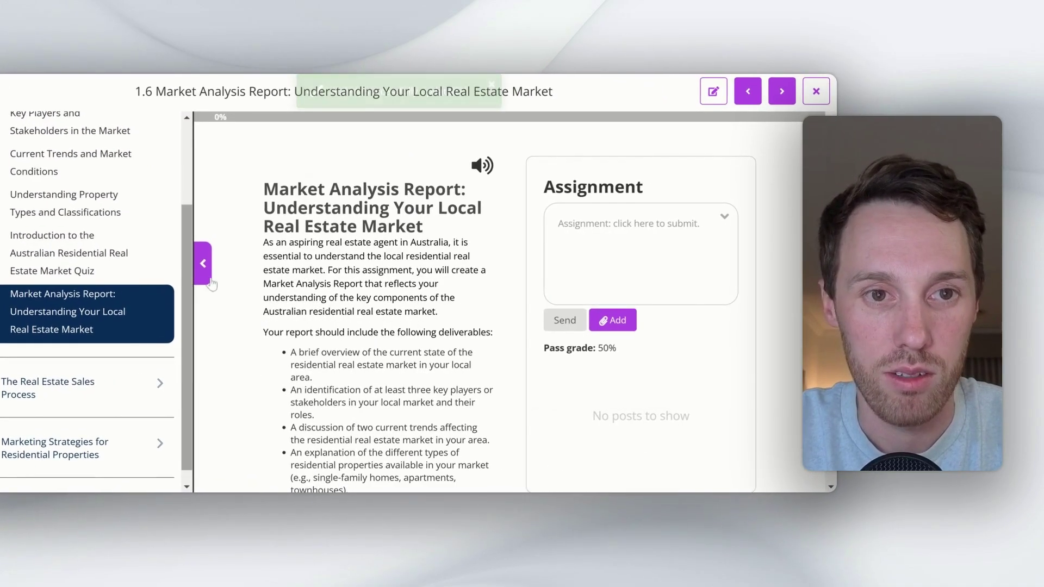
pyautogui.click(205, 268)
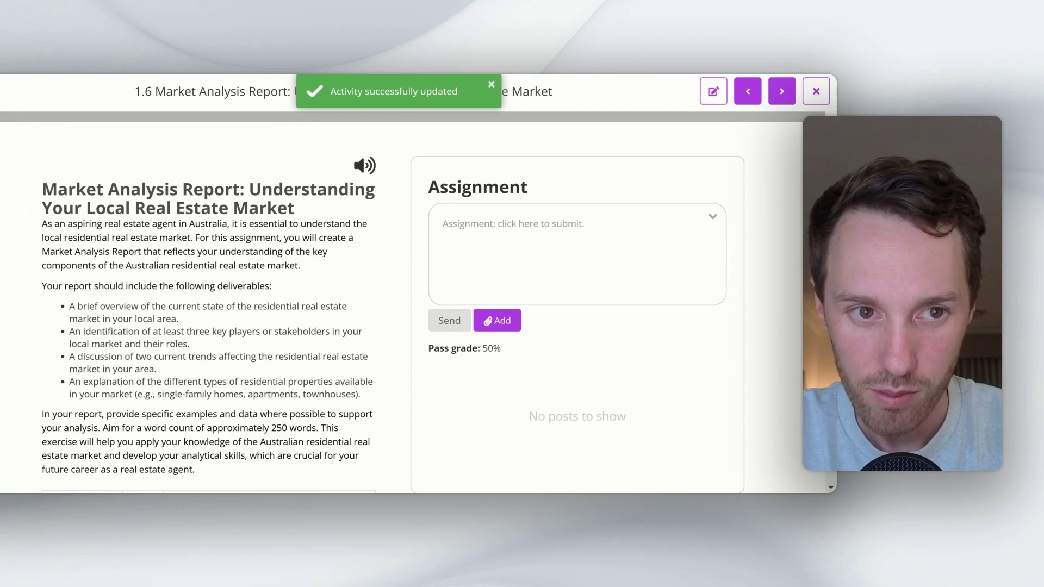
pyautogui.scroll(-3, 184, 176)
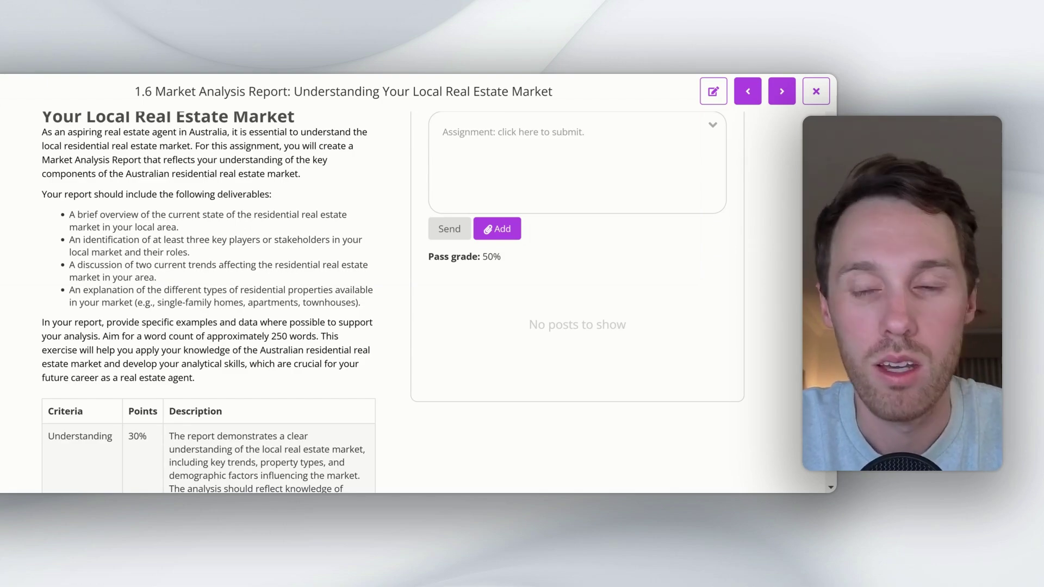
# Return lesson 1.6 to the editor and look over its rubric table and assignment settings.
pyautogui.click(714, 91)
pyautogui.scroll(-5, 381, 300)
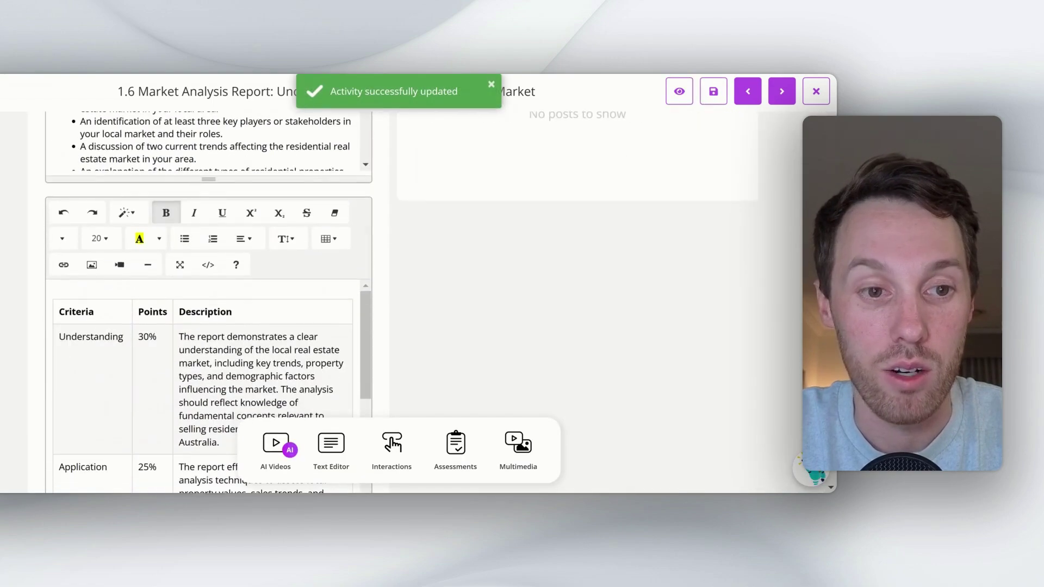
pyautogui.scroll(-2, 218, 300)
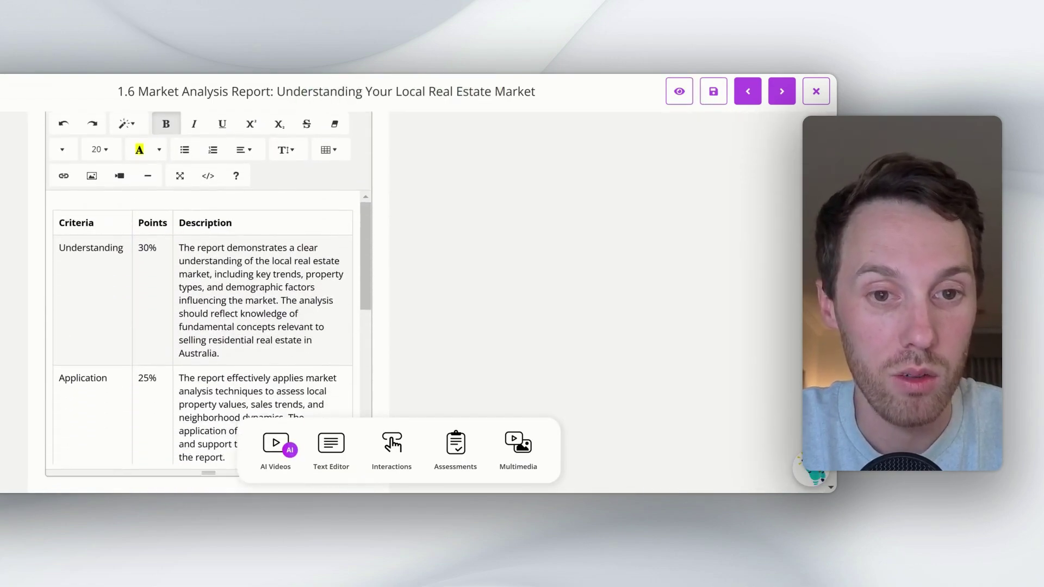
pyautogui.scroll(-2, 217, 300)
pyautogui.scroll(-3, 208, 239)
pyautogui.scroll(-2, 208, 239)
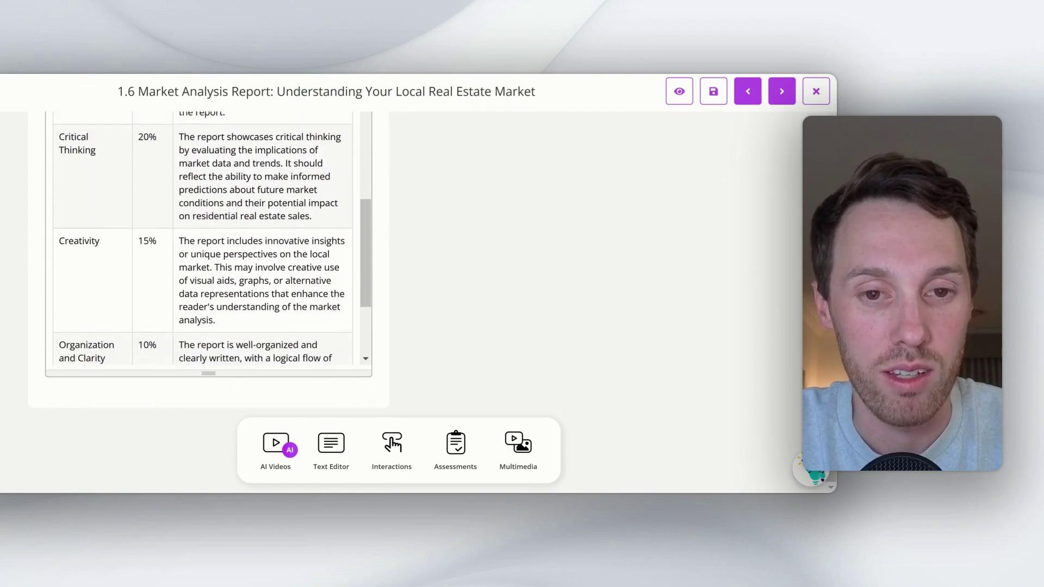
pyautogui.scroll(-2, 208, 240)
pyautogui.scroll(1, 385, 214)
pyautogui.scroll(2, 385, 214)
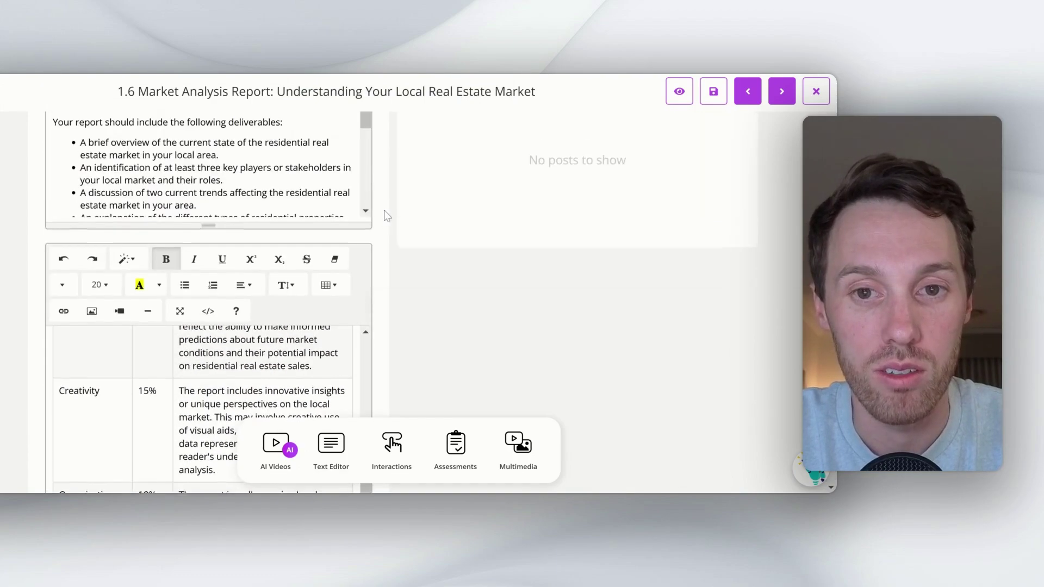
pyautogui.scroll(2, 384, 214)
pyautogui.scroll(2, 386, 216)
pyautogui.scroll(1, 386, 216)
pyautogui.scroll(1, 386, 216)
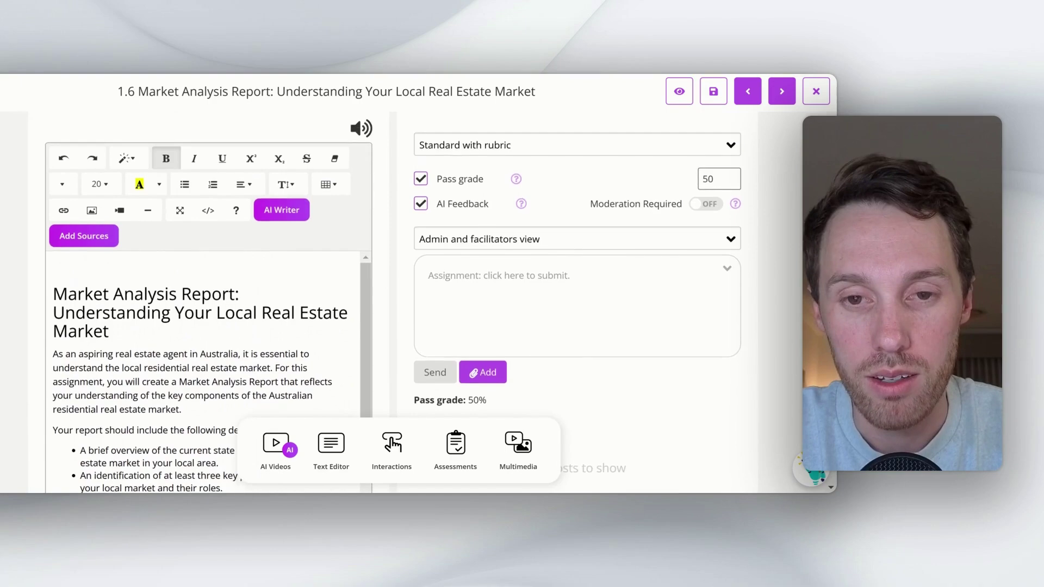
pyautogui.scroll(2, 386, 216)
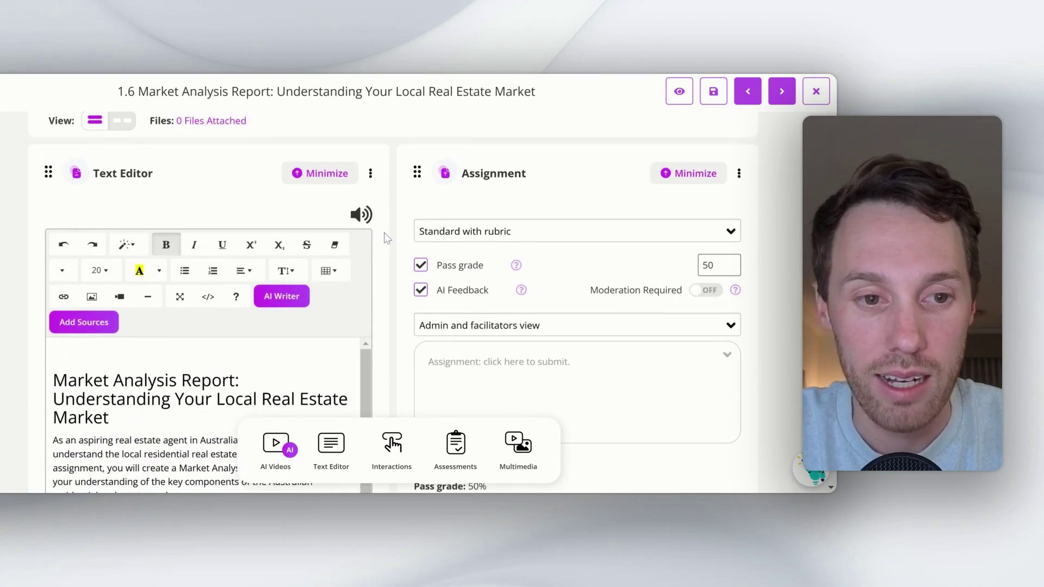
pyautogui.scroll(-5, 352, 233)
pyautogui.scroll(1, 209, 217)
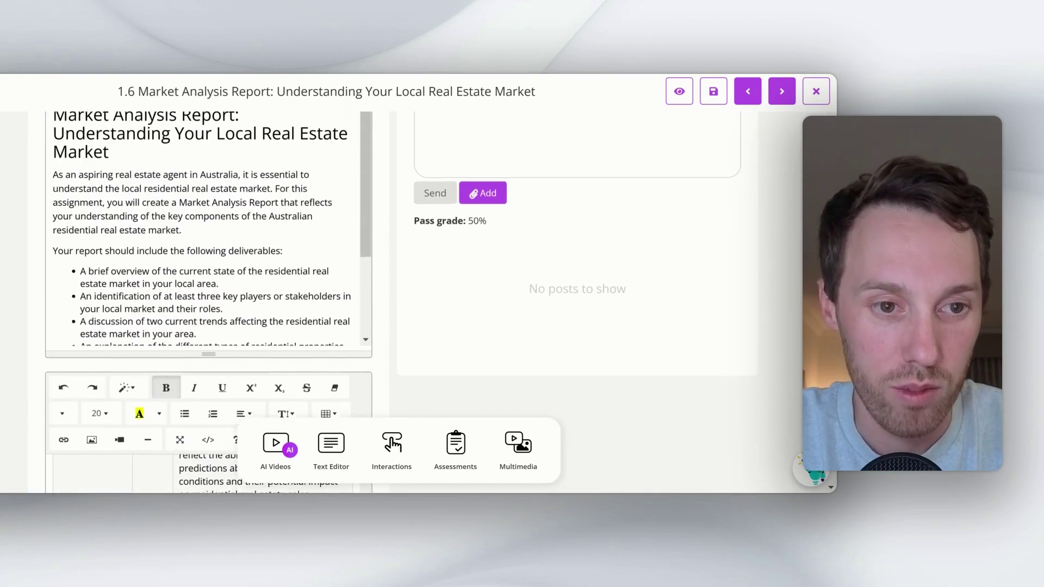
pyautogui.scroll(-2, 208, 245)
pyautogui.scroll(-2, 208, 244)
pyautogui.scroll(-3, 208, 245)
pyautogui.scroll(-3, 208, 299)
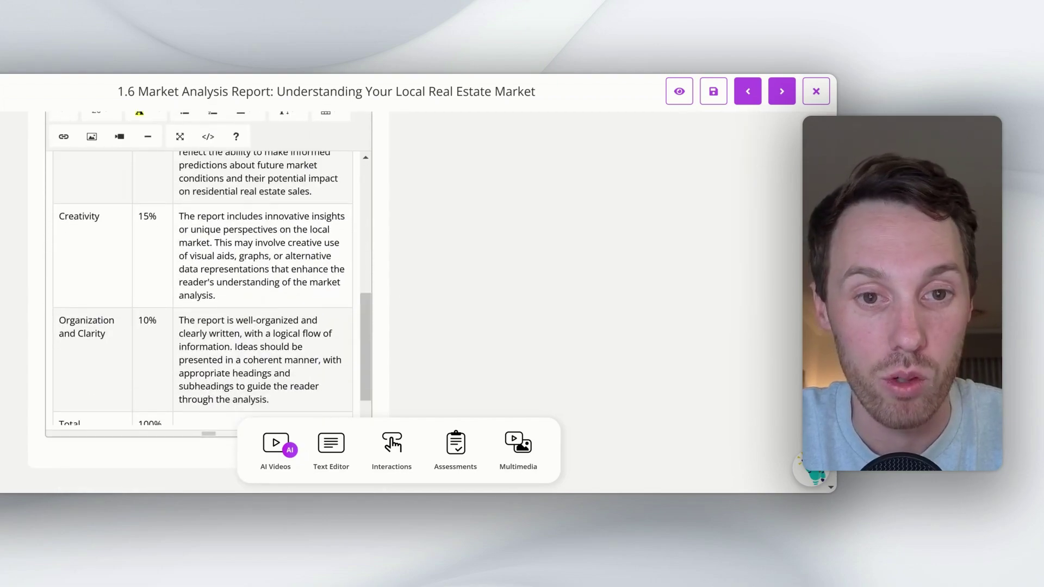
pyautogui.scroll(5, 393, 274)
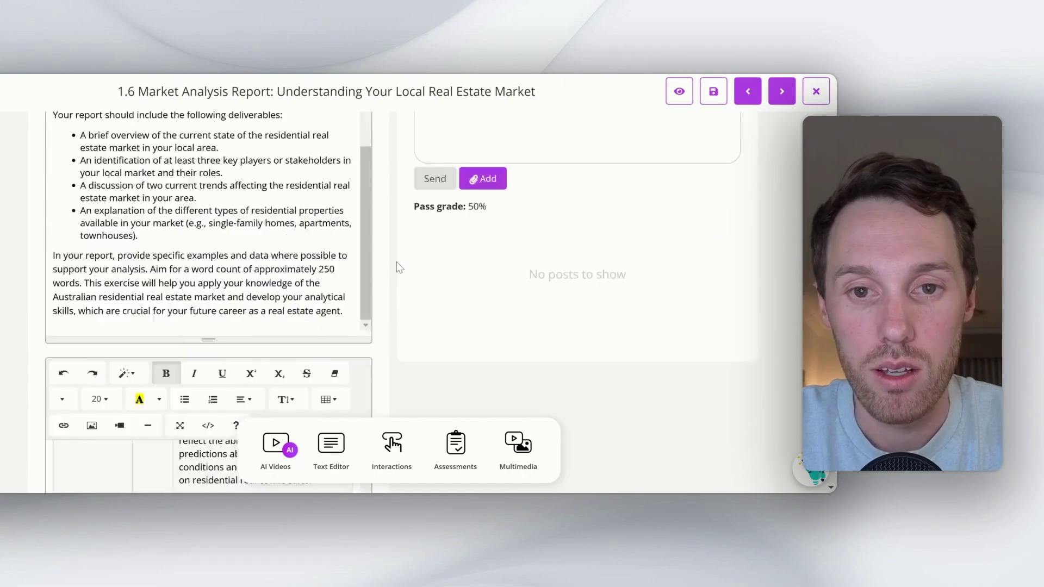
pyautogui.scroll(3, 396, 271)
pyautogui.scroll(1, 399, 268)
# Make lesson 1.6's assignment a Simplified open answer that requires moderation.
pyautogui.click(456, 234)
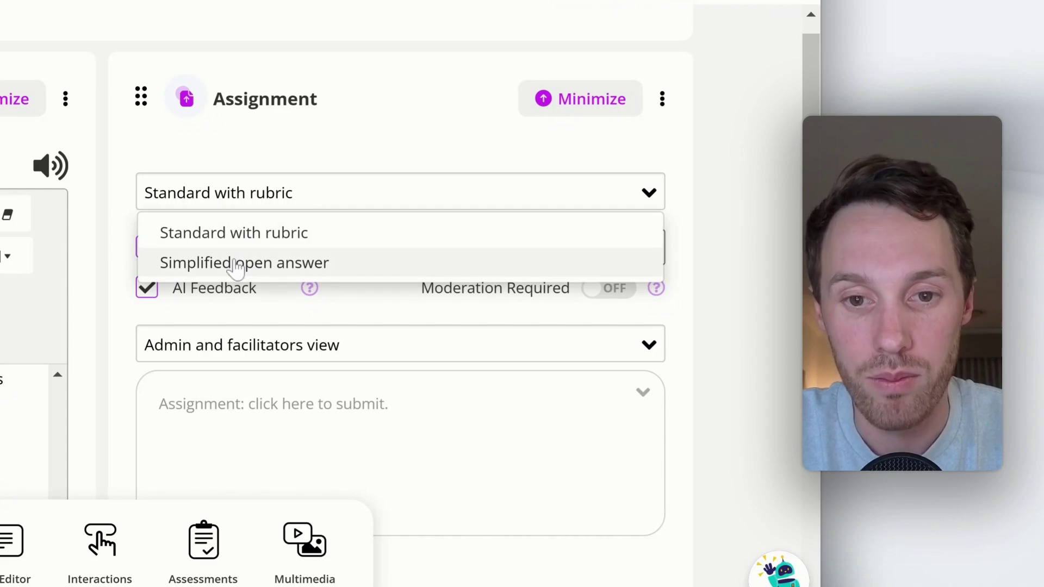
pyautogui.click(235, 266)
pyautogui.scroll(-6, 239, 282)
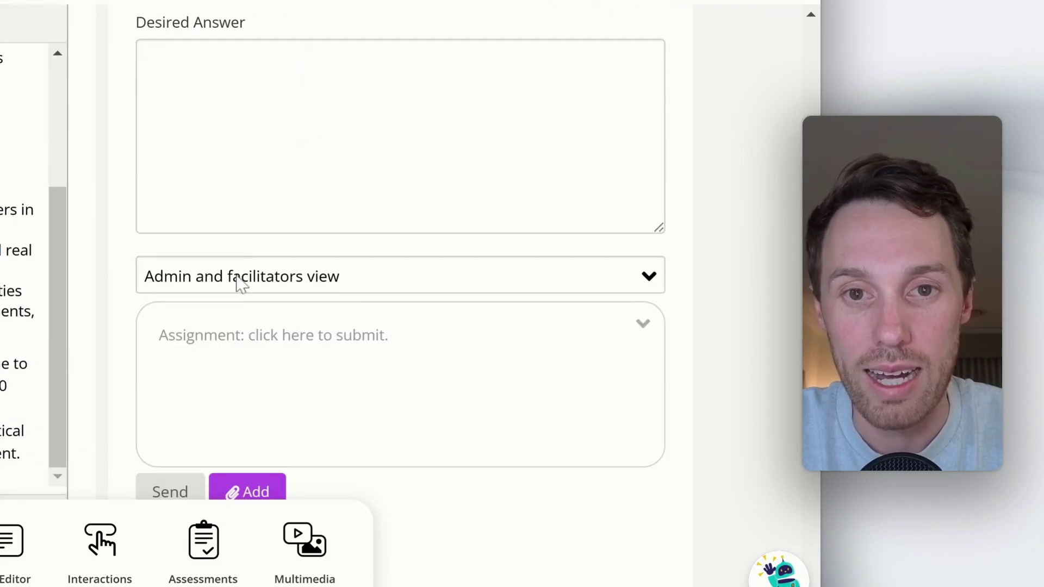
pyautogui.scroll(3, 403, 272)
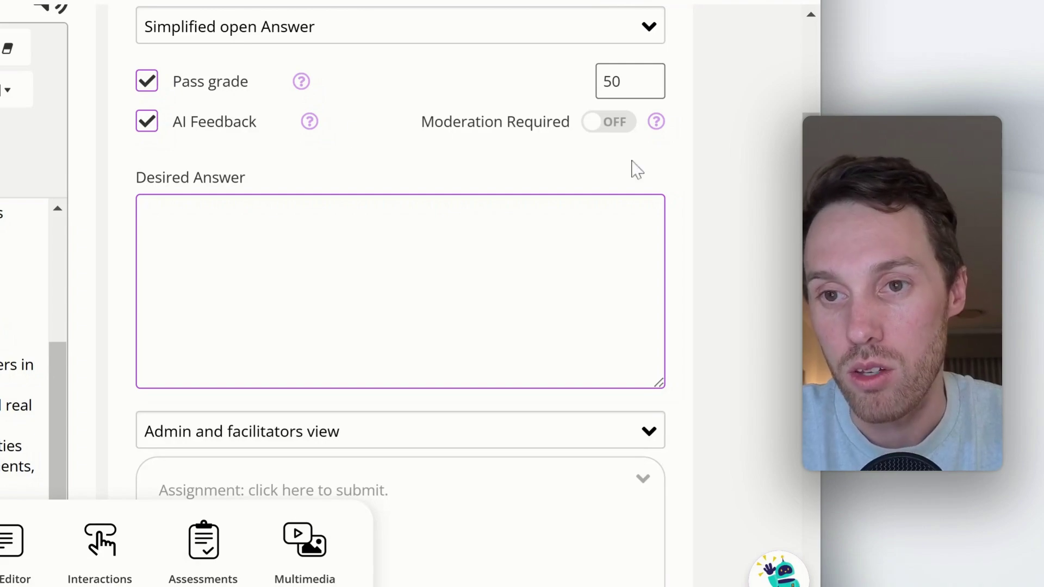
pyautogui.click(608, 130)
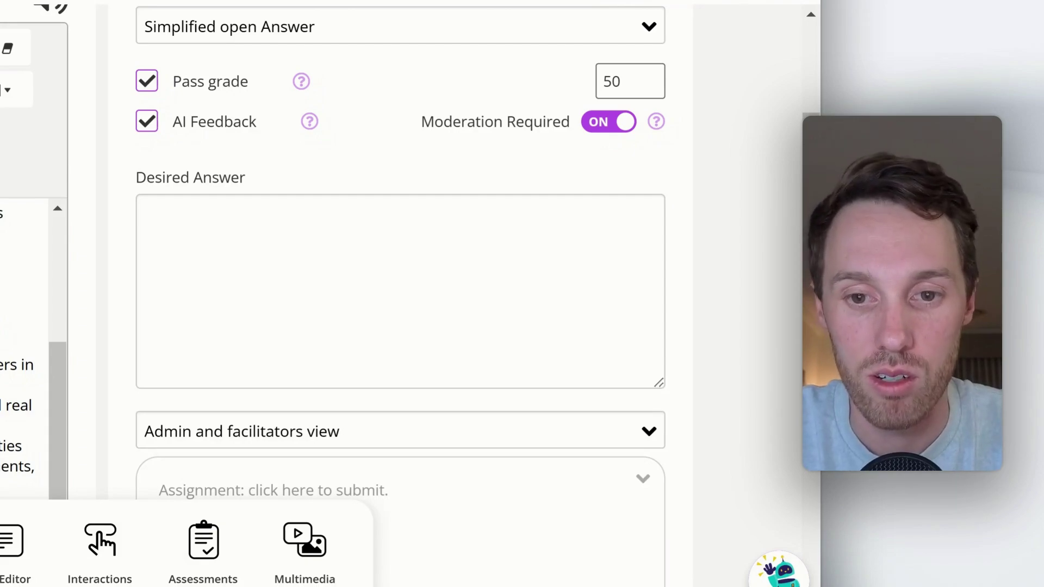
pyautogui.scroll(-5, 401, 294)
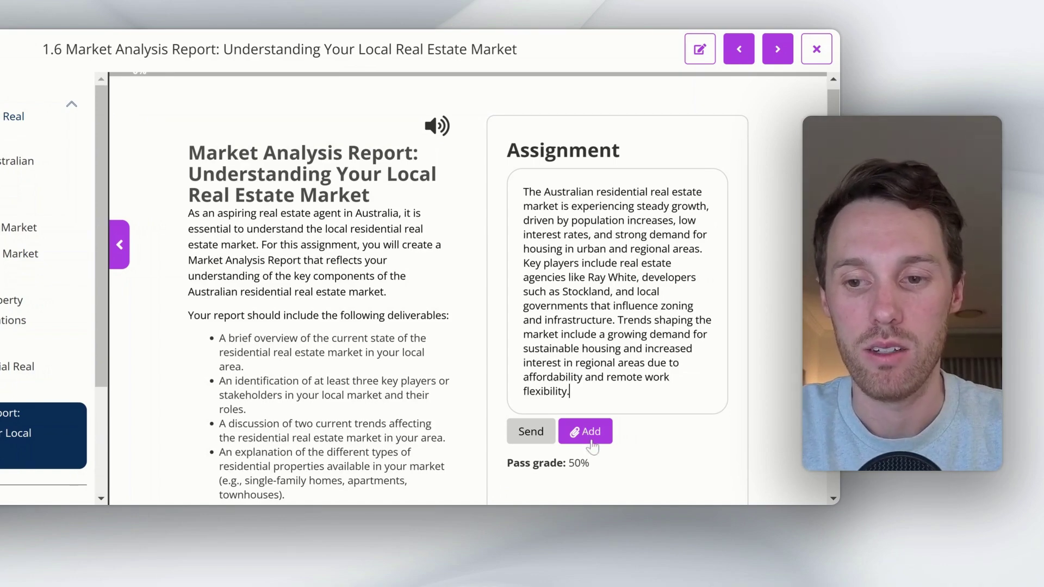
# Submit the sample market analysis answer and read the AI assessor's Incorrect grade and feedback.
pyautogui.click(538, 438)
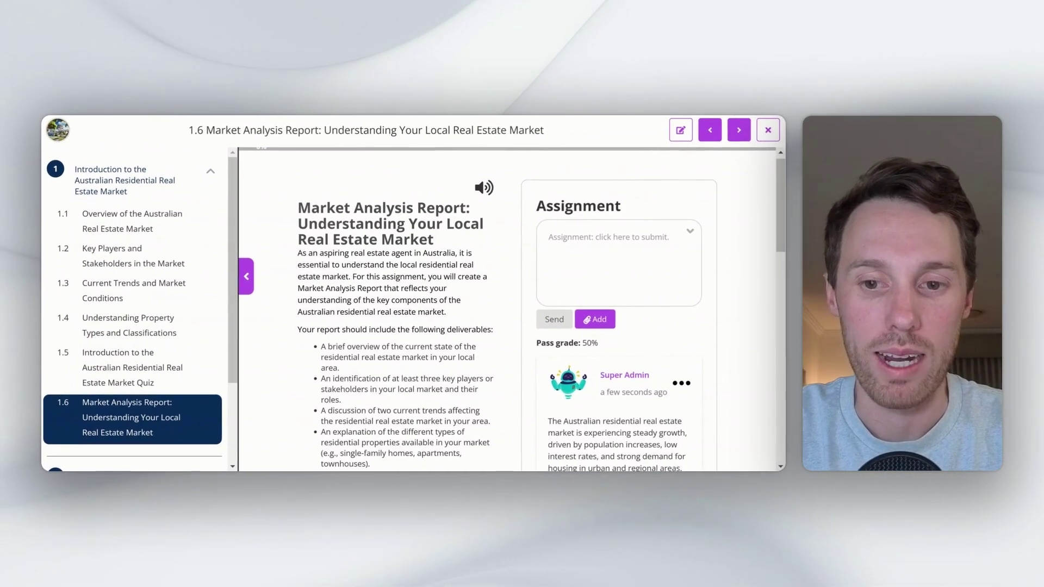
pyautogui.scroll(-5, 512, 309)
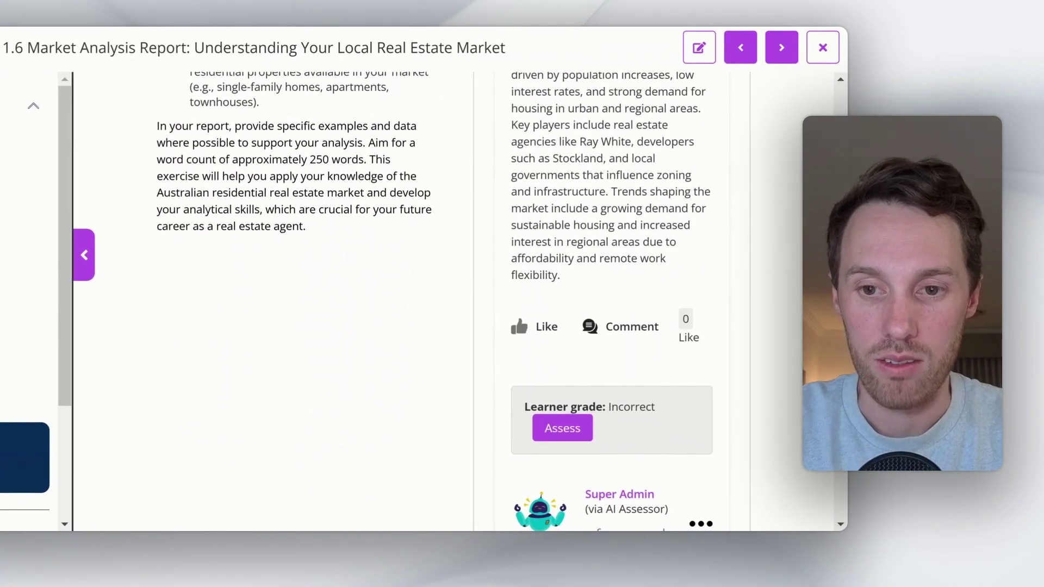
pyautogui.scroll(-1, 435, 302)
pyautogui.scroll(-2, 435, 302)
pyautogui.scroll(-2, 612, 302)
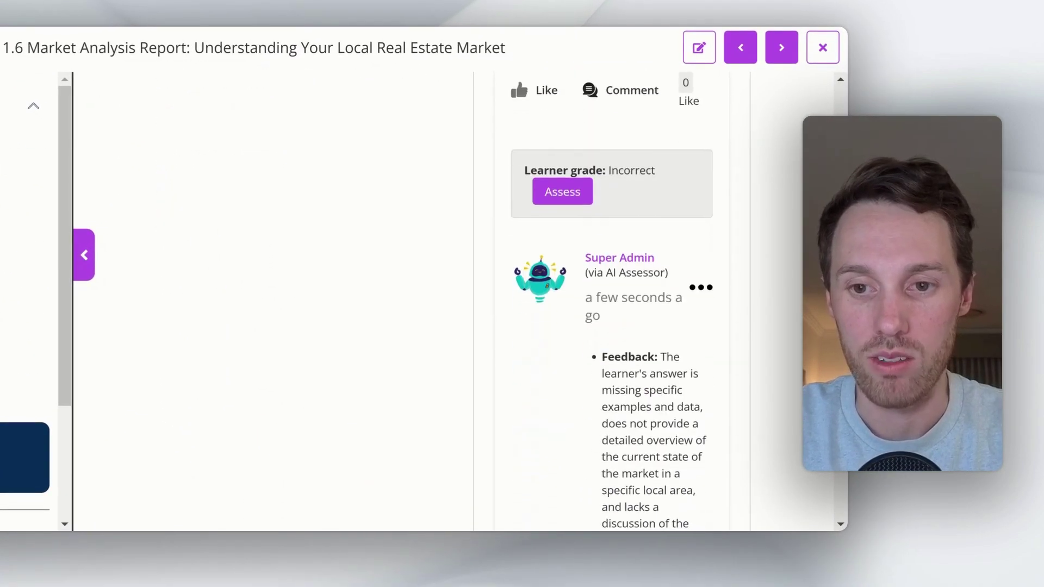
pyautogui.scroll(-4, 612, 302)
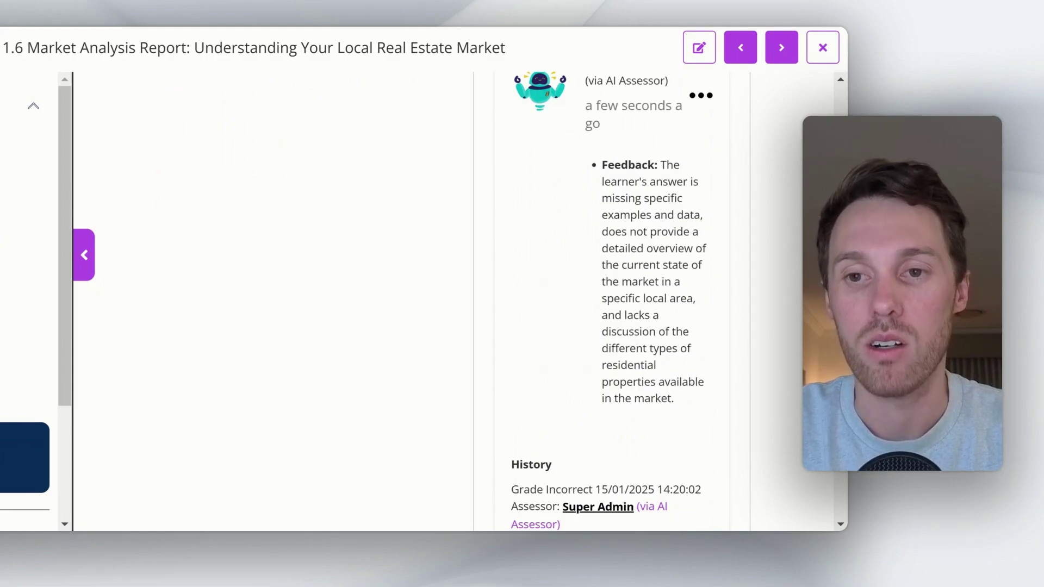
pyautogui.scroll(1, 631, 233)
pyautogui.scroll(1, 631, 234)
pyautogui.scroll(2, 631, 234)
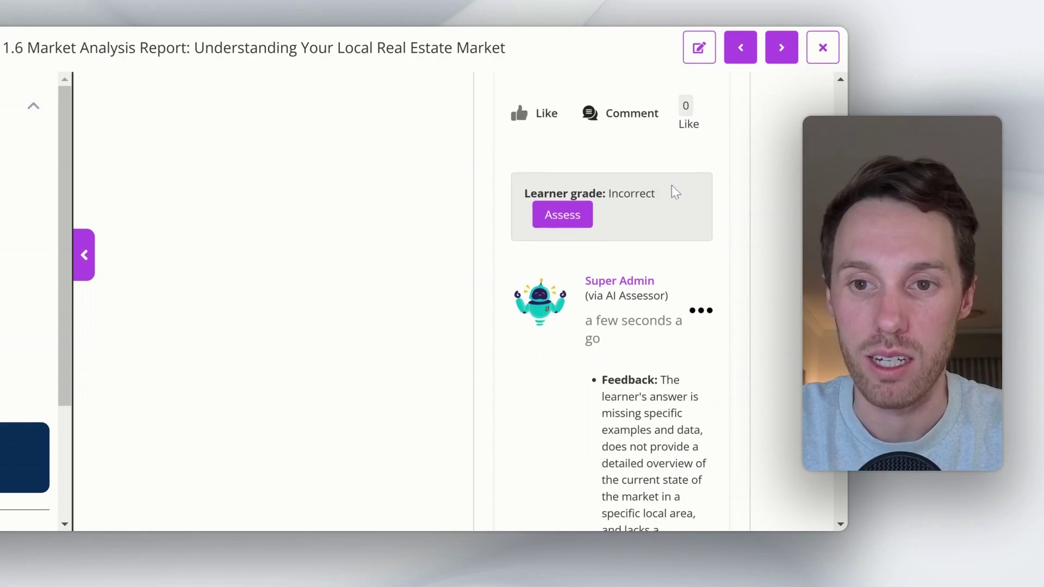
pyautogui.scroll(-3, 671, 191)
pyautogui.scroll(-2, 600, 260)
pyautogui.scroll(1, 601, 260)
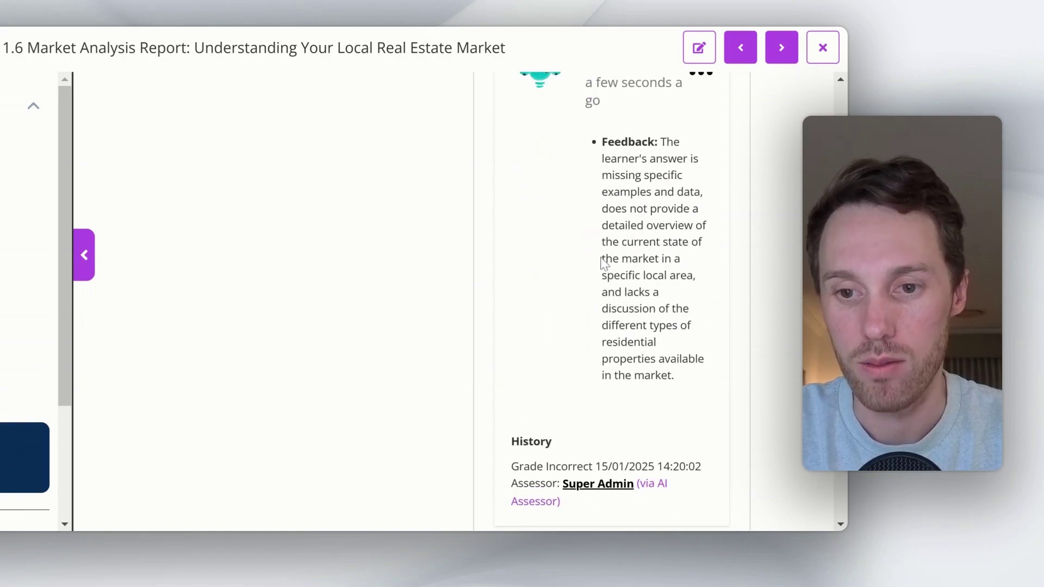
pyautogui.scroll(1, 600, 260)
pyautogui.scroll(1, 601, 260)
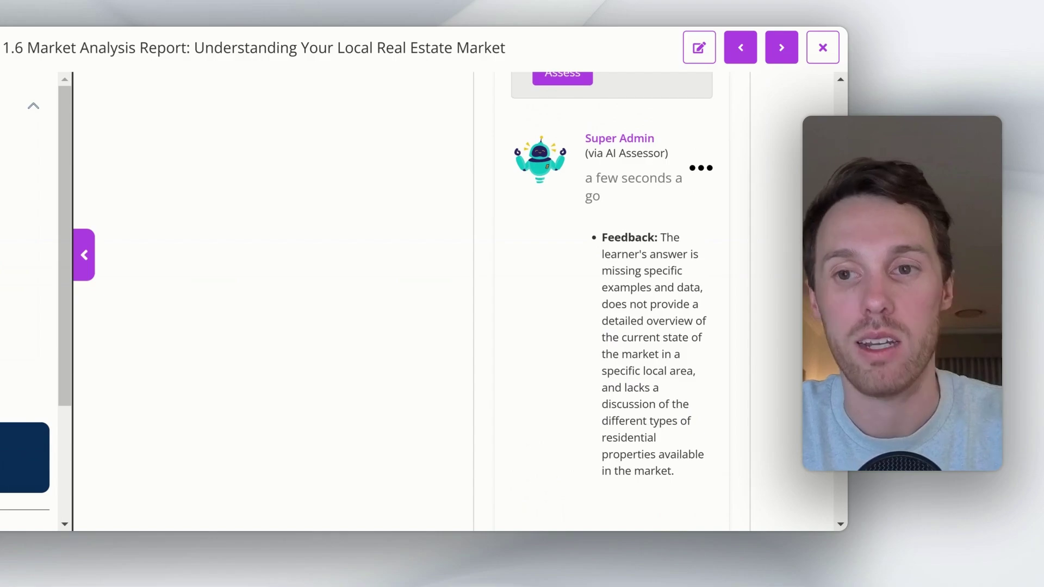
pyautogui.scroll(-5, 612, 299)
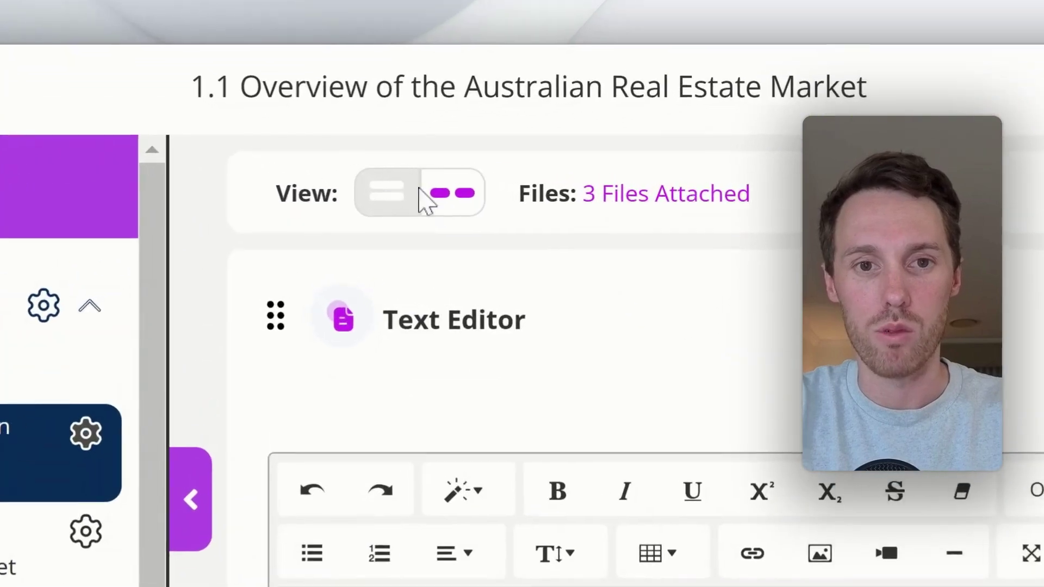
# Try a two-column layout with the Text Editor on the right, then revert to one column.
pyautogui.click(316, 168)
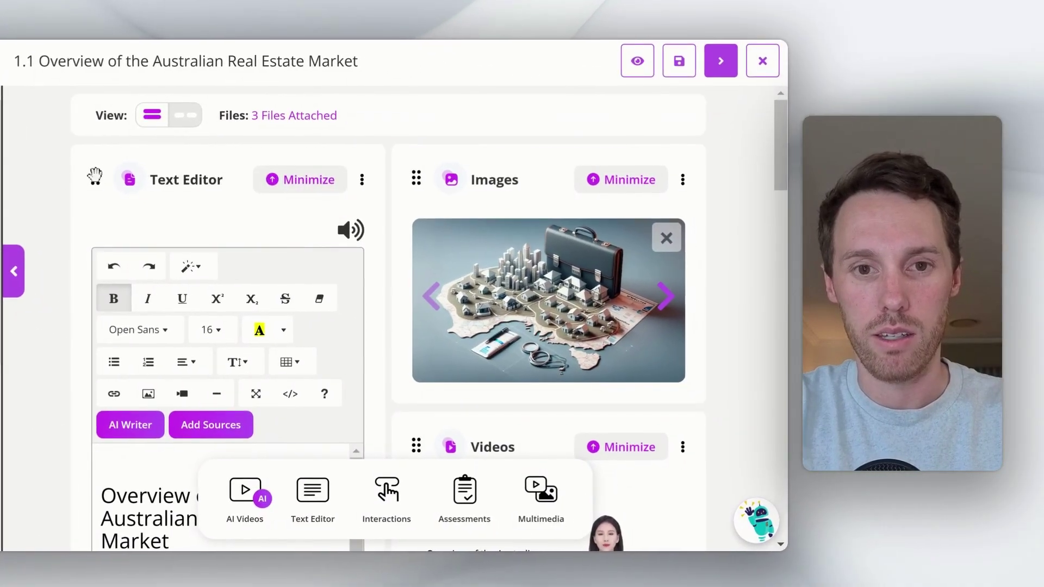
pyautogui.moveTo(94, 176)
pyautogui.mouseDown()
pyautogui.moveTo(467, 173)
pyautogui.moveTo(152, 129)
pyautogui.mouseUp()
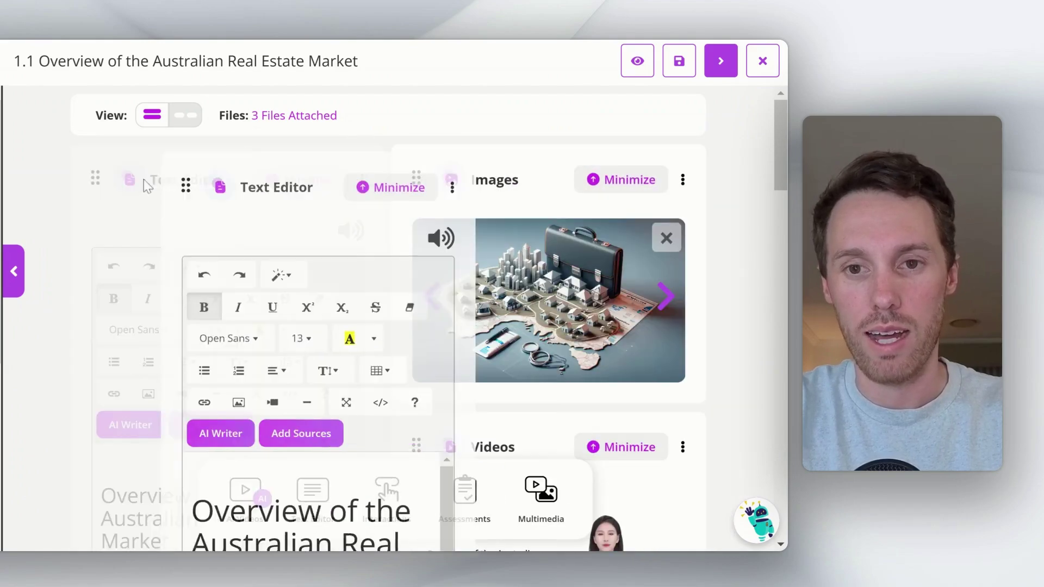
pyautogui.click(159, 116)
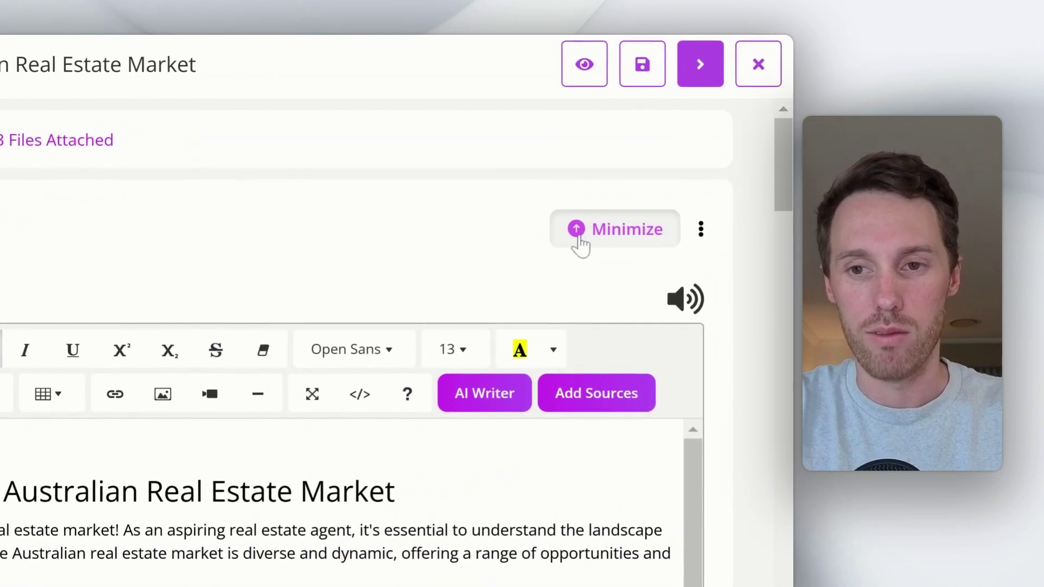
# Collapse the Text Editor and Images blocks and move the Text Editor below Images.
pyautogui.click(579, 239)
pyautogui.click(590, 343)
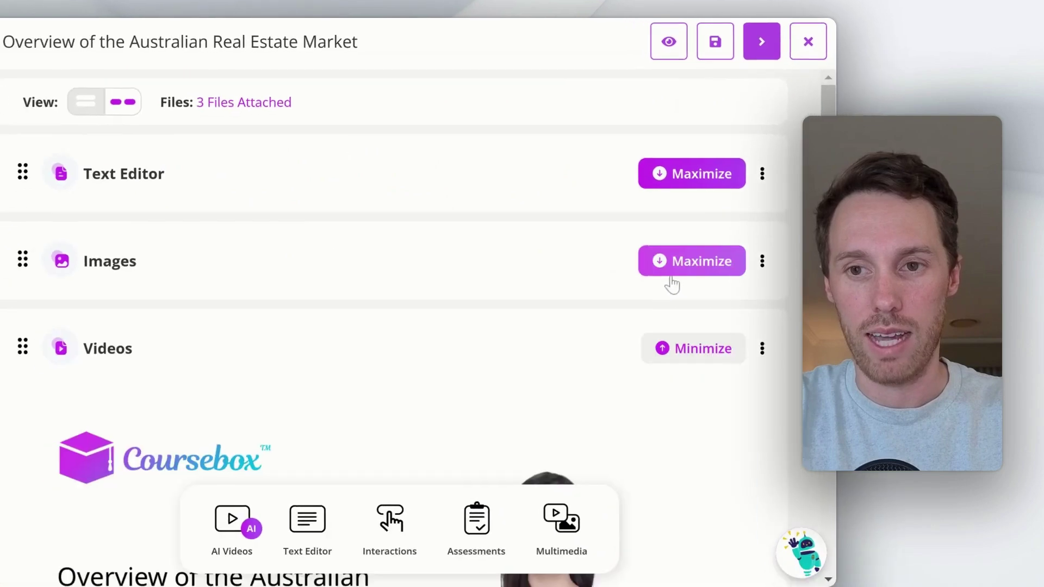
pyautogui.moveTo(96, 158); pyautogui.dragTo(96, 228)
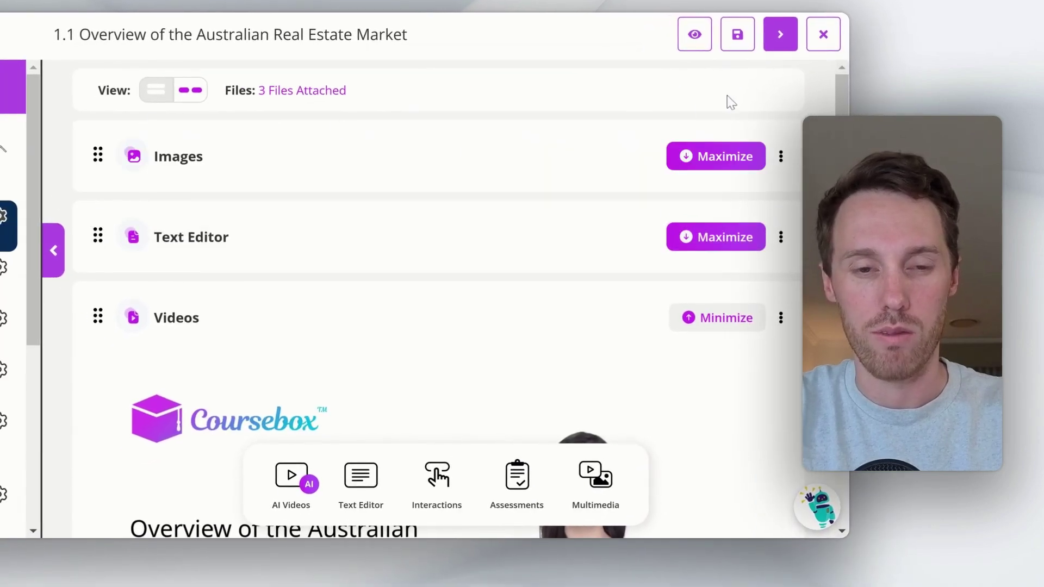
# Save lesson 1.1, confirm in preview that the image carousel sits above the overview, then resume editing.
pyautogui.click(699, 37)
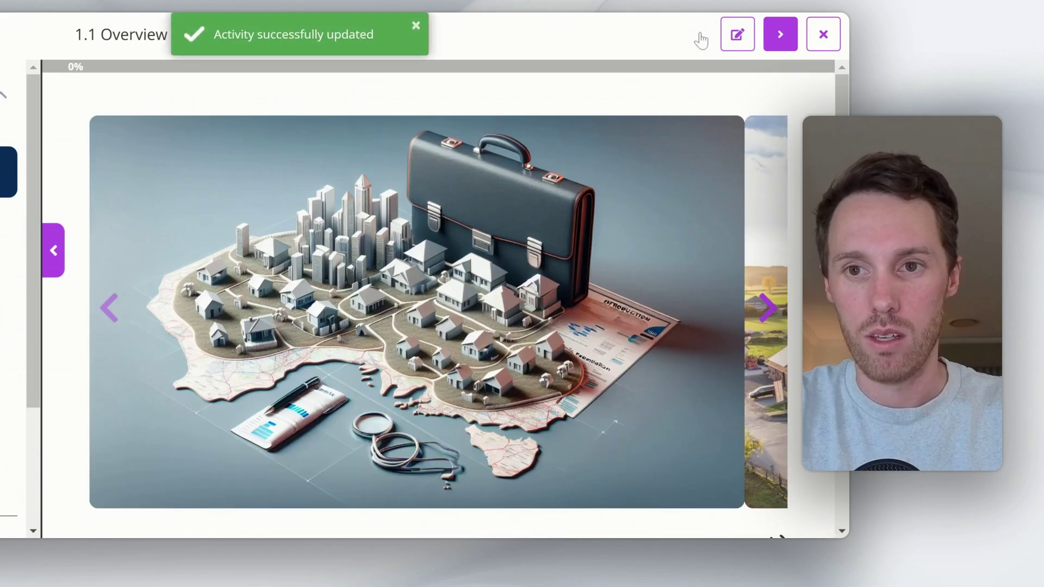
pyautogui.scroll(-2, 584, 223)
pyautogui.scroll(-2, 583, 223)
pyautogui.scroll(-3, 583, 223)
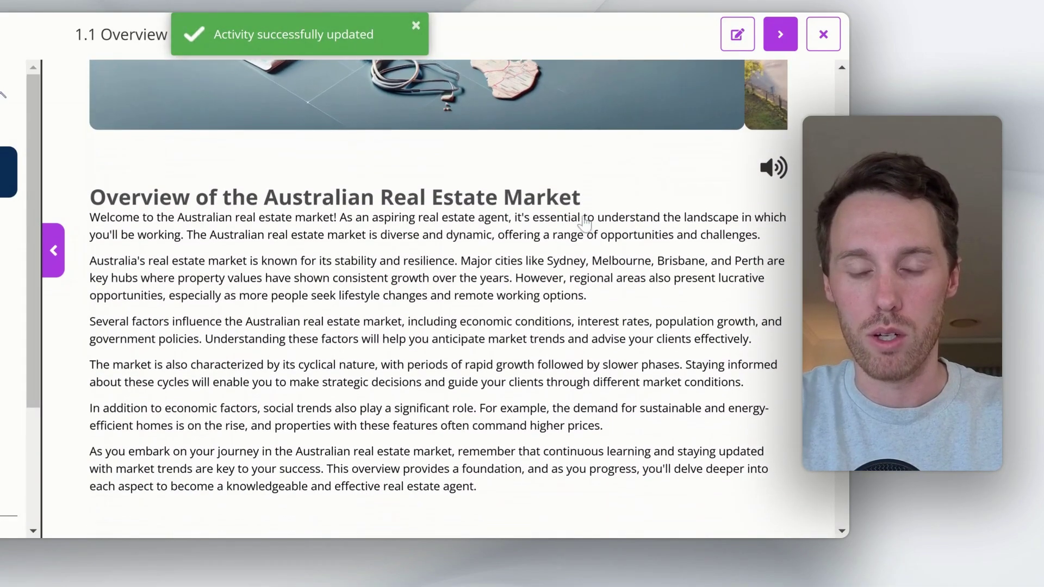
pyautogui.scroll(-2, 437, 299)
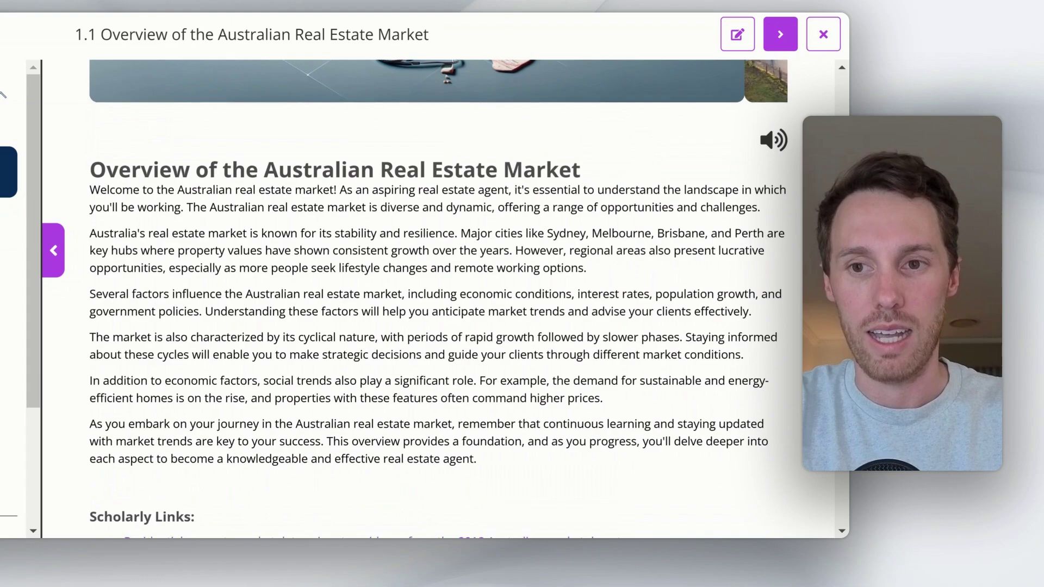
pyautogui.scroll(-3, 438, 299)
pyautogui.scroll(5, 793, 100)
pyautogui.scroll(6, 792, 99)
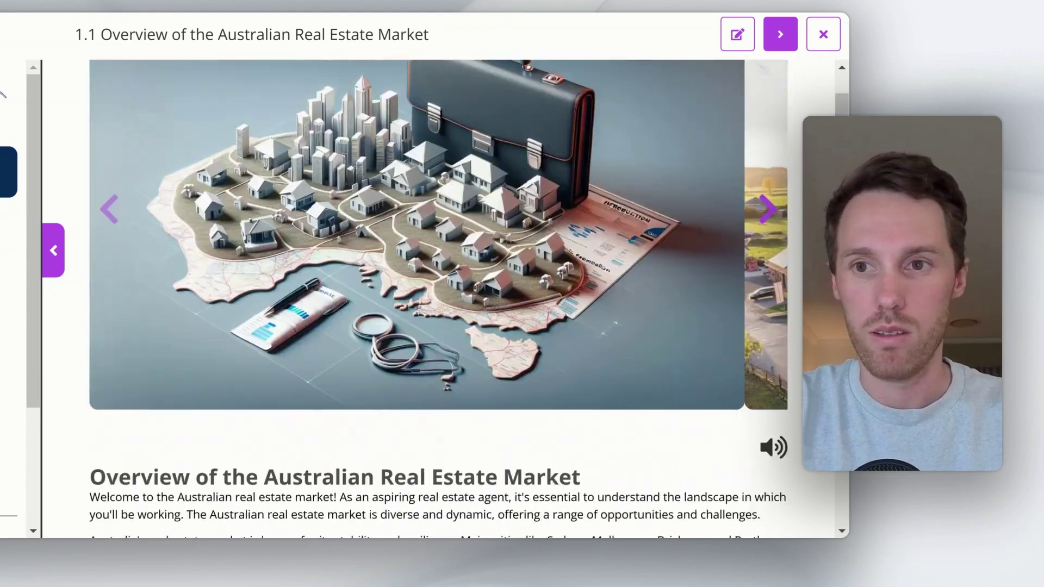
pyautogui.scroll(2, 793, 99)
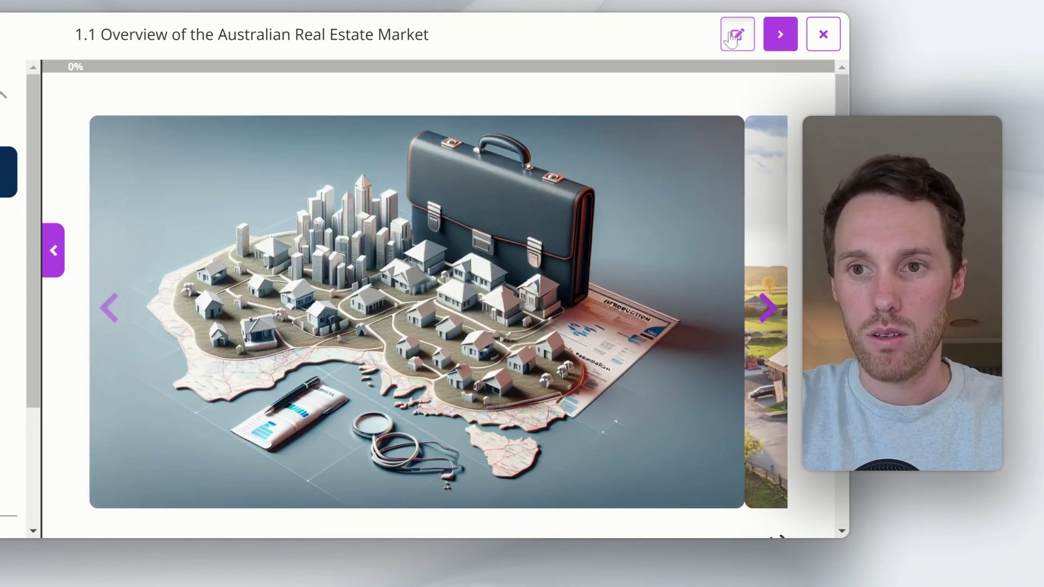
pyautogui.click(738, 34)
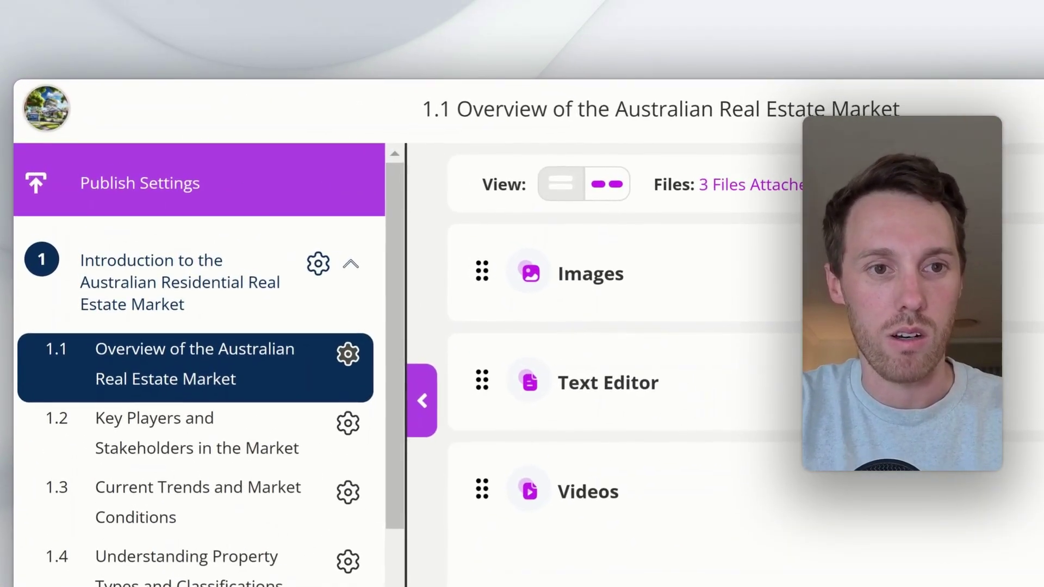
# Unpublish the course from its publish settings.
pyautogui.click(196, 190)
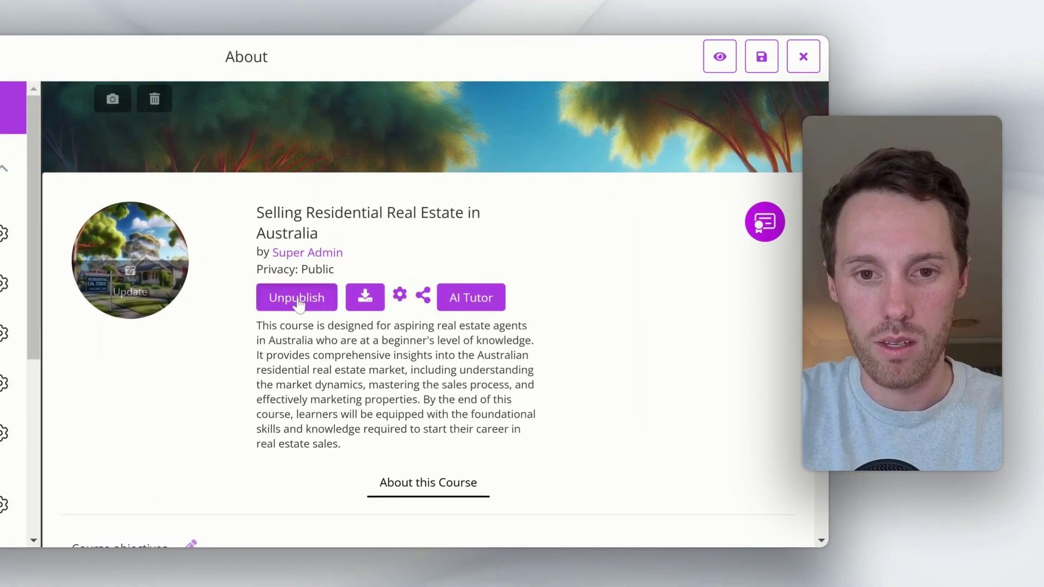
pyautogui.click(415, 298)
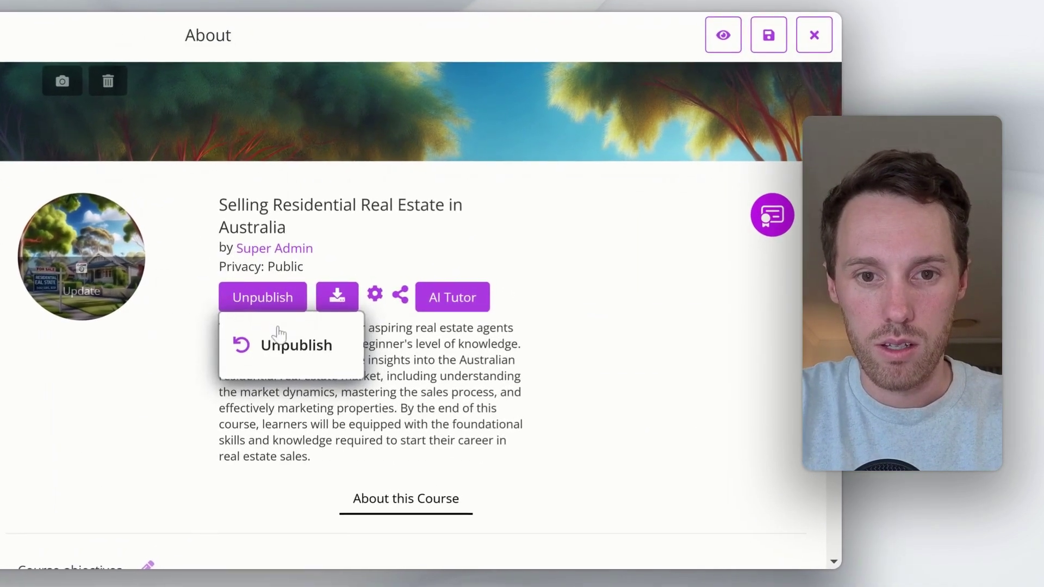
pyautogui.click(424, 325)
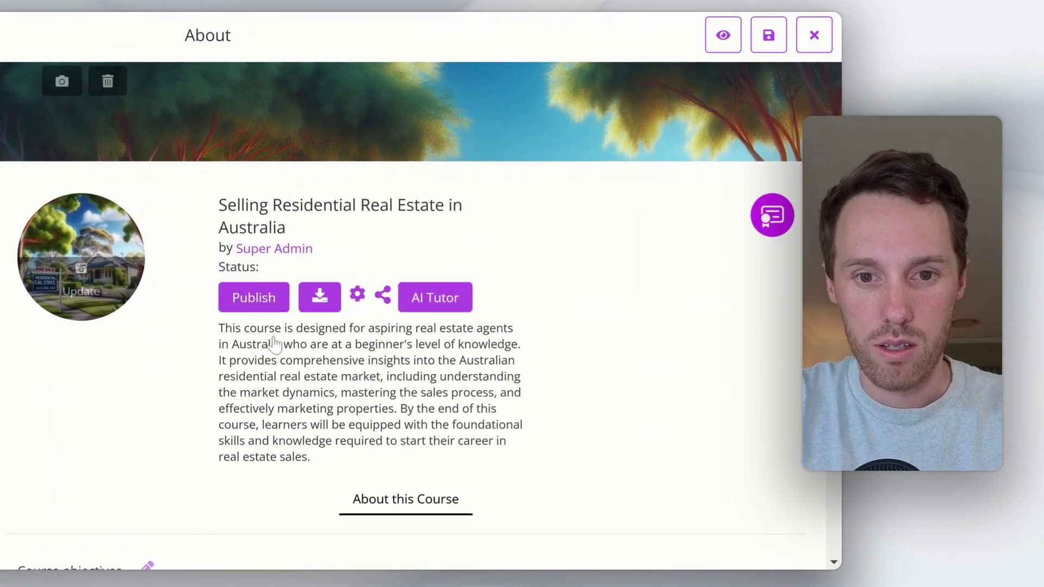
# Republish the course as a paid course priced at USD$ 100.
pyautogui.click(255, 305)
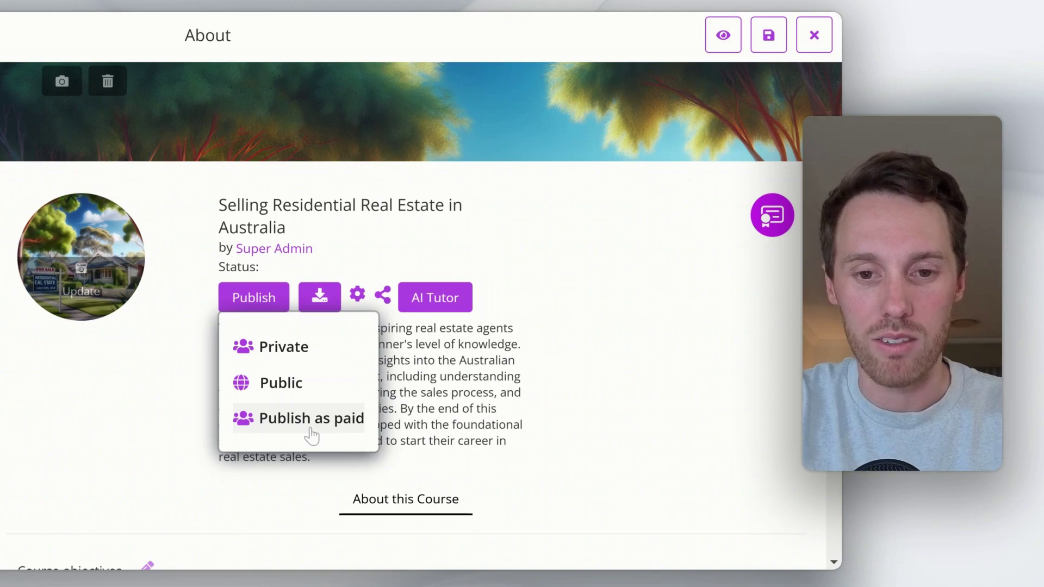
pyautogui.click(312, 430)
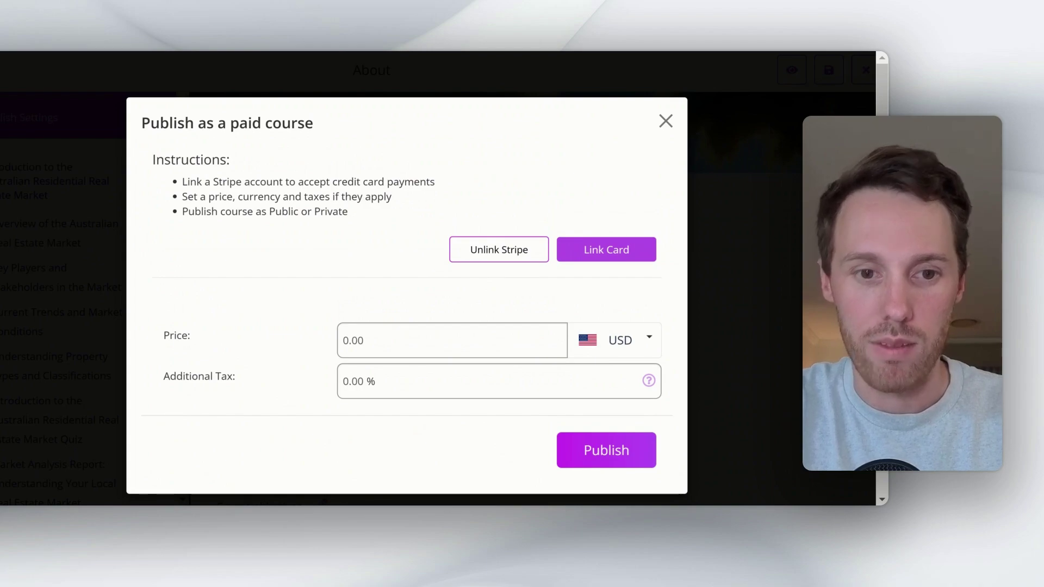
pyautogui.moveTo(367, 340); pyautogui.dragTo(296, 349)
pyautogui.write('1')
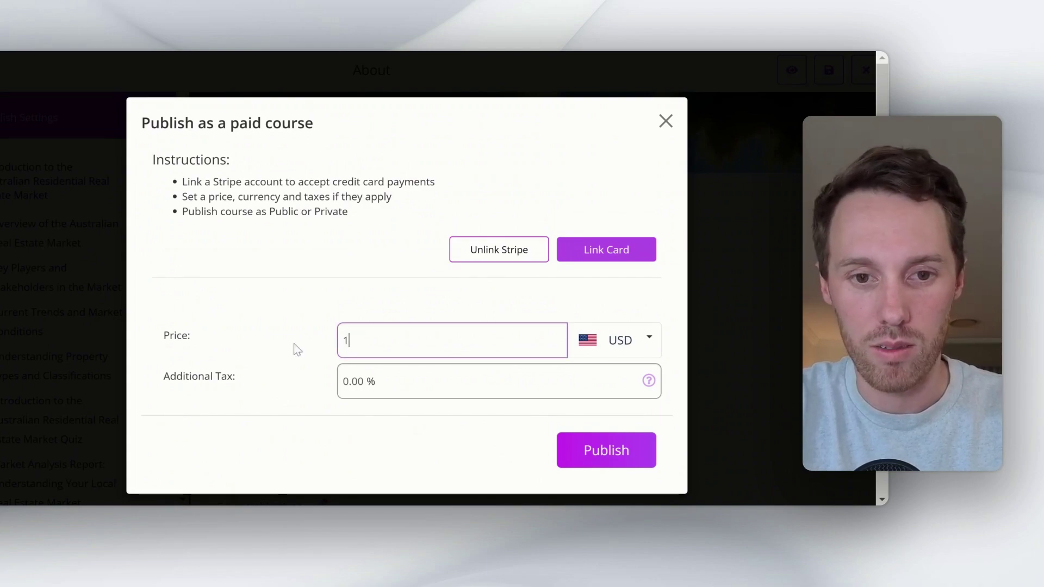
pyautogui.write('00')
pyautogui.click(640, 453)
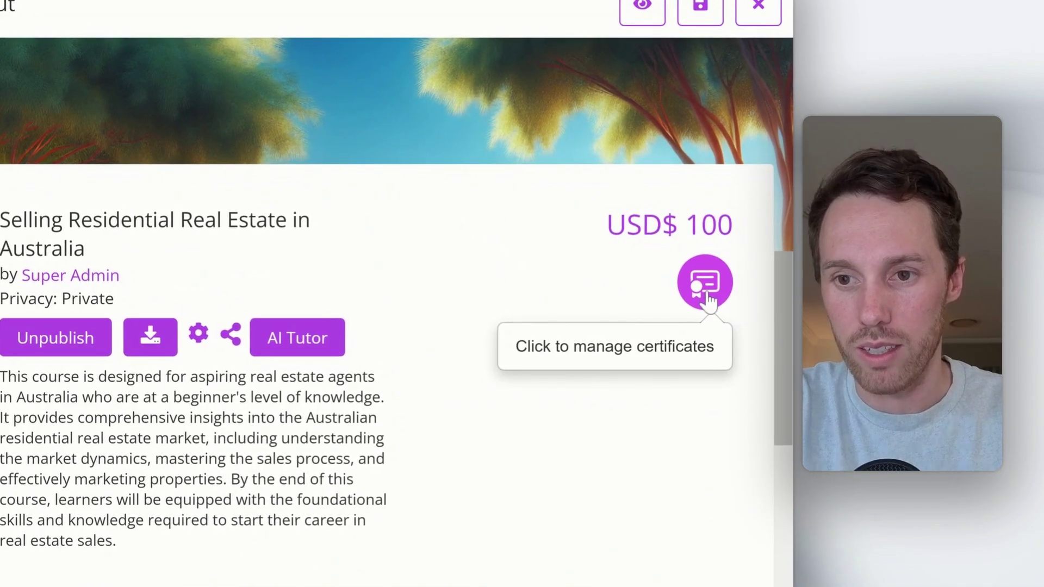
pyautogui.click(706, 286)
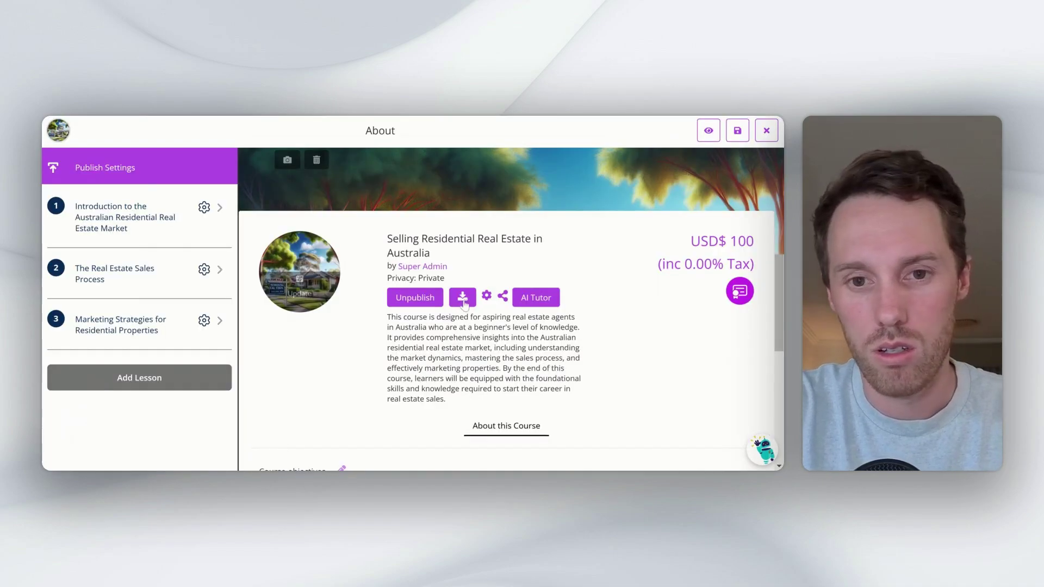
pyautogui.click(464, 298)
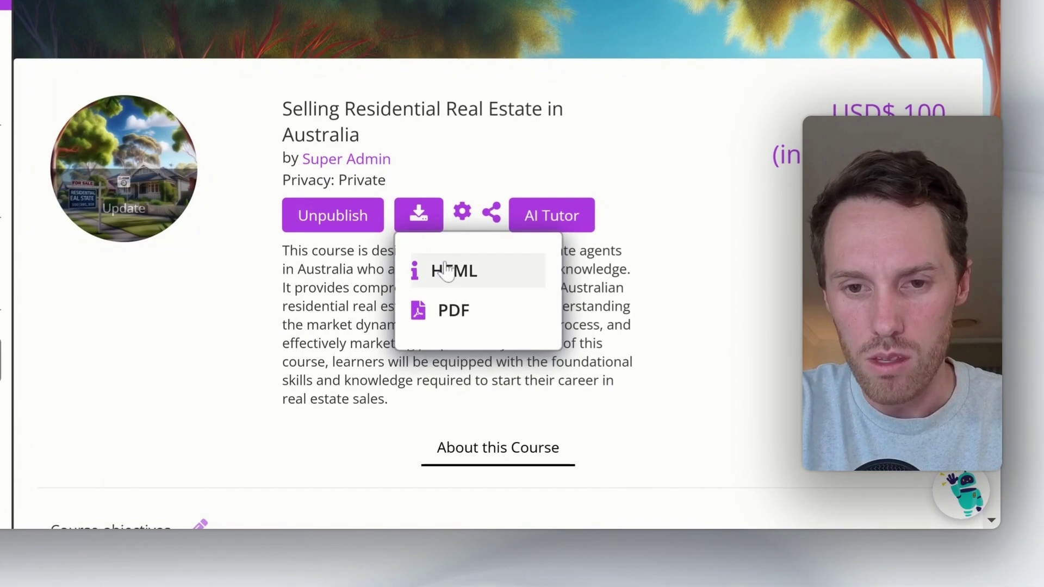
pyautogui.click(447, 312)
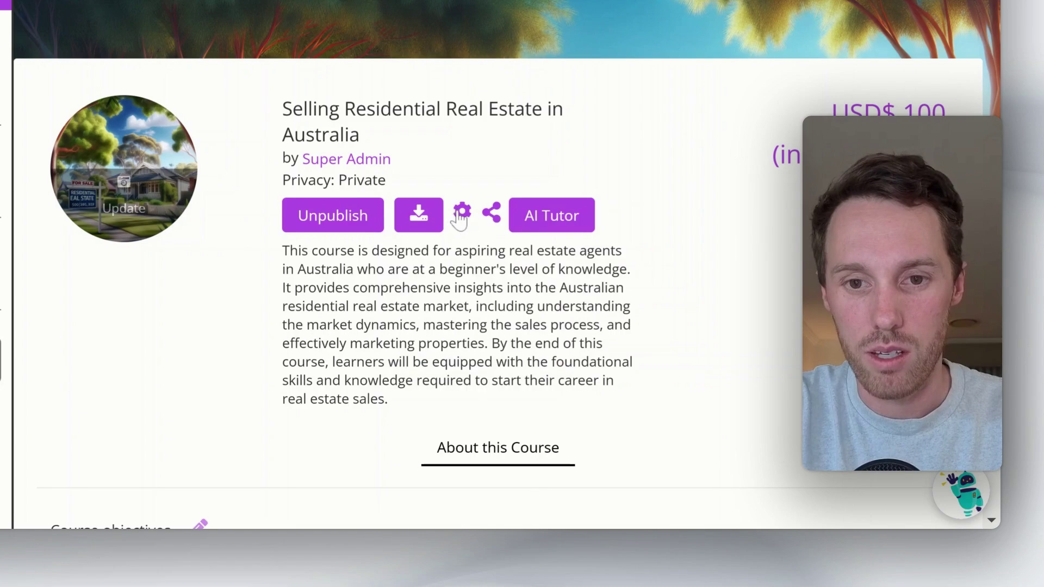
pyautogui.click(462, 212)
pyautogui.scroll(-3, 446, 231)
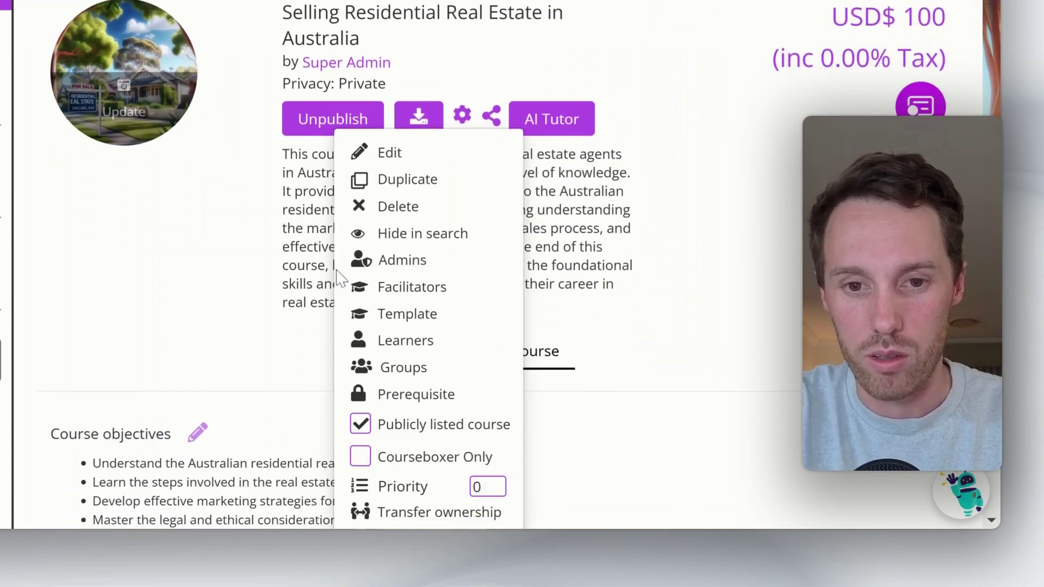
pyautogui.scroll(-2, 445, 231)
pyautogui.scroll(-1, 275, 140)
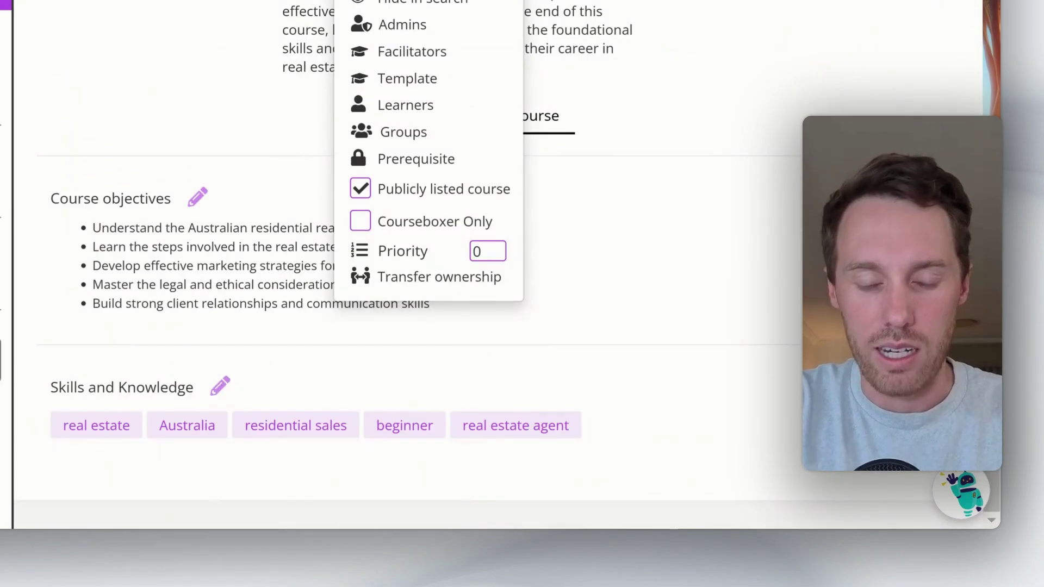
pyautogui.scroll(3, 218, 207)
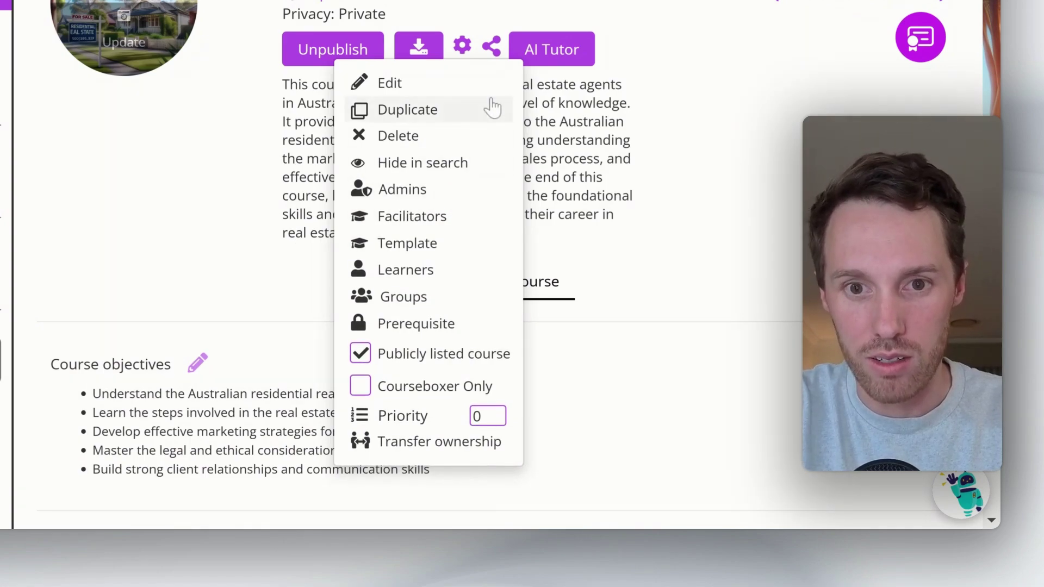
pyautogui.click(462, 47)
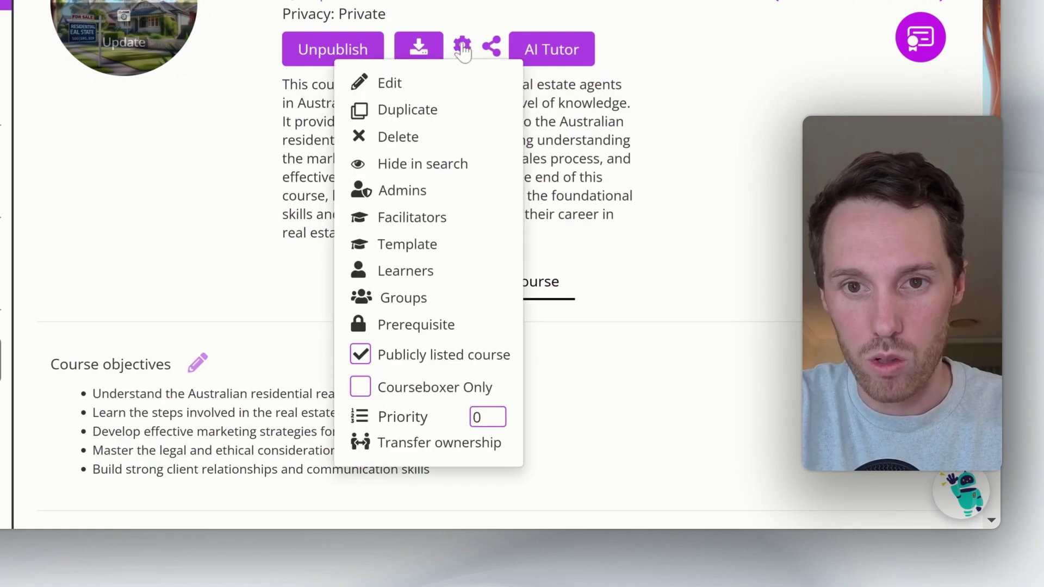
pyautogui.click(492, 47)
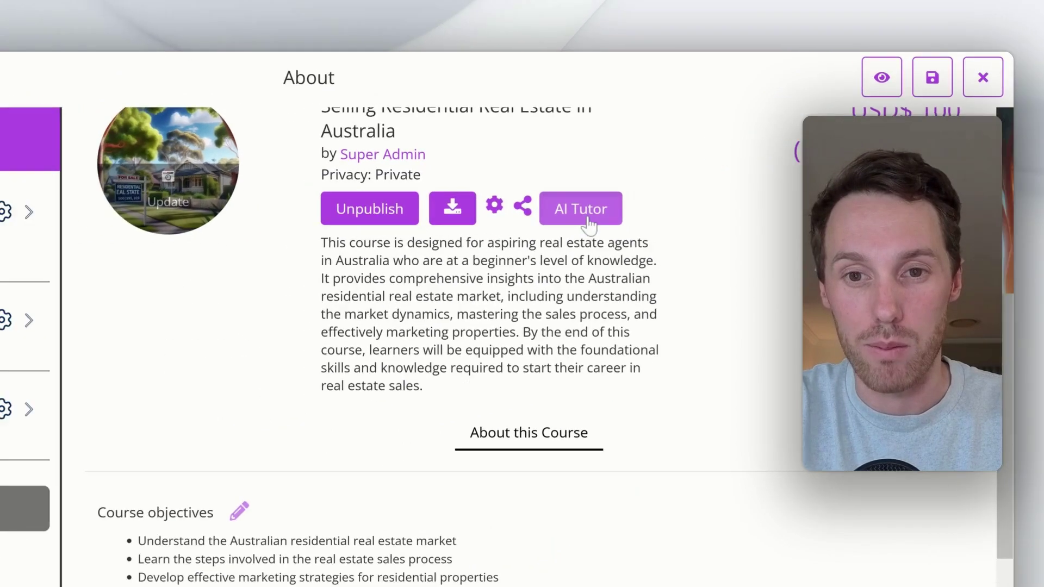
# Turn on Use Coursebox Tutor and expand the Advanced tutor settings.
pyautogui.click(456, 214)
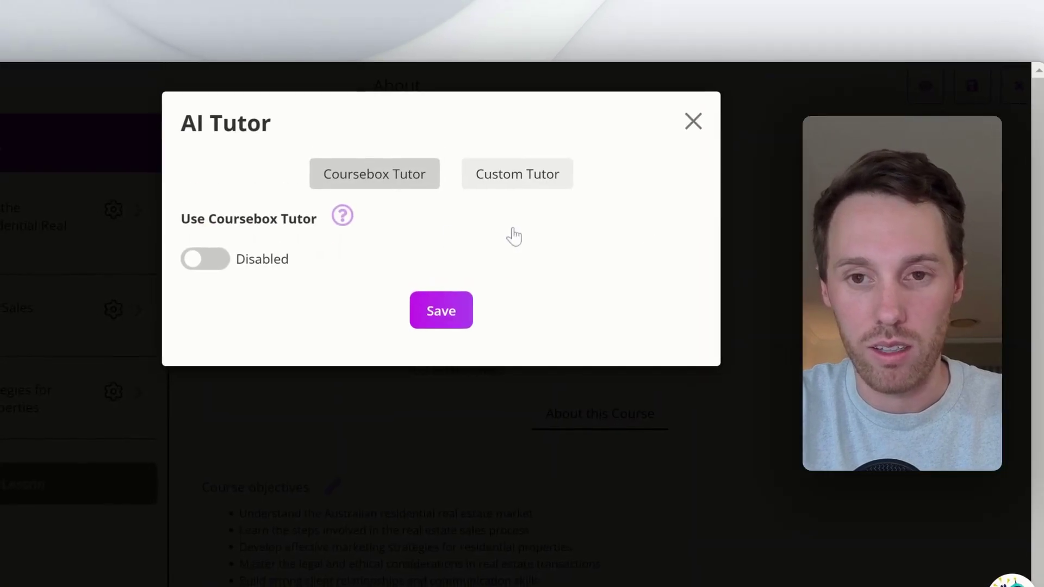
pyautogui.click(200, 263)
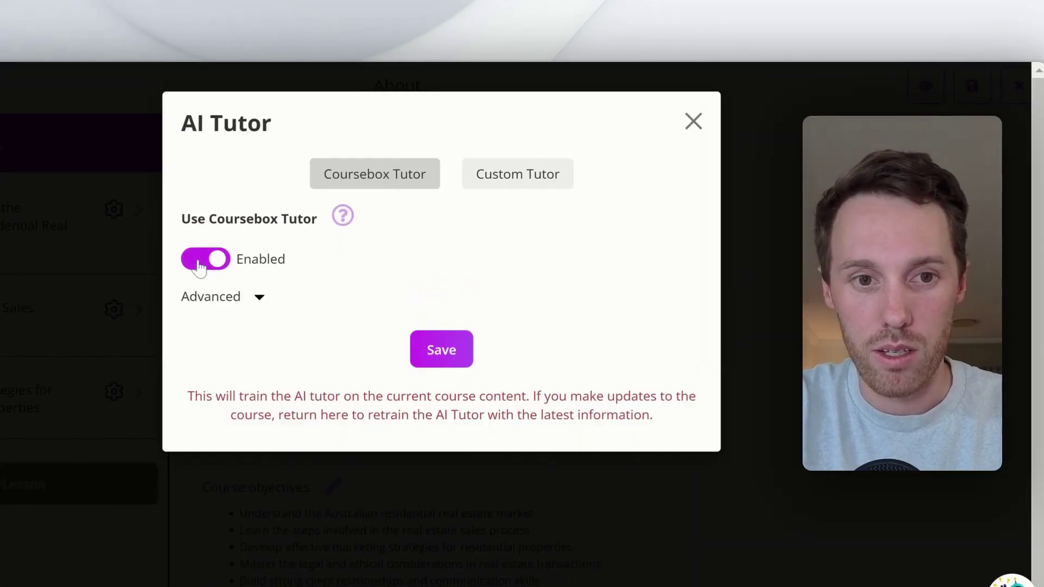
pyautogui.click(260, 302)
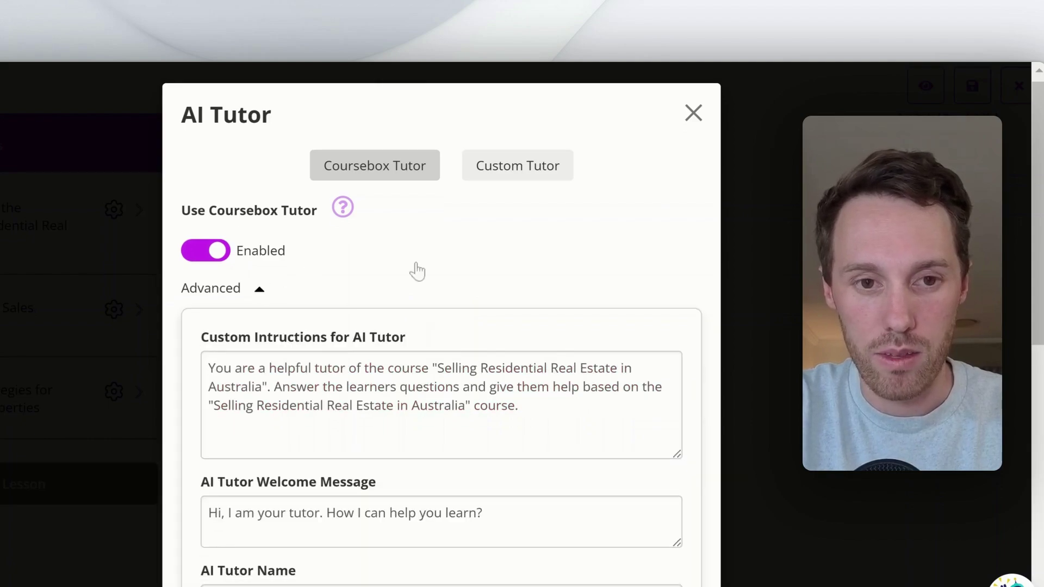
pyautogui.scroll(-4, 419, 270)
pyautogui.scroll(1, 417, 271)
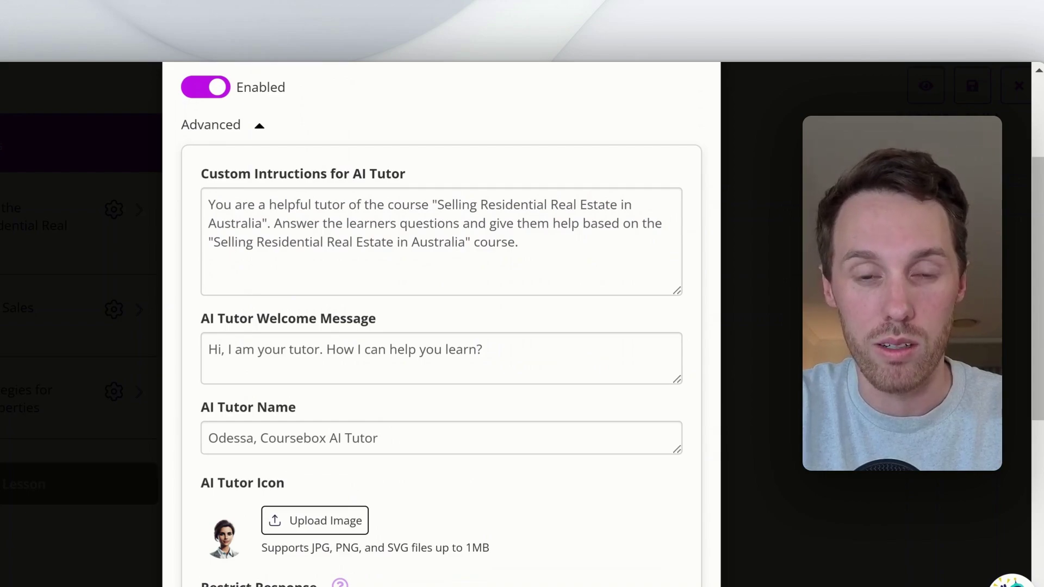
# Review the advanced tutor fields and save to train the tutor on the course.
pyautogui.moveTo(399, 242); pyautogui.dragTo(268, 205)
pyautogui.click(346, 223)
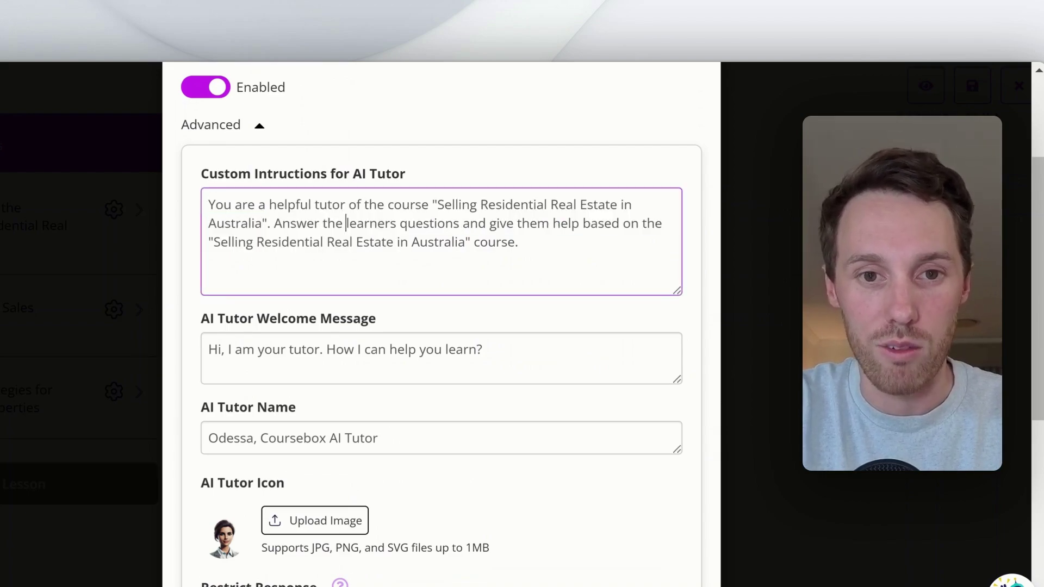
pyautogui.scroll(-1, 346, 224)
pyautogui.scroll(-2, 442, 326)
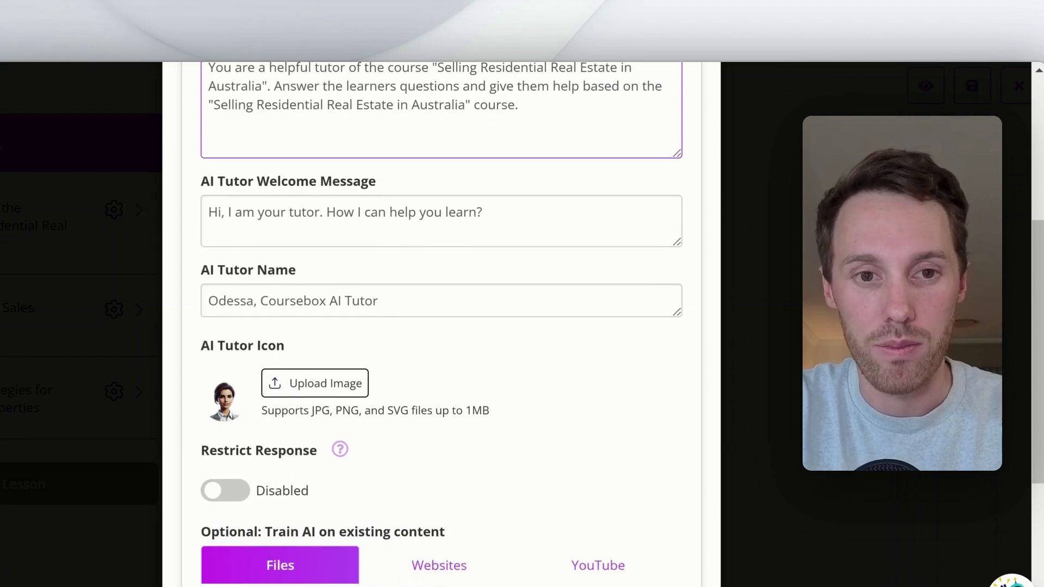
pyautogui.scroll(-1, 442, 326)
pyautogui.scroll(-1, 442, 326)
pyautogui.scroll(-1, 442, 327)
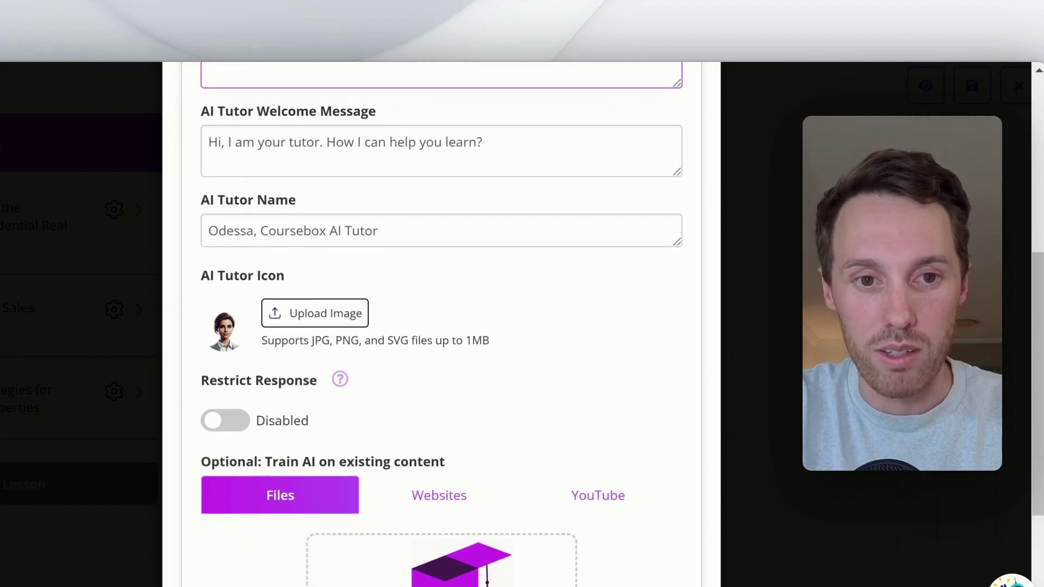
pyautogui.scroll(-1, 293, 217)
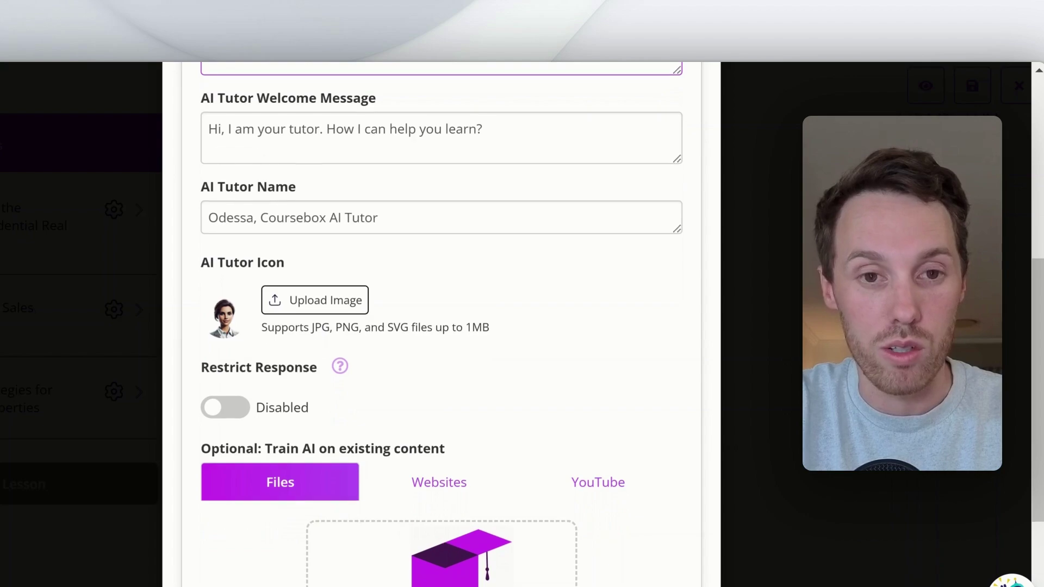
pyautogui.scroll(-1, 292, 218)
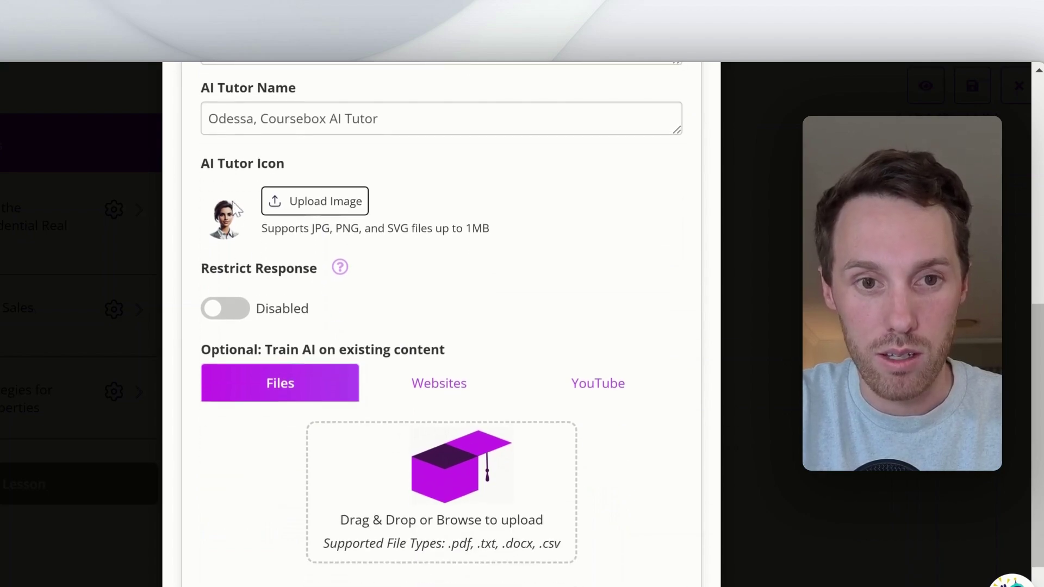
pyautogui.scroll(-2, 305, 280)
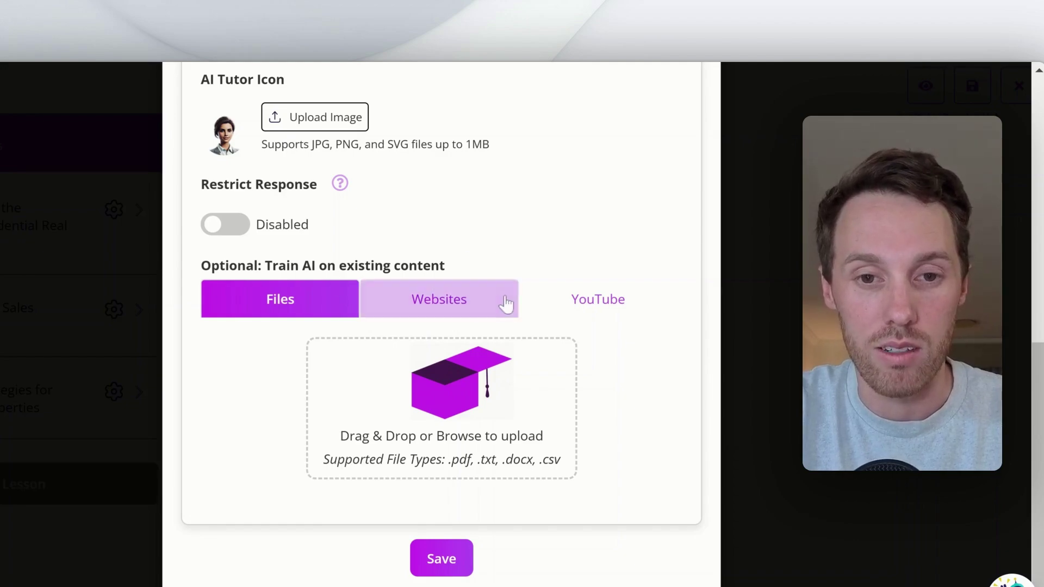
pyautogui.scroll(-1, 506, 403)
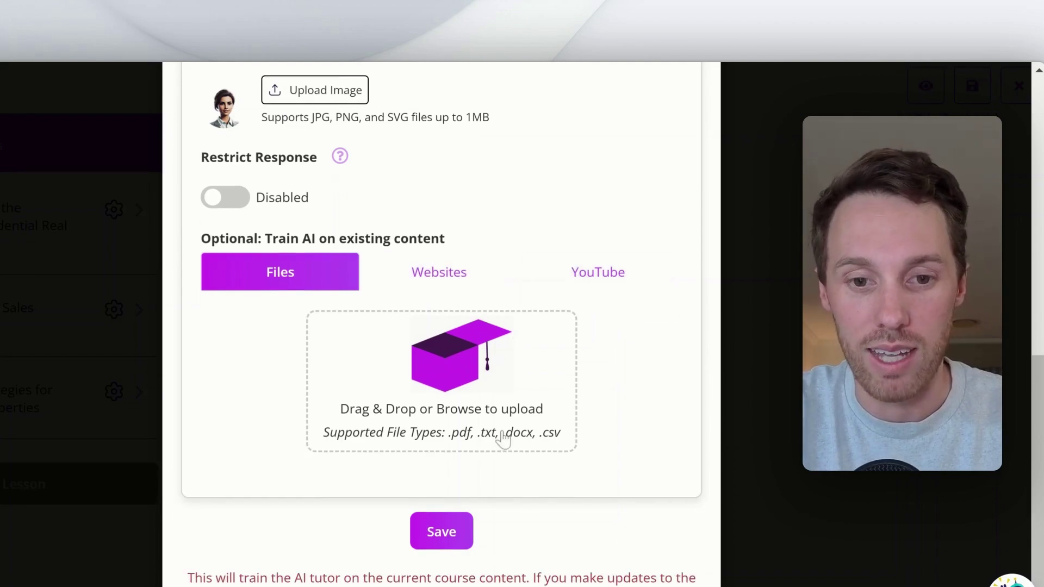
pyautogui.click(453, 540)
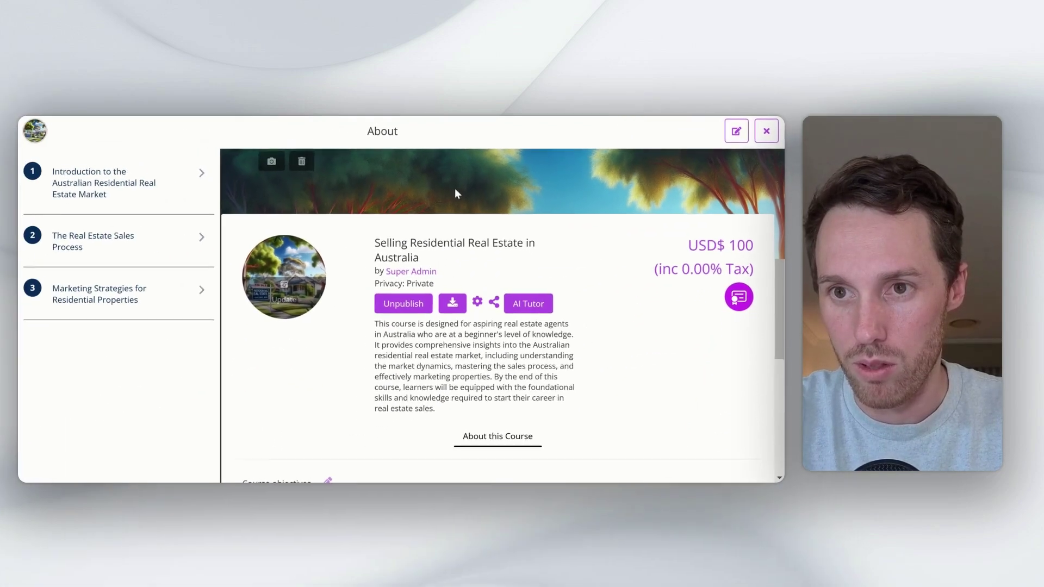
# Open lesson 1.1 Overview of the Australian Real Estate Market with the sidebar collapsed, and open the tutor chat.
pyautogui.click(126, 227)
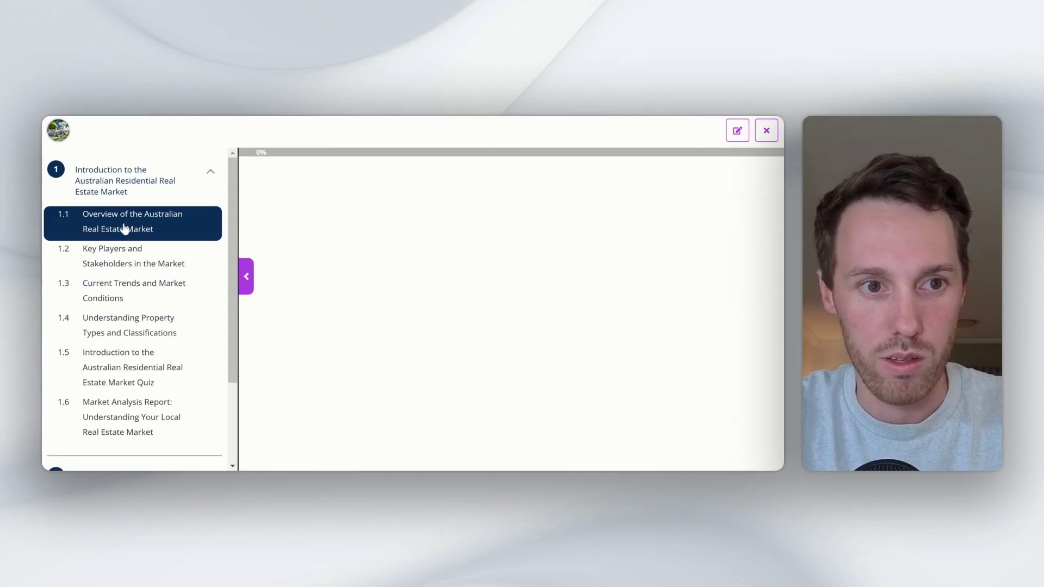
pyautogui.click(247, 277)
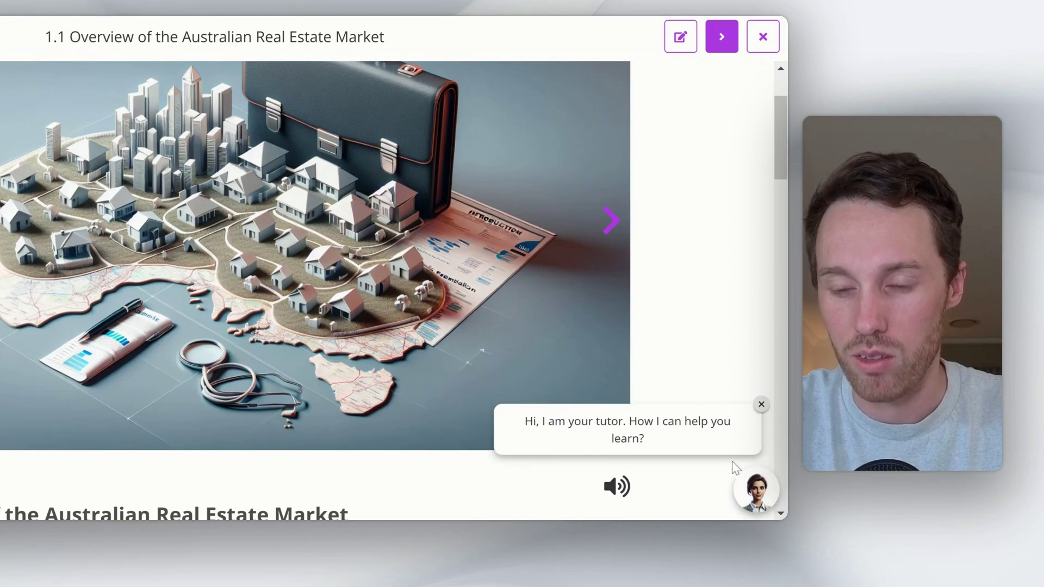
pyautogui.click(757, 492)
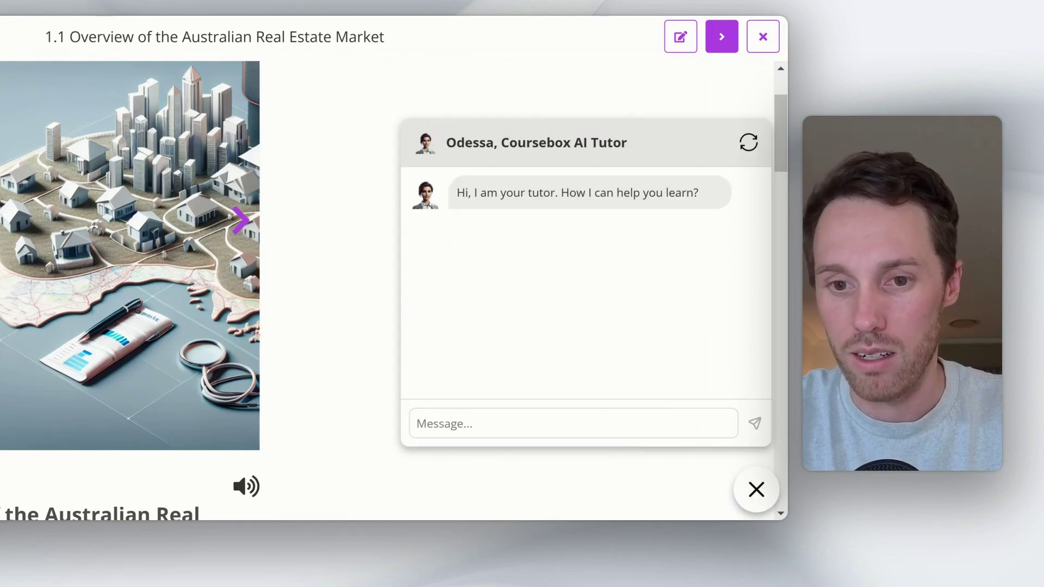
pyautogui.scroll(-3, 392, 369)
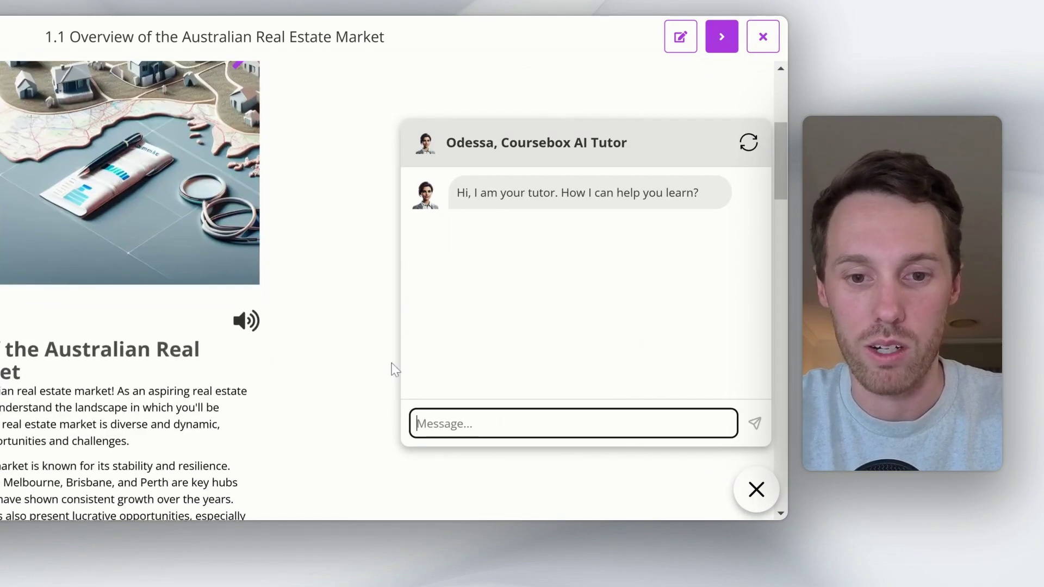
pyautogui.scroll(-2, 392, 368)
pyautogui.scroll(-3, 369, 359)
pyautogui.scroll(1, 398, 381)
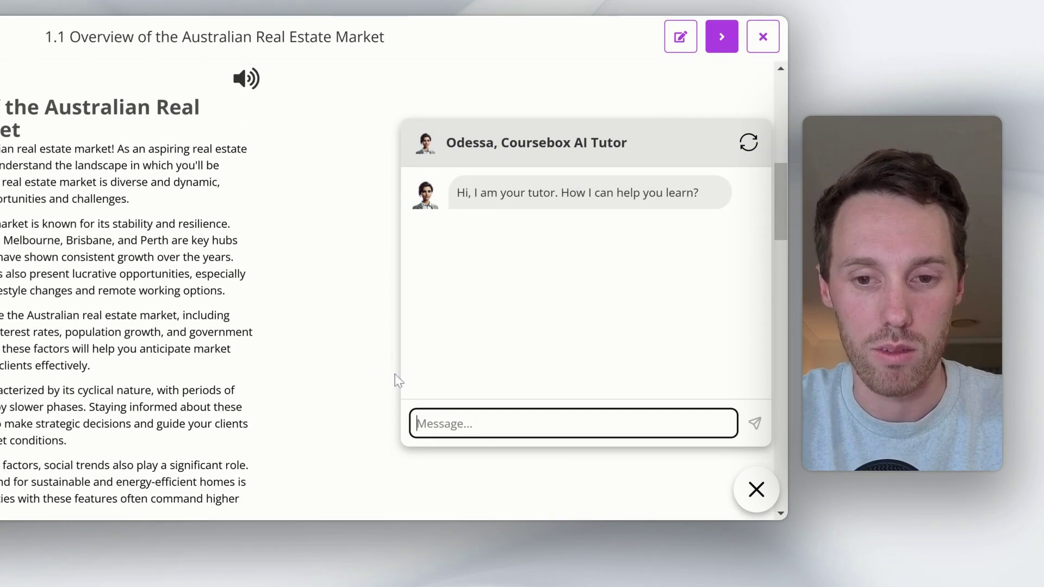
# Ask the tutor 'what is real estate selling like in australia'.
pyautogui.write('re')
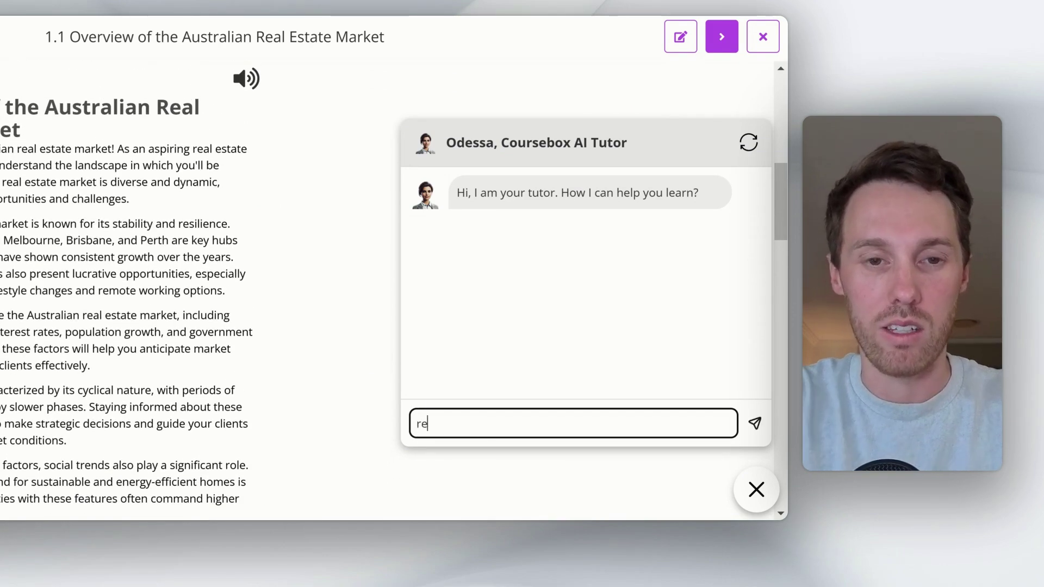
pyautogui.write('a')
pyautogui.press('BackSpace')
pyautogui.press('BackSpace')
pyautogui.press('BackSpace')
pyautogui.write('what ')
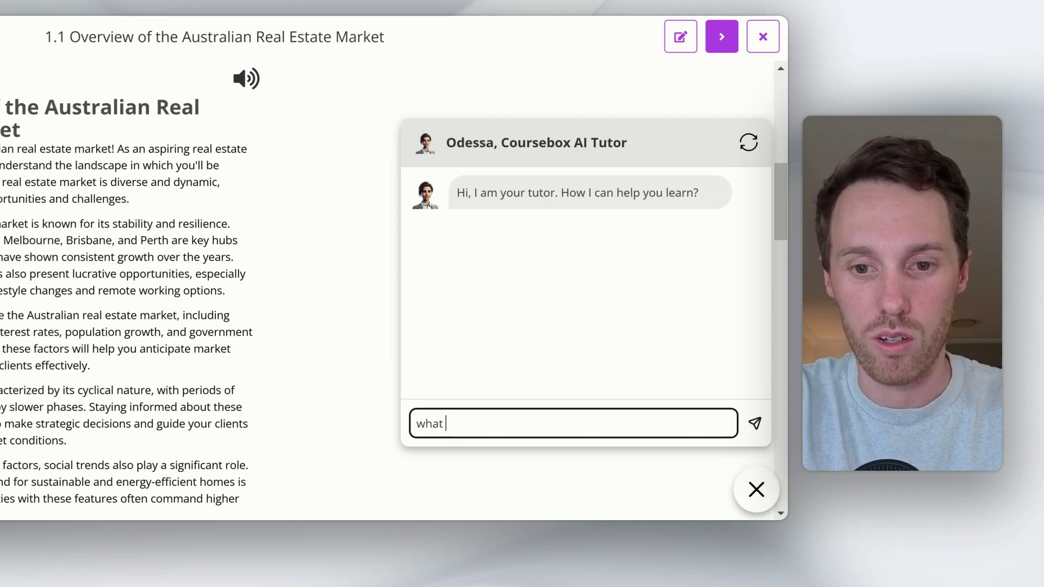
pyautogui.write('is real estt')
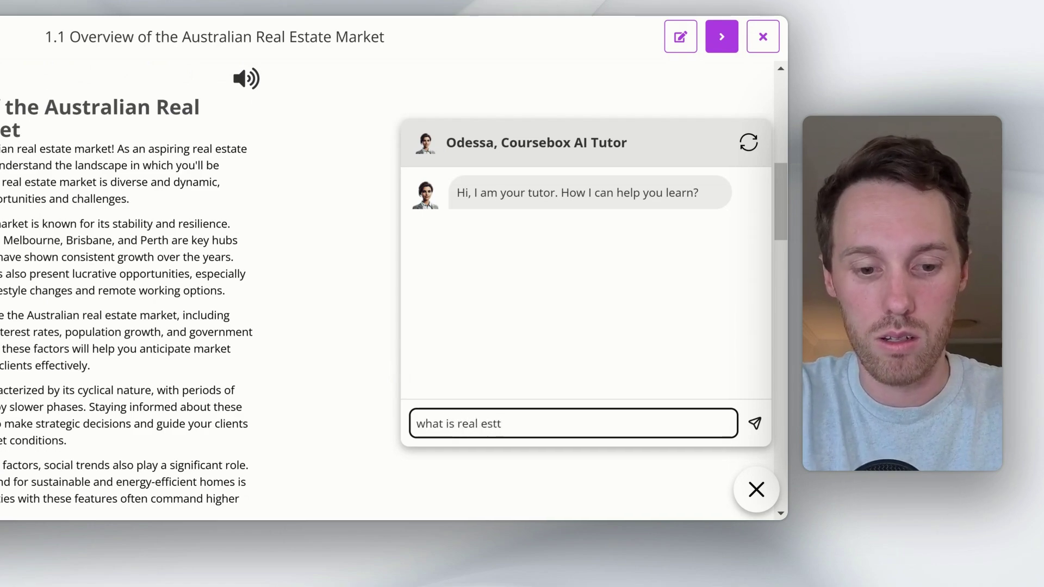
pyautogui.press('BackSpace')
pyautogui.write('ate selling lik')
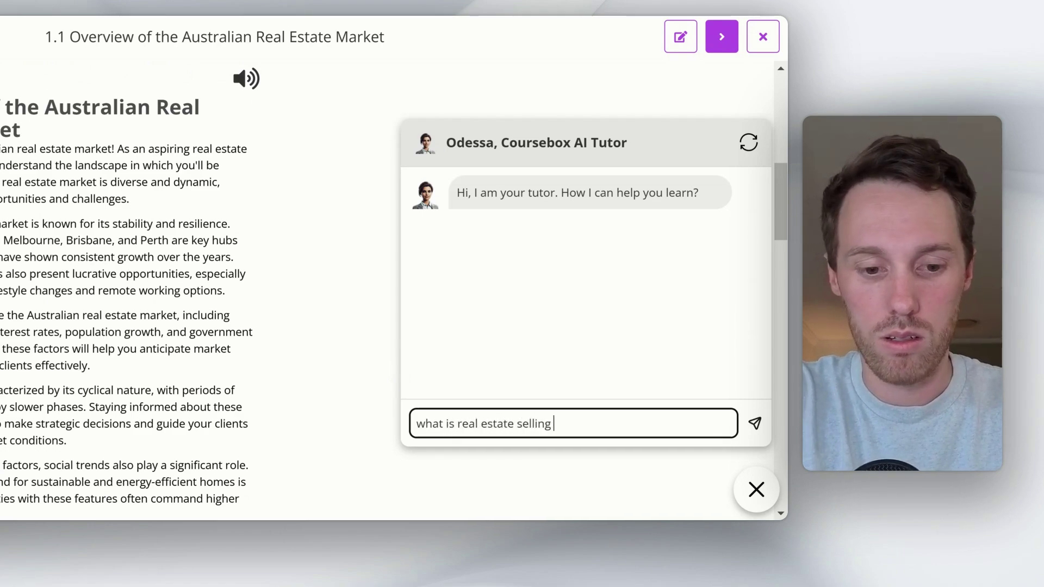
pyautogui.write('e in a')
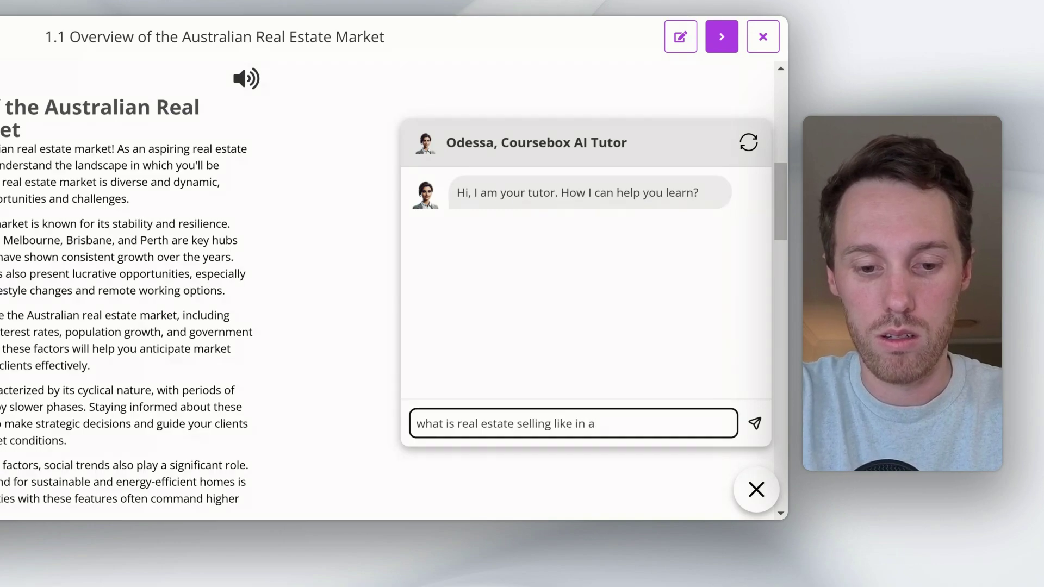
pyautogui.write('ustralia')
pyautogui.press('Return')
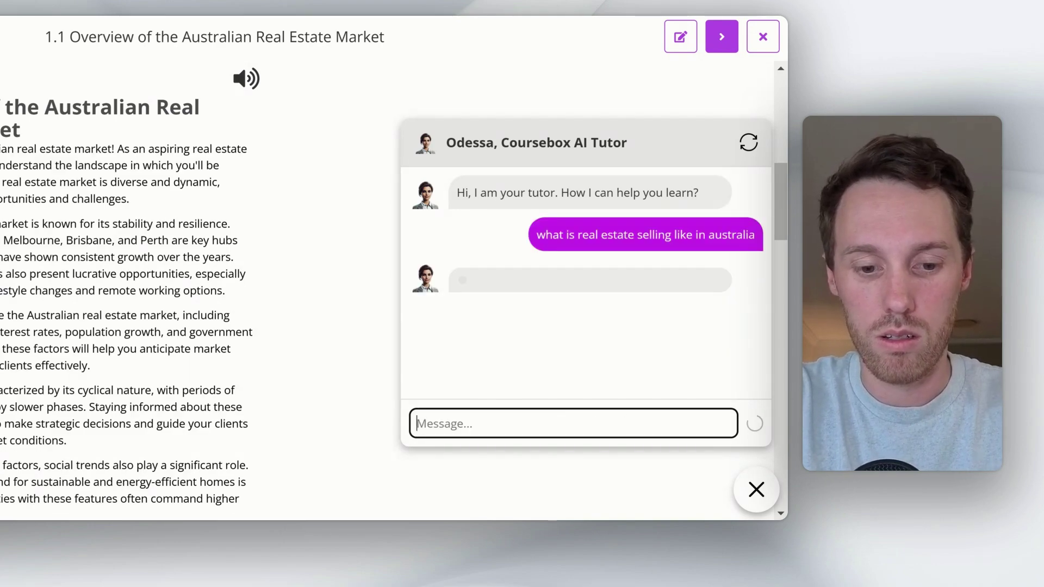